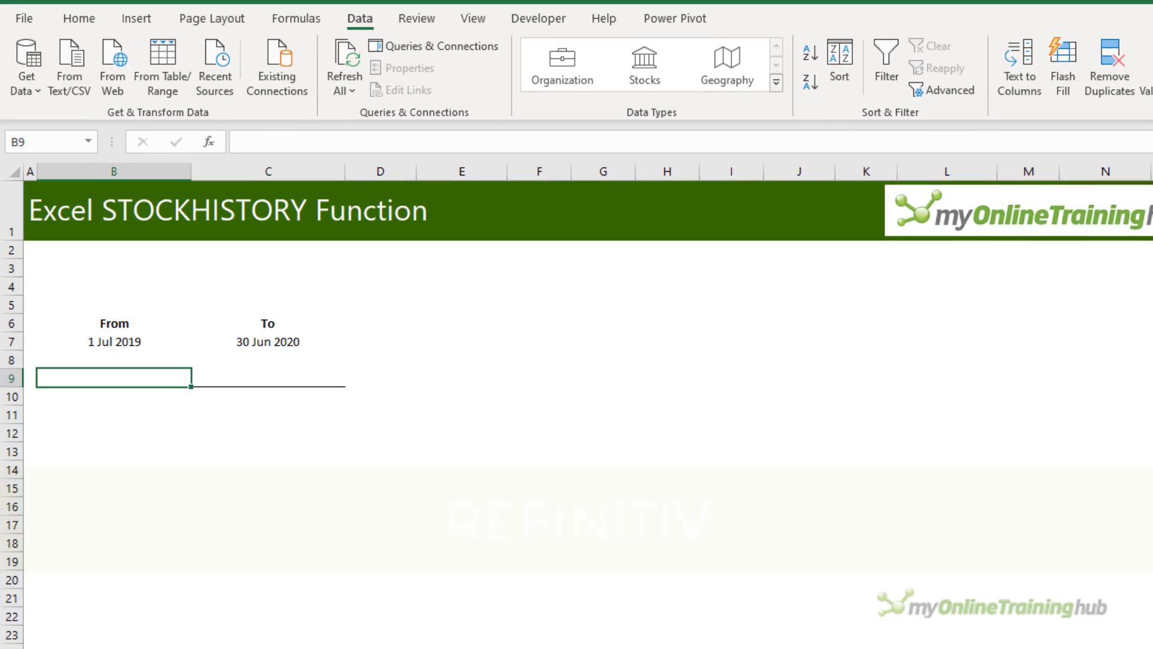
Start a STOCKHISTORY formula in cell B9 with "XASX:BLD" as the stock argument.
key("F2")
type("=sto")
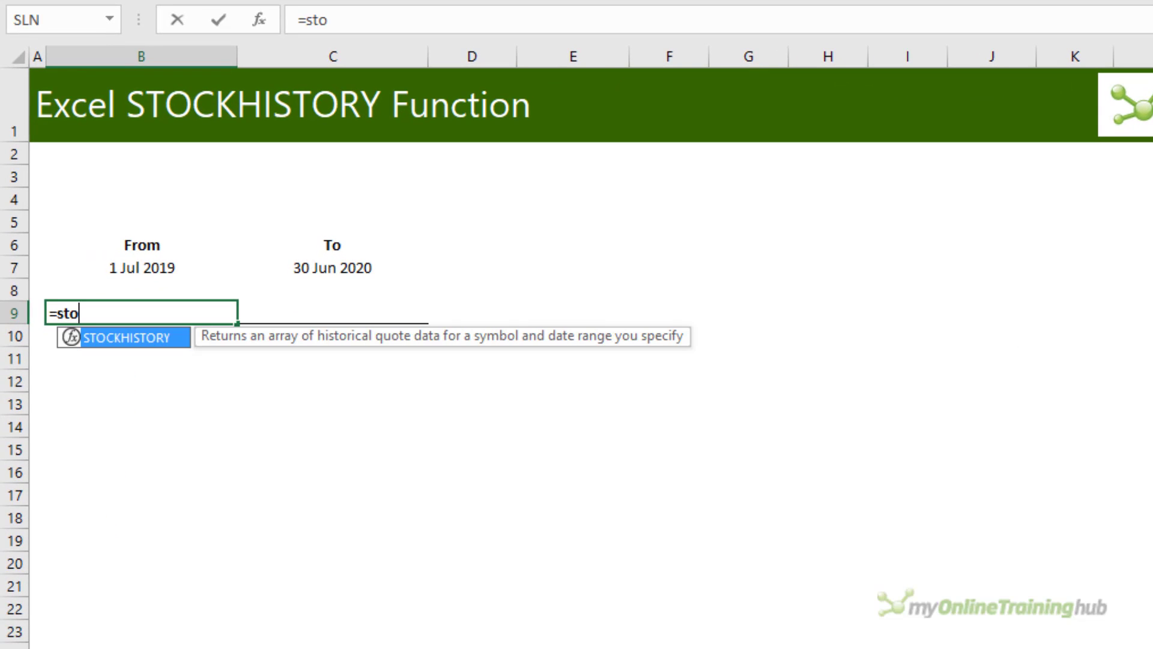
key("Tab")
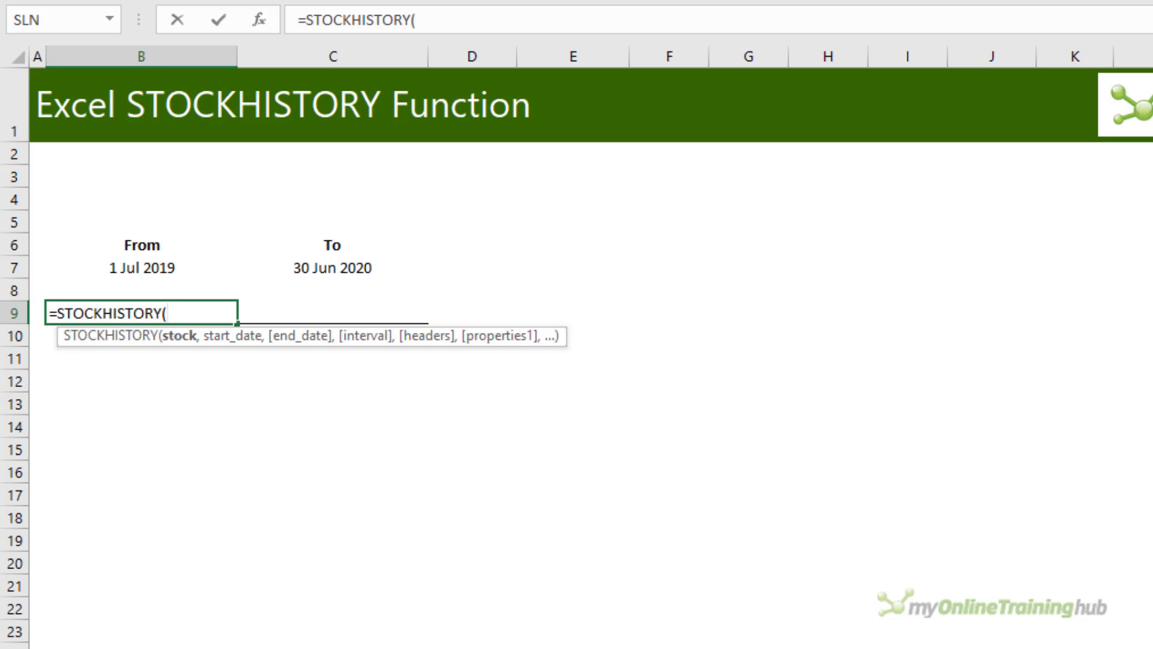
type("\"")
type("BLD\"")
key("Left")
key("Left")
key("Left")
key("Left")
type("X")
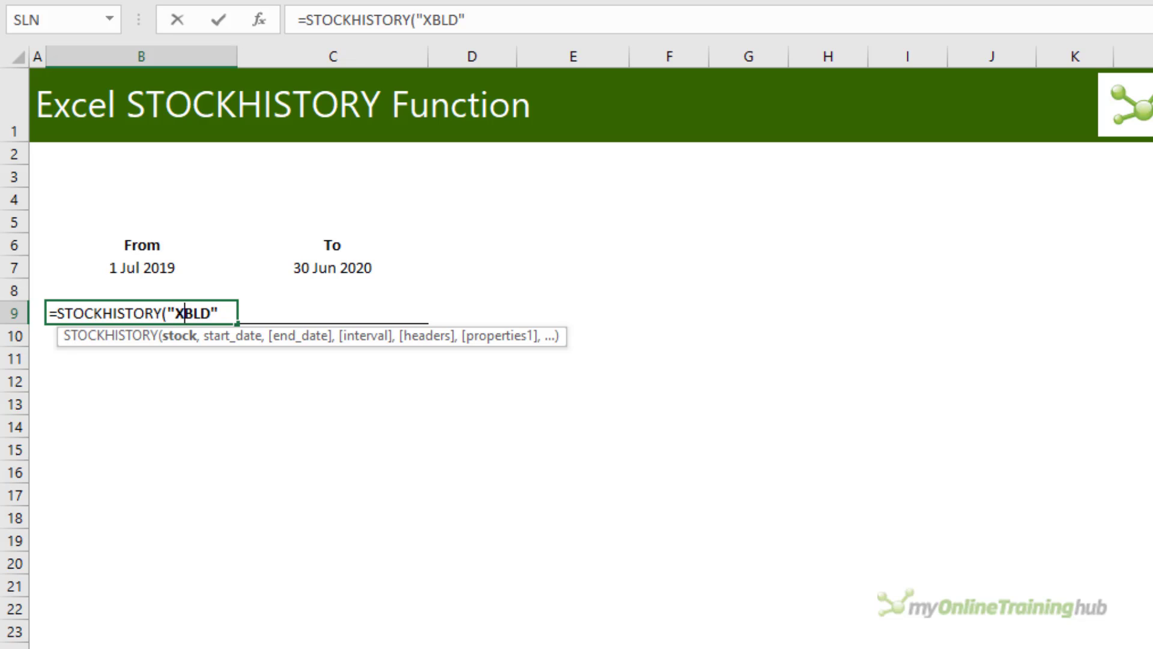
type("ASX")
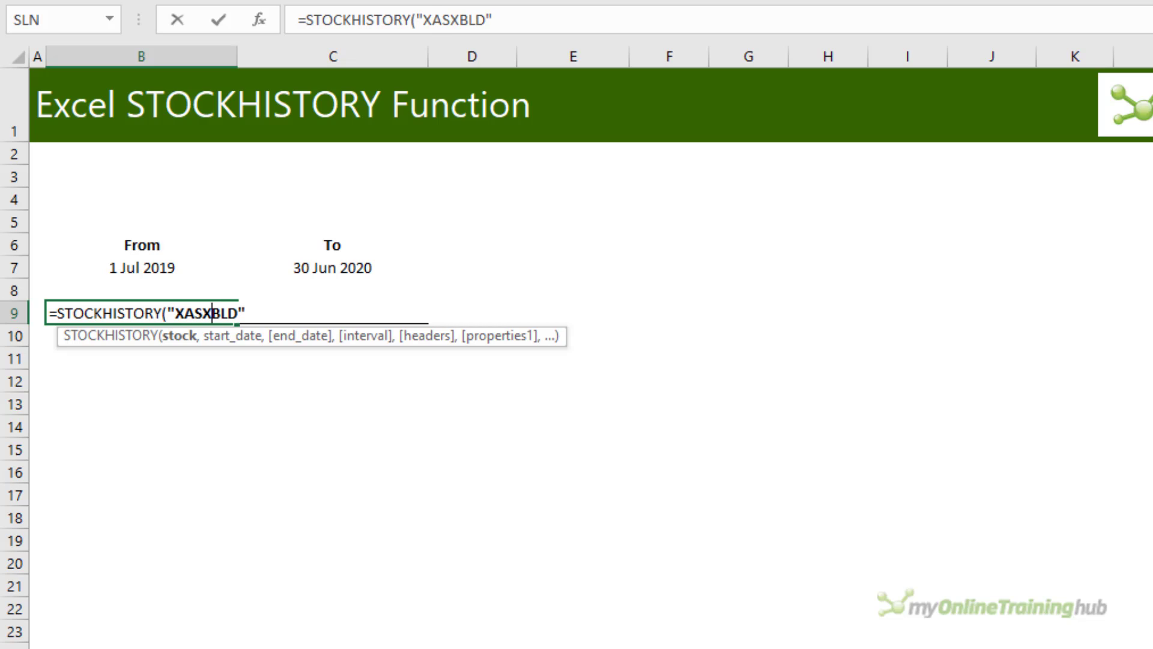
type(":")
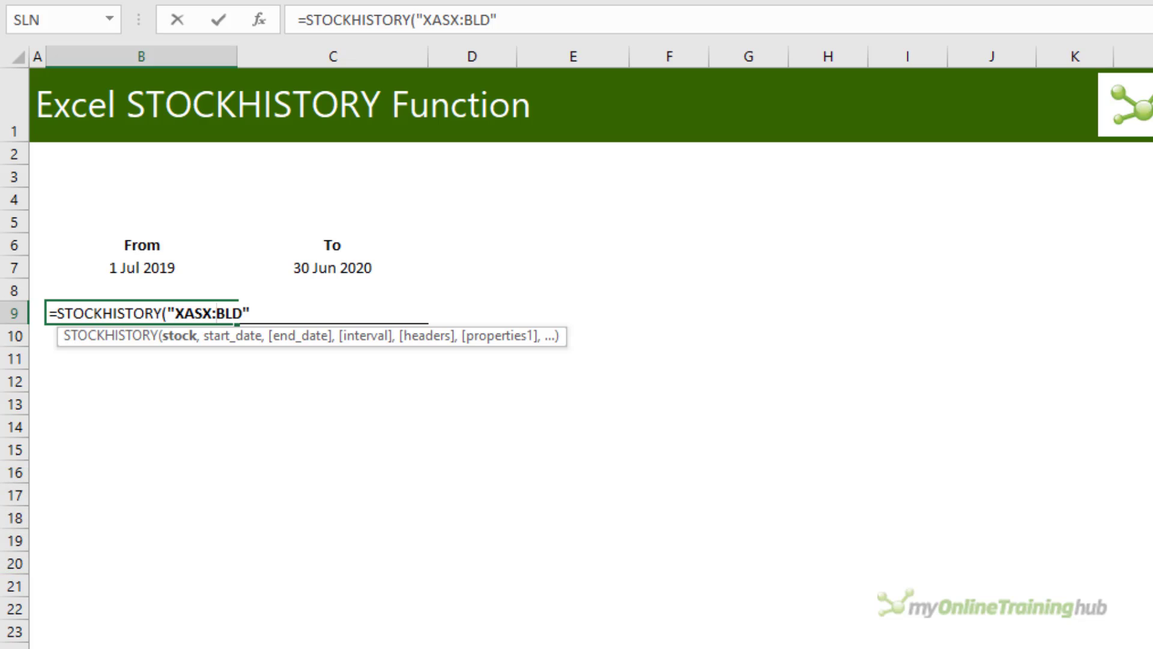
Add the formula's start date as a reference to cell B7 and its end date as a reference to cell C7.
type(",")
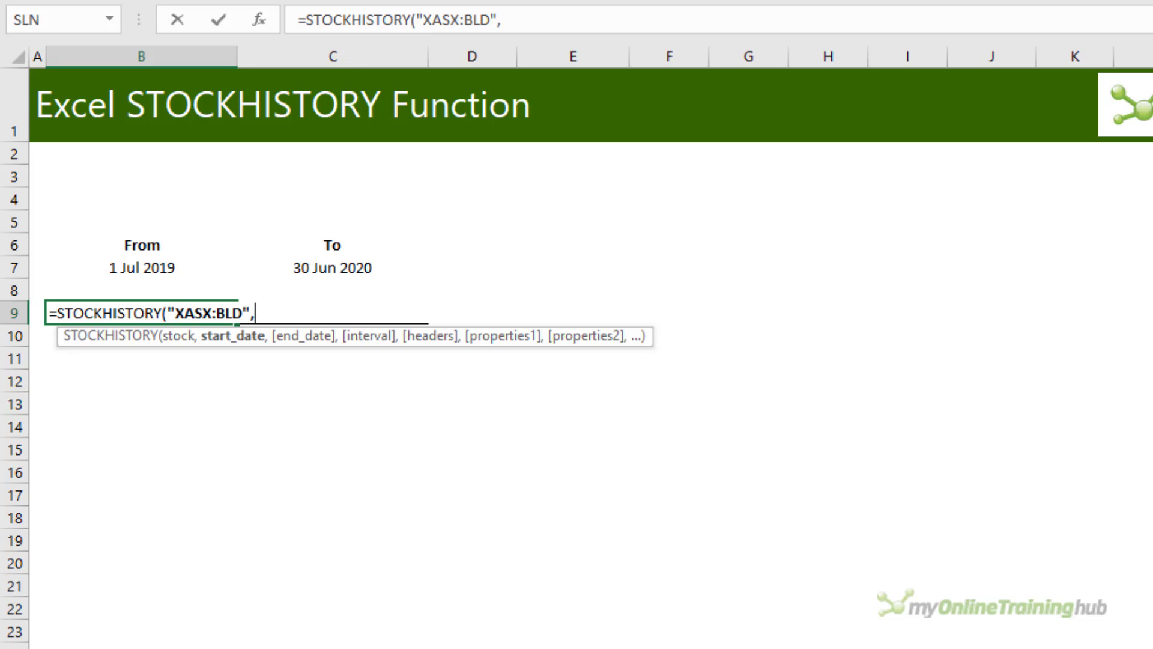
type("\"1 JUL 2019\"")
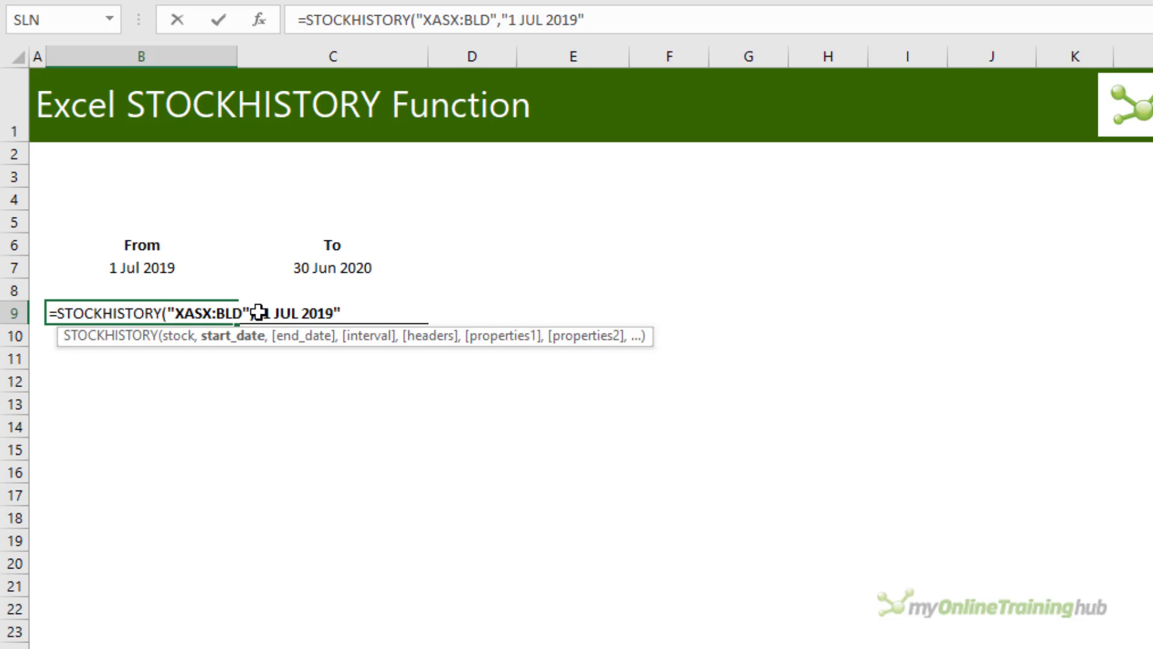
left_click_drag(256, 313, 342, 313)
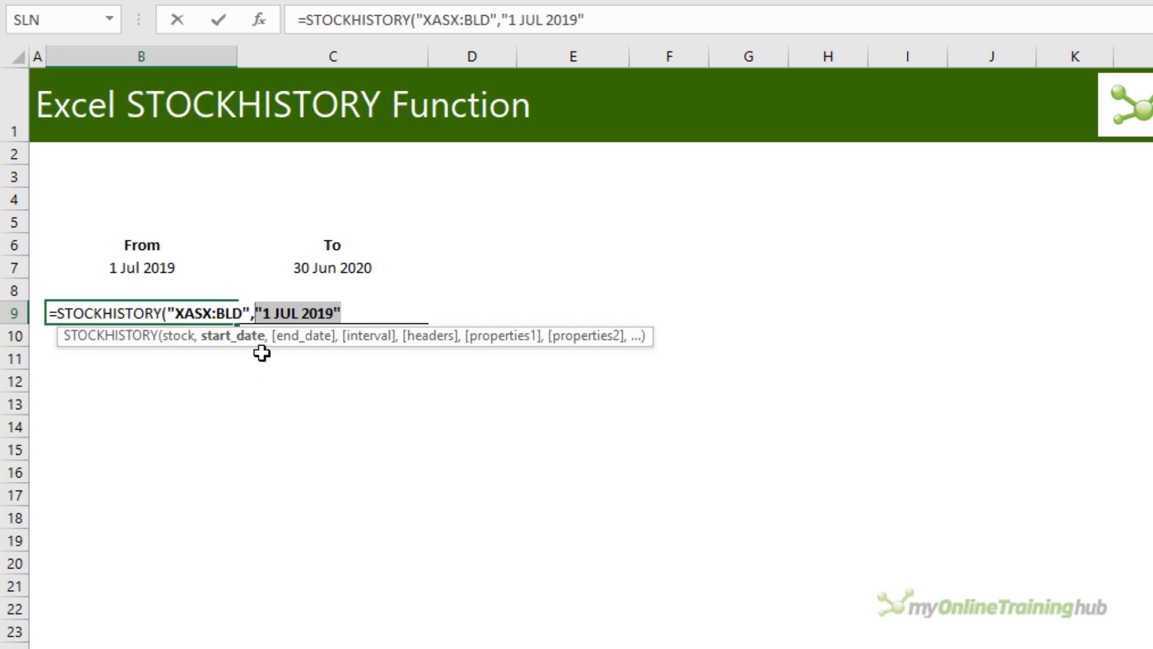
left_click(136, 264)
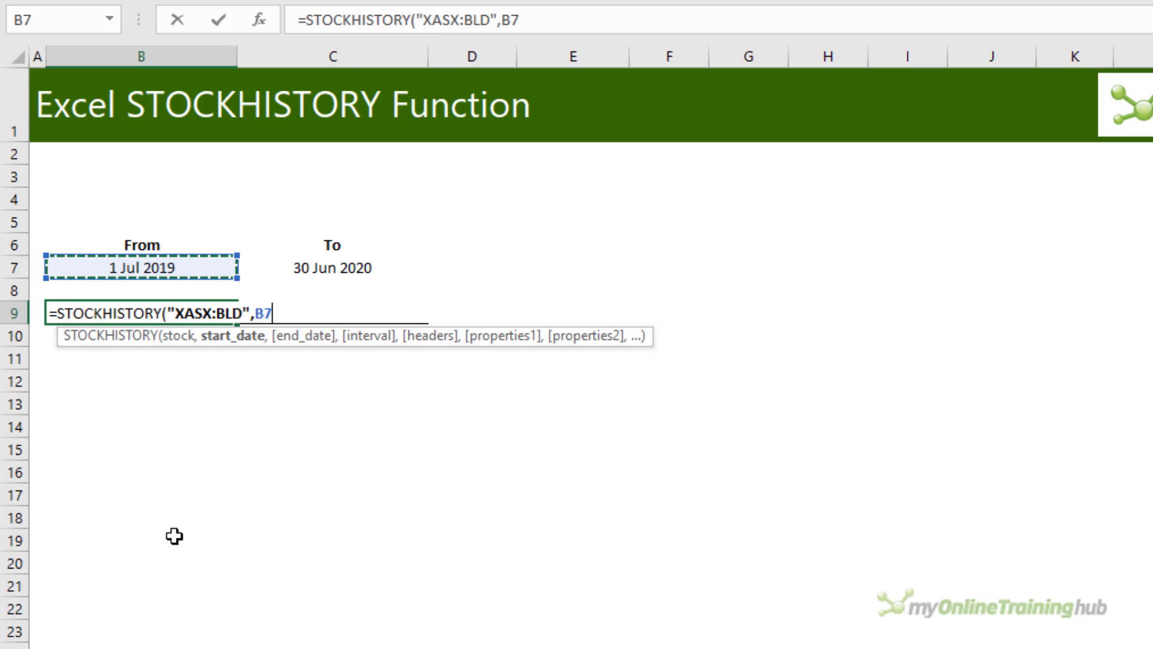
type(",")
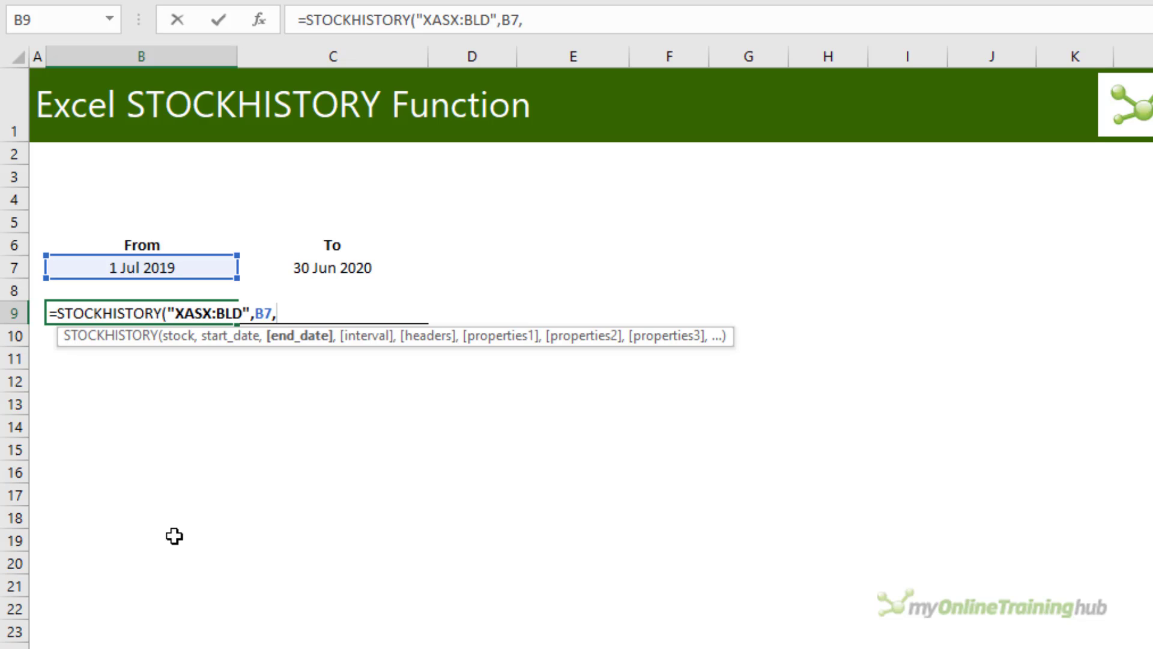
left_click(297, 266)
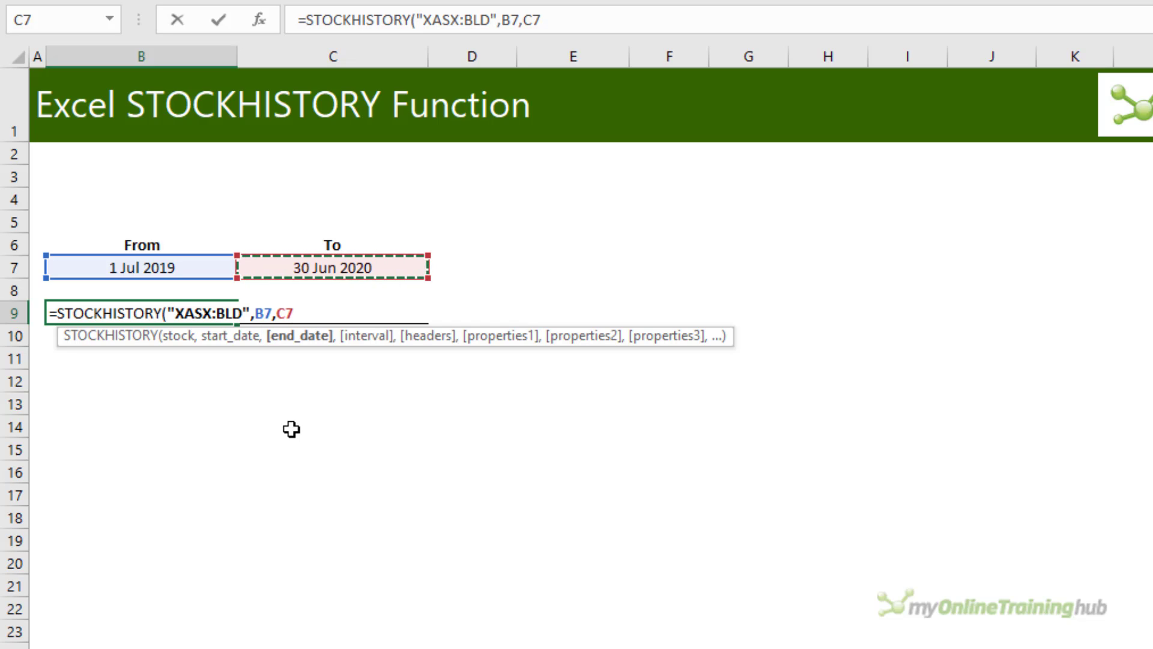
Set the STOCKHISTORY interval argument to 2 - Monthly.
type(",")
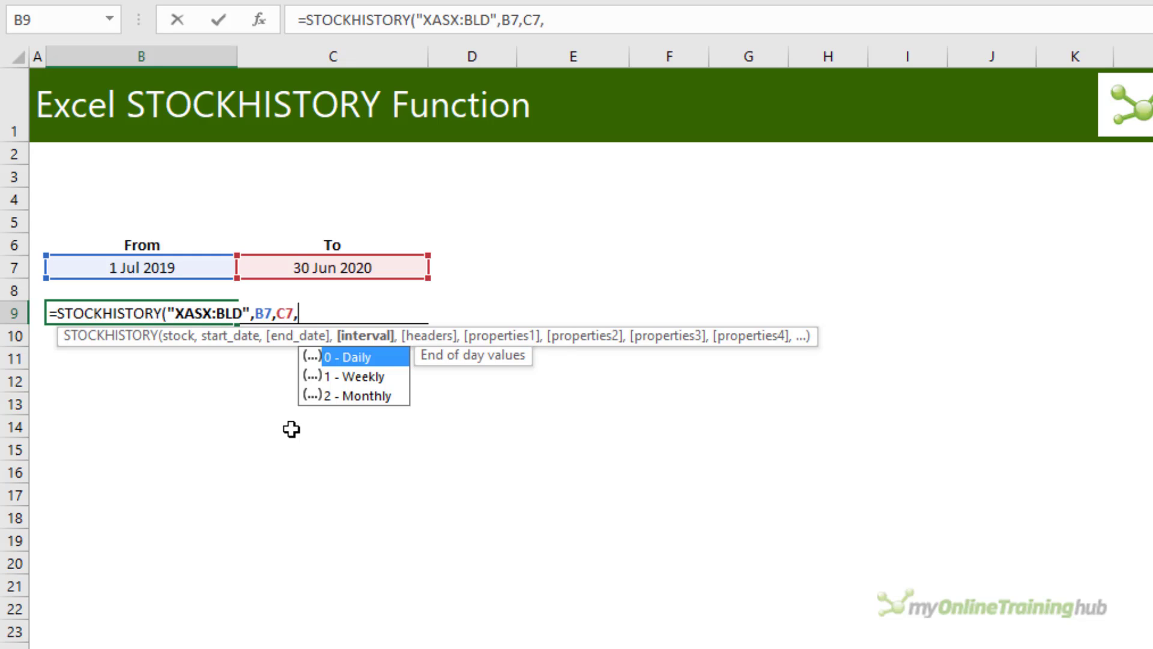
key("Down")
key("Down")
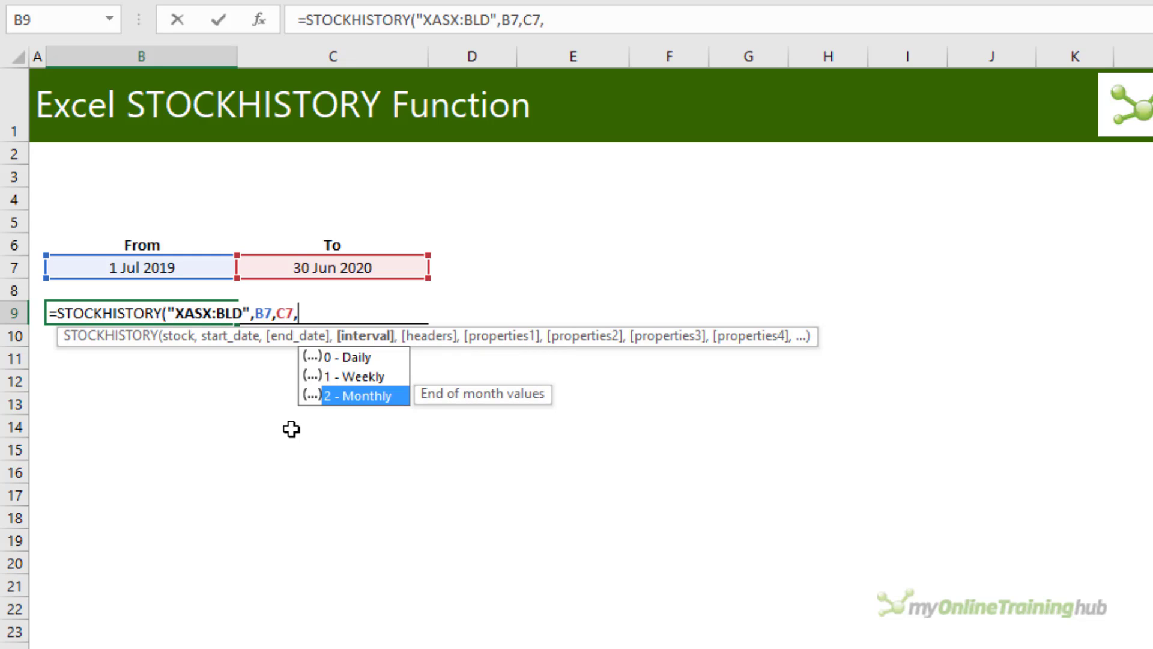
key("Tab")
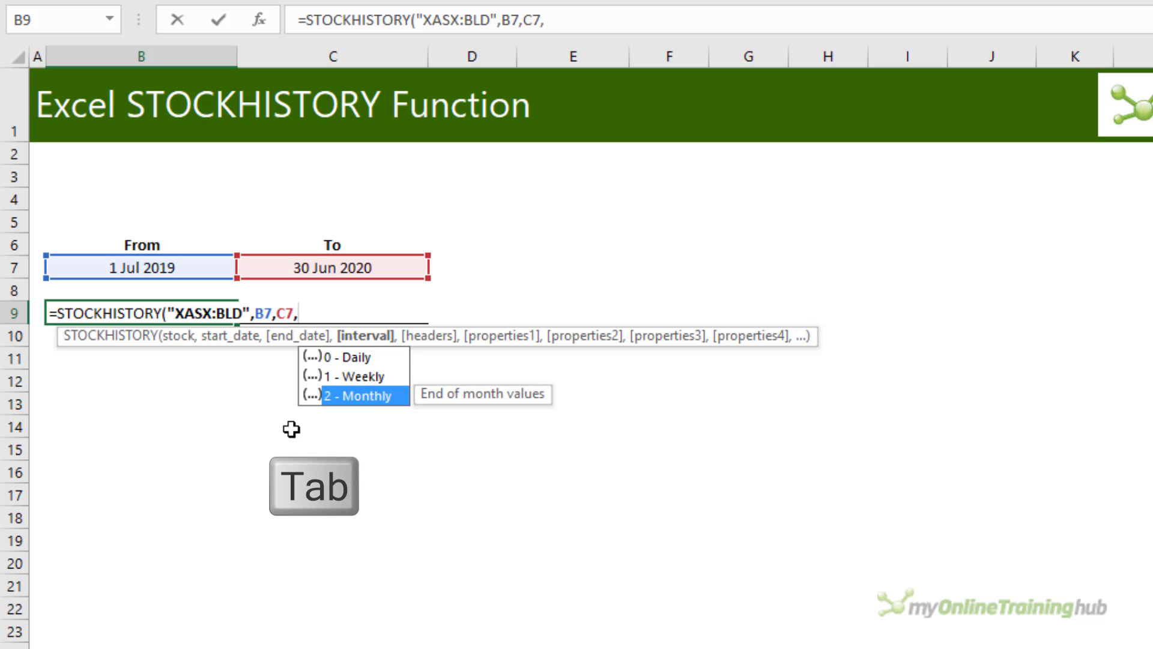
Set the STOCKHISTORY headers argument to 1 - Show header.
type(",")
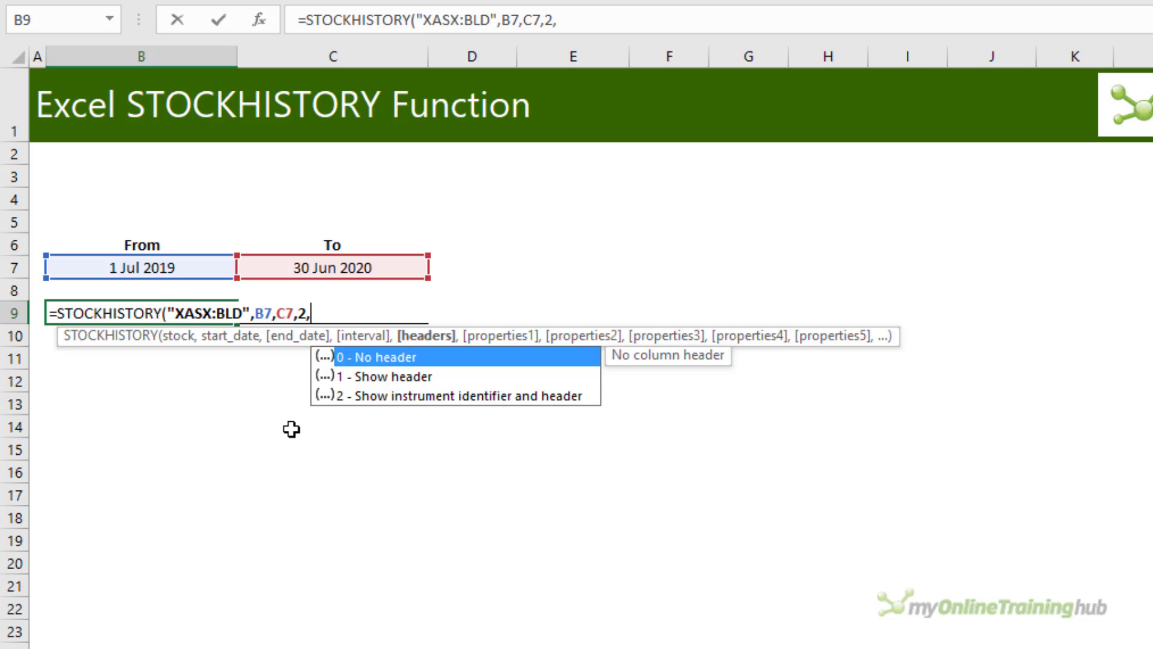
key("Down")
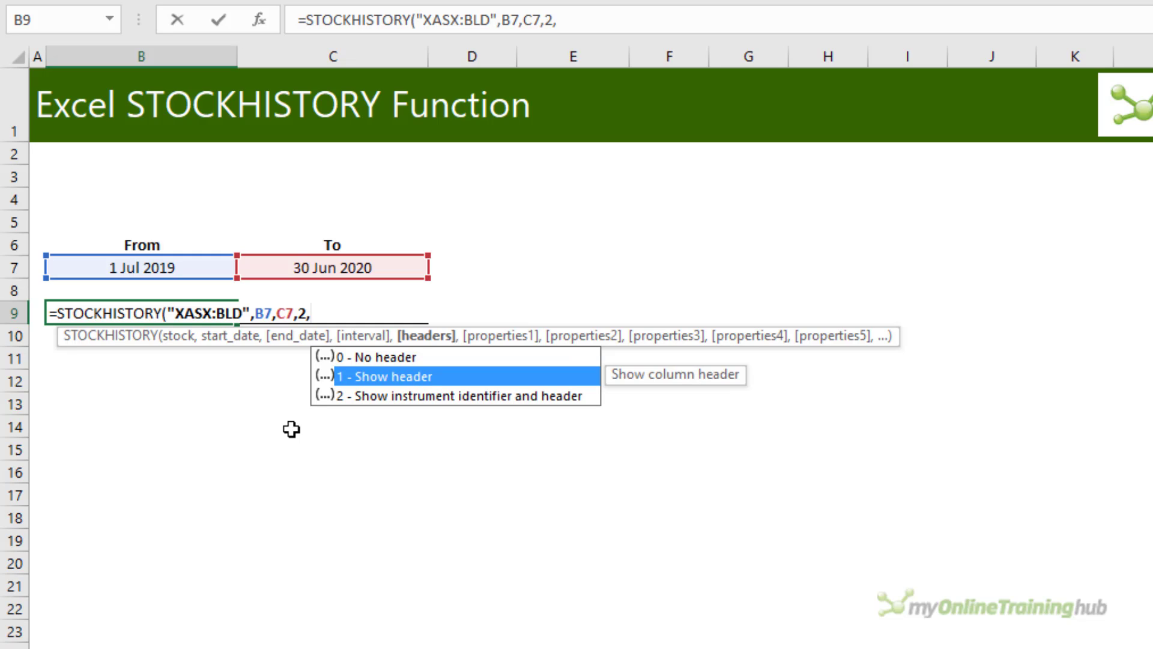
key("Down")
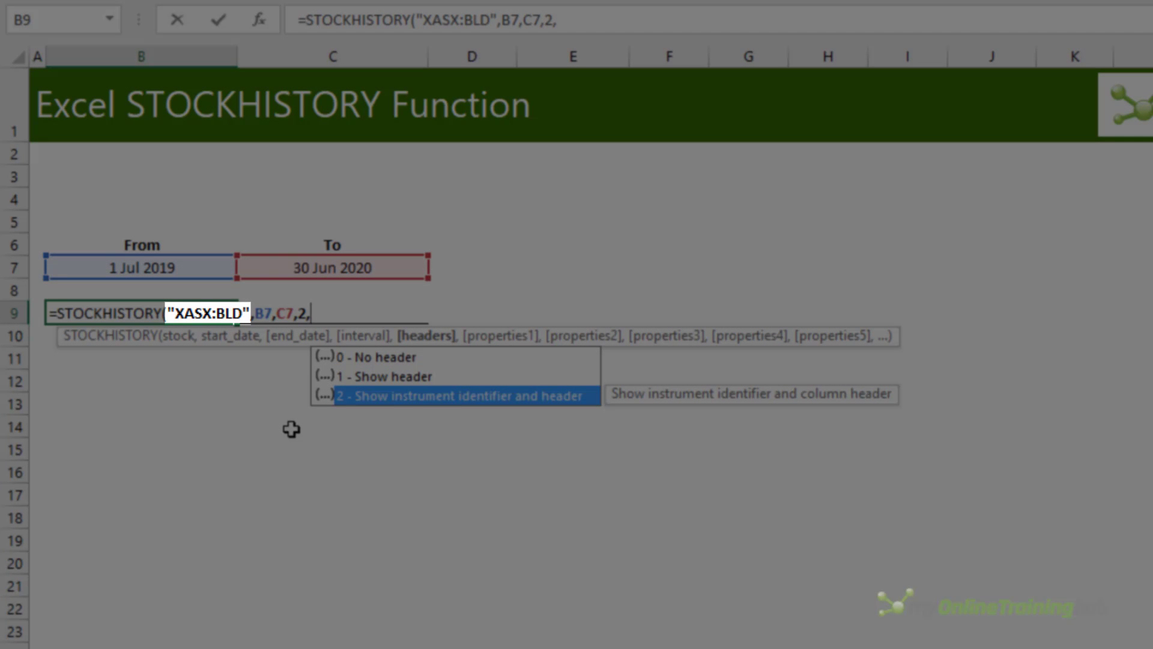
key("Up")
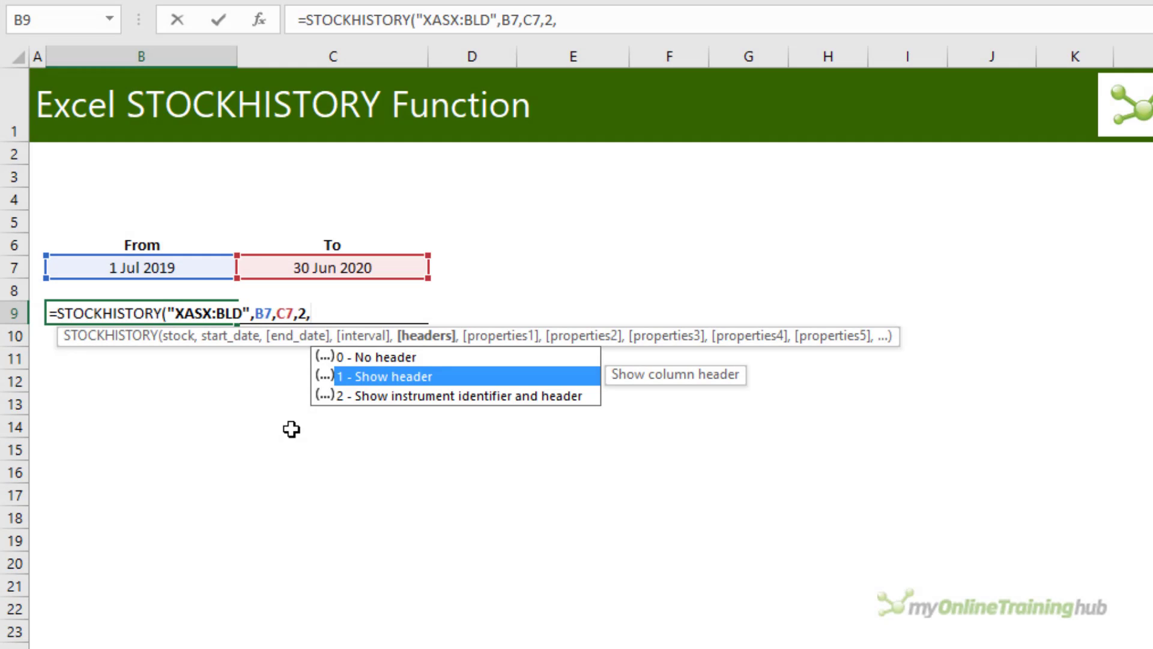
key("Tab")
View the available properties options, then leave that argument out and complete the formula as =STOCKHISTORY("XASX:BLD",B7,C7,2,1).
type(",")
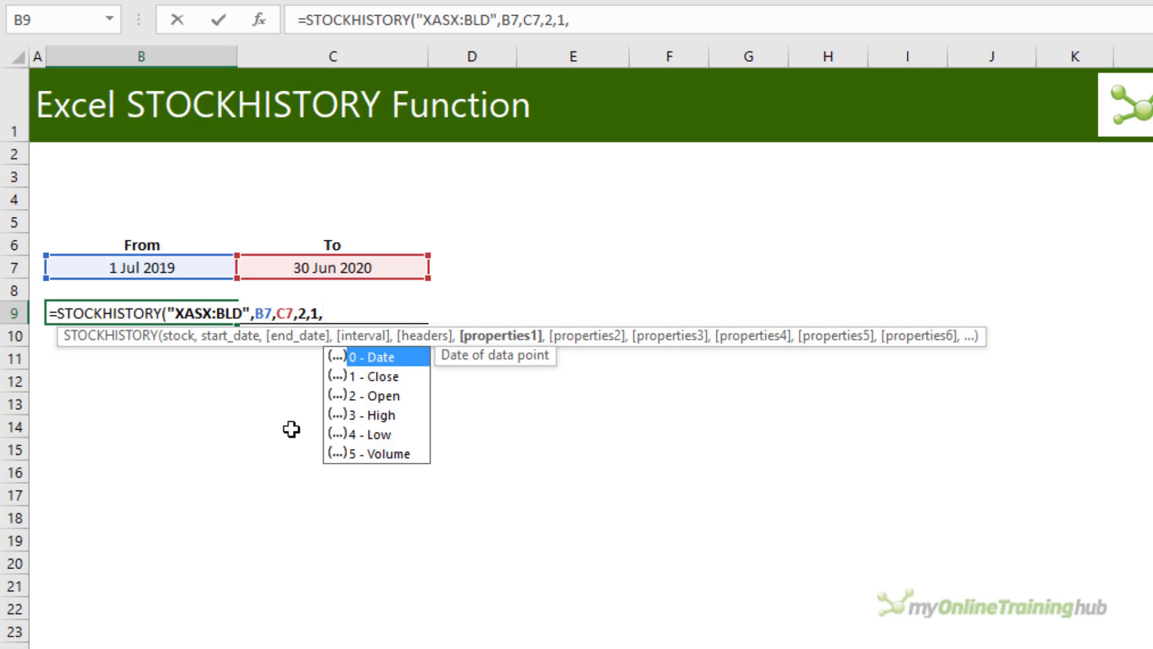
key("Down")
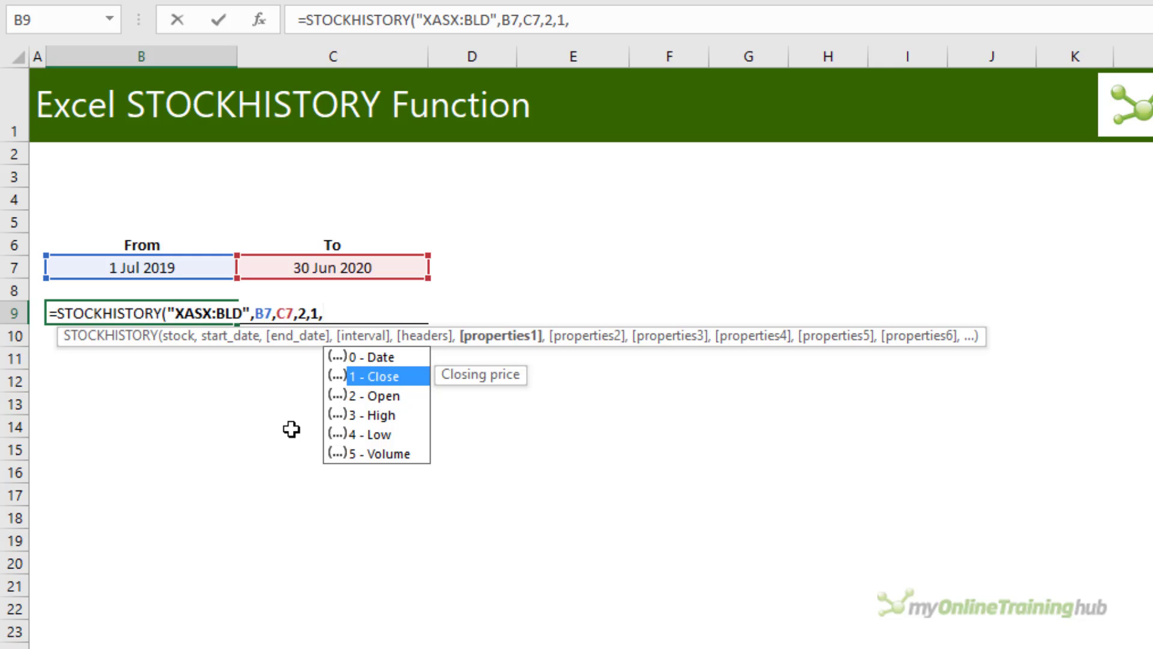
key("BackSpace")
key("Escape")
type(")")
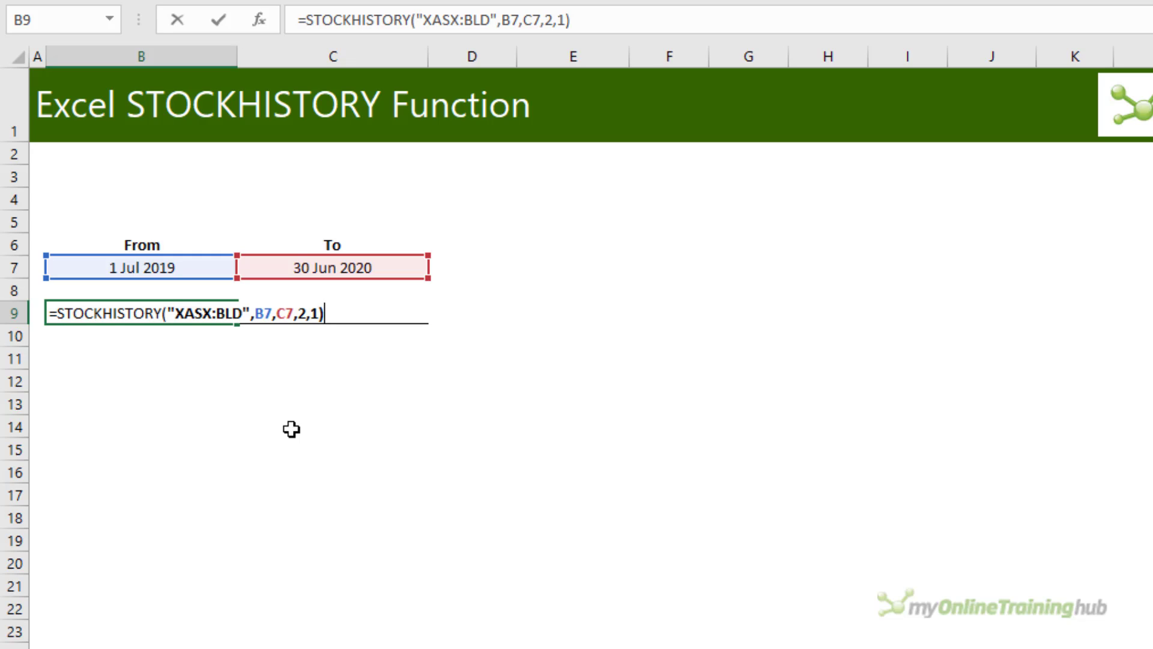
key("Return")
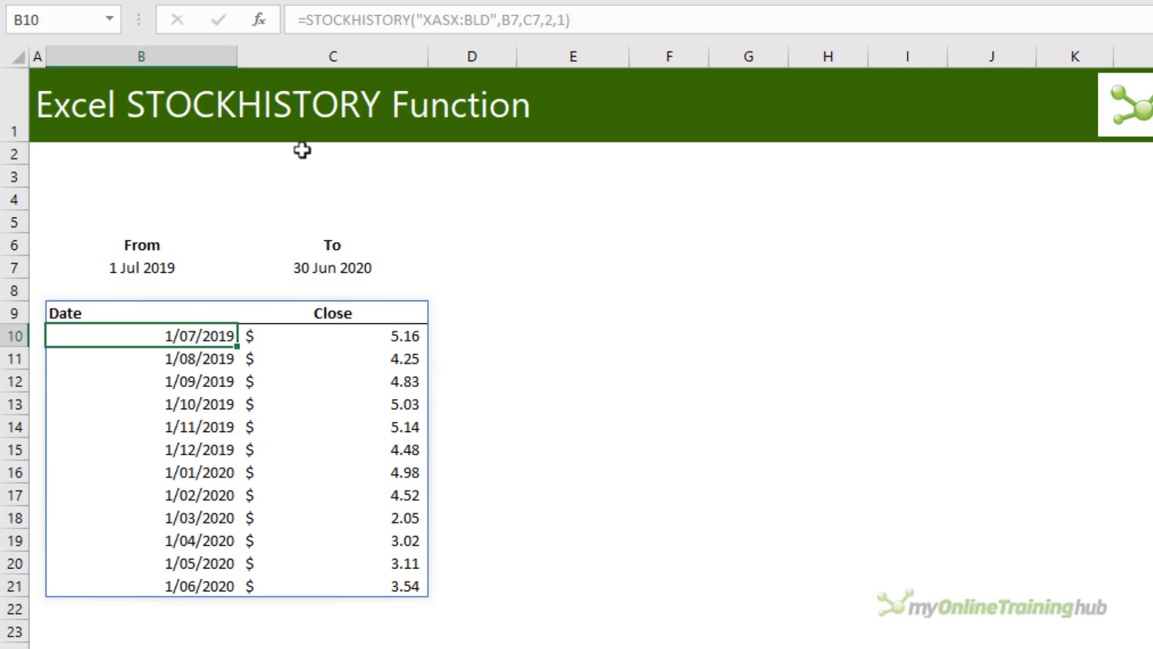
Wrap the B9 formula in SORT with sort index 1 and sort order -1 to list dates in descending order.
key("Up")
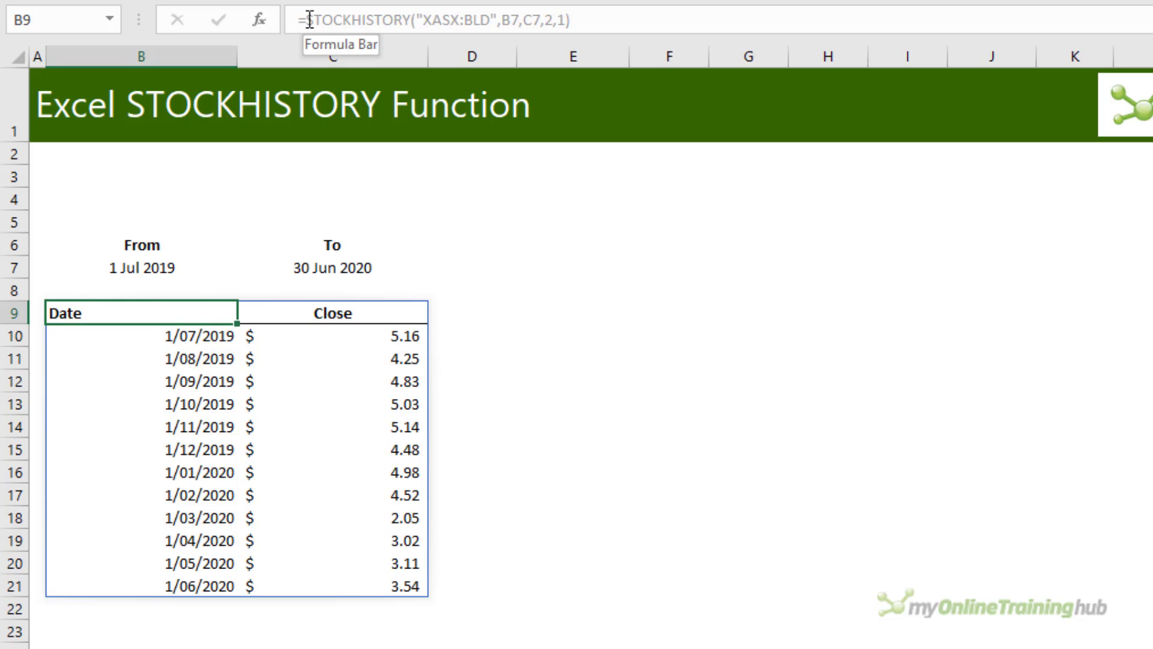
left_click(309, 20)
type("SORT(")
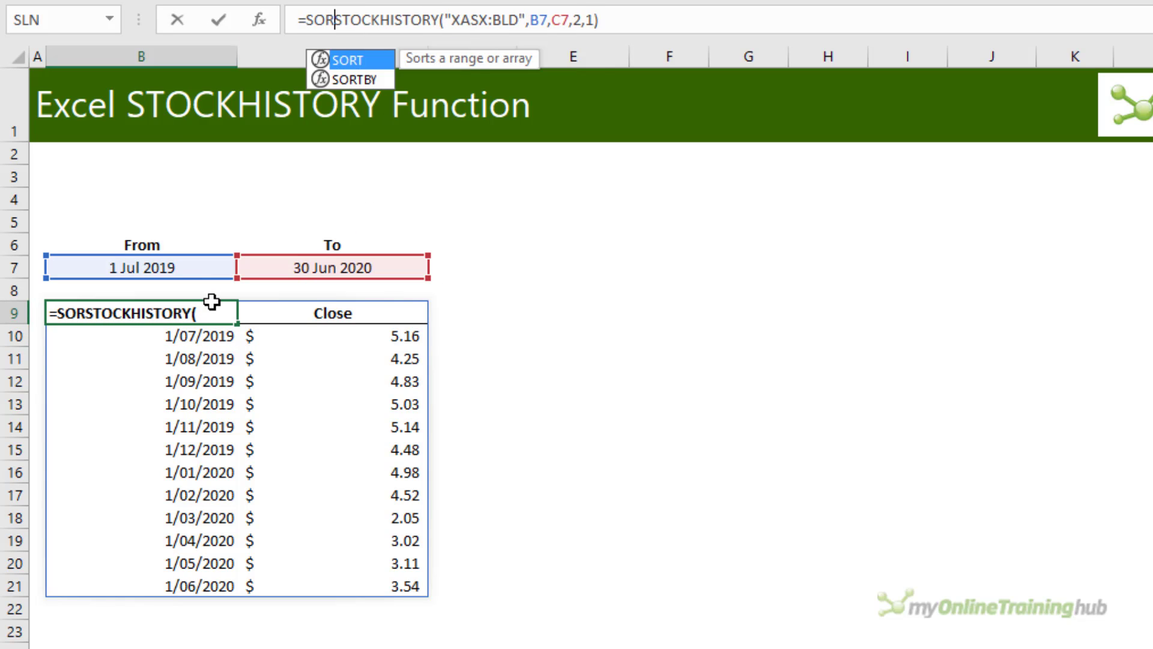
key("End")
type(",1")
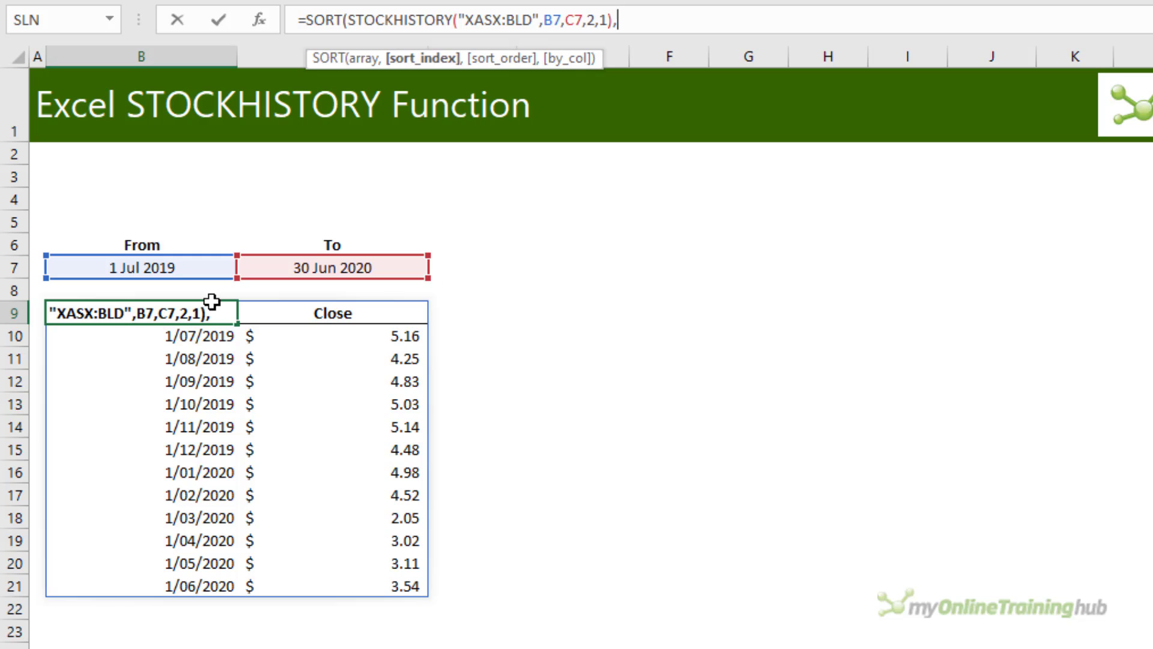
type(",-")
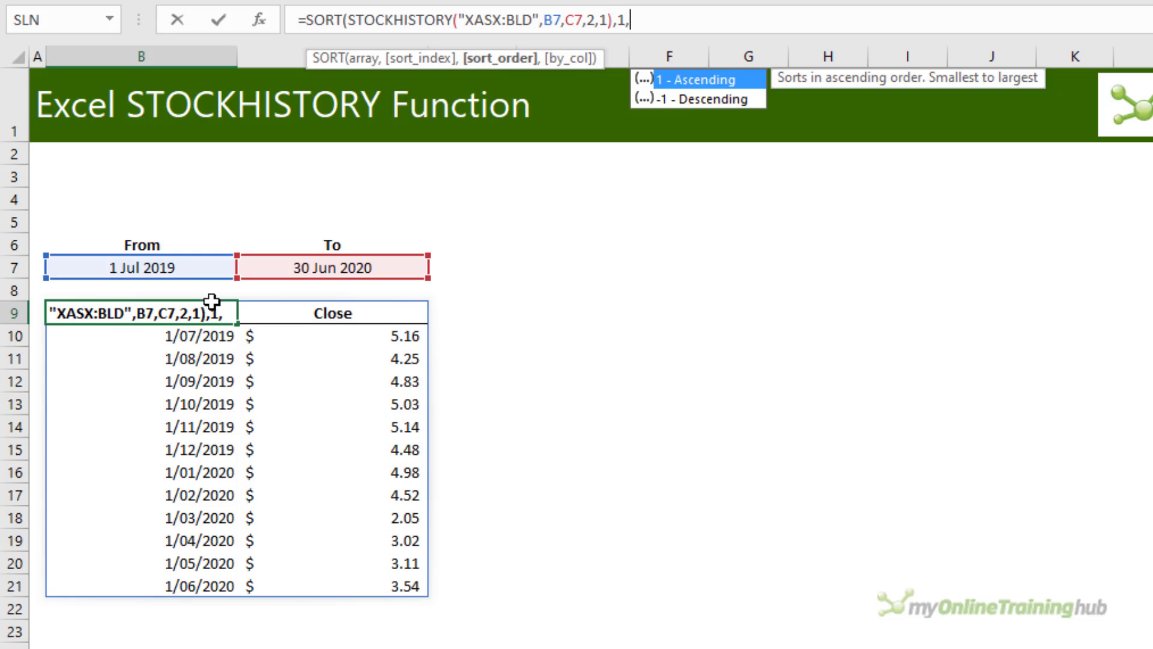
type("1")
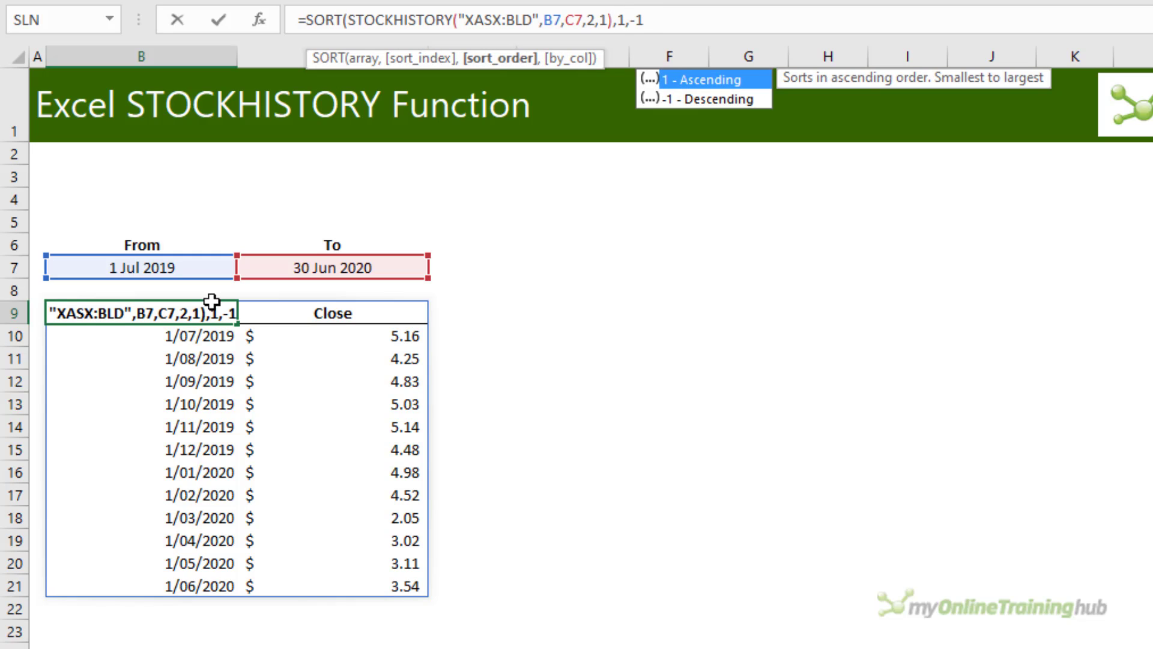
type(")")
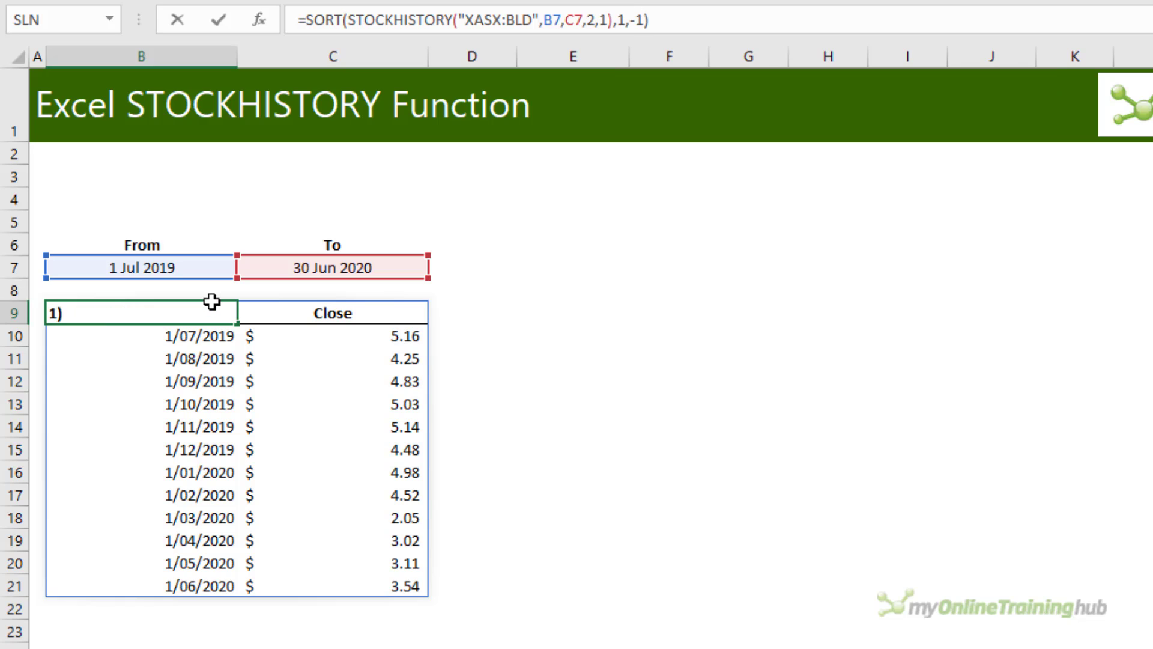
key("Return")
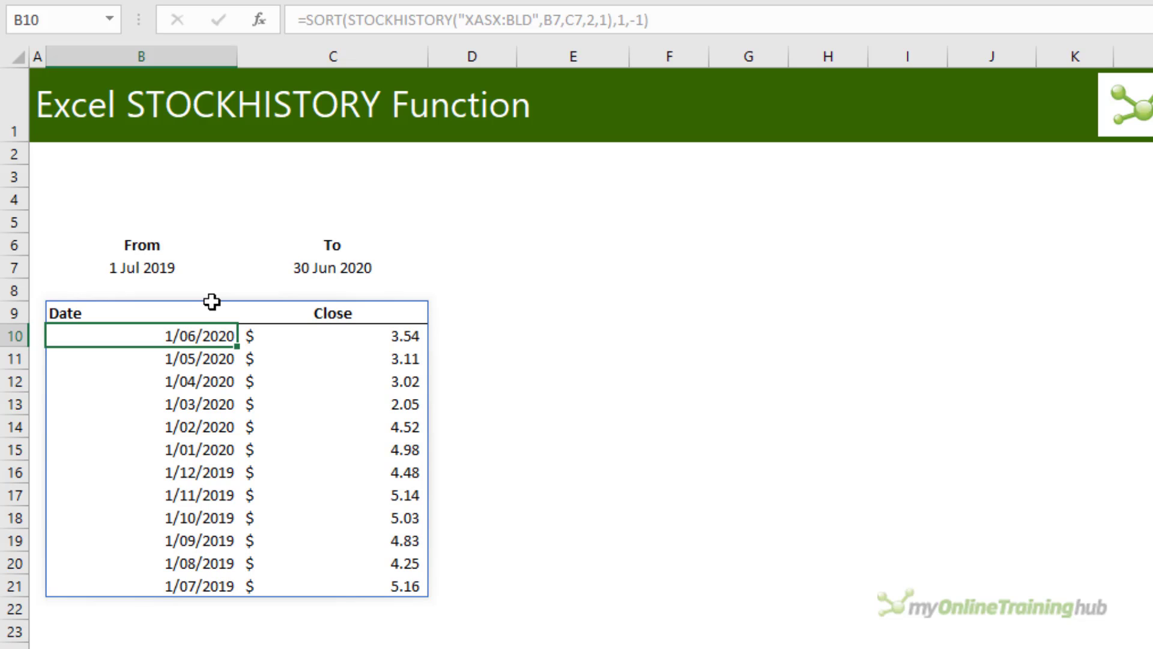
Insert a 2-D line chart with markers from the Date and Close data starting at B9.
left_click(212, 308)
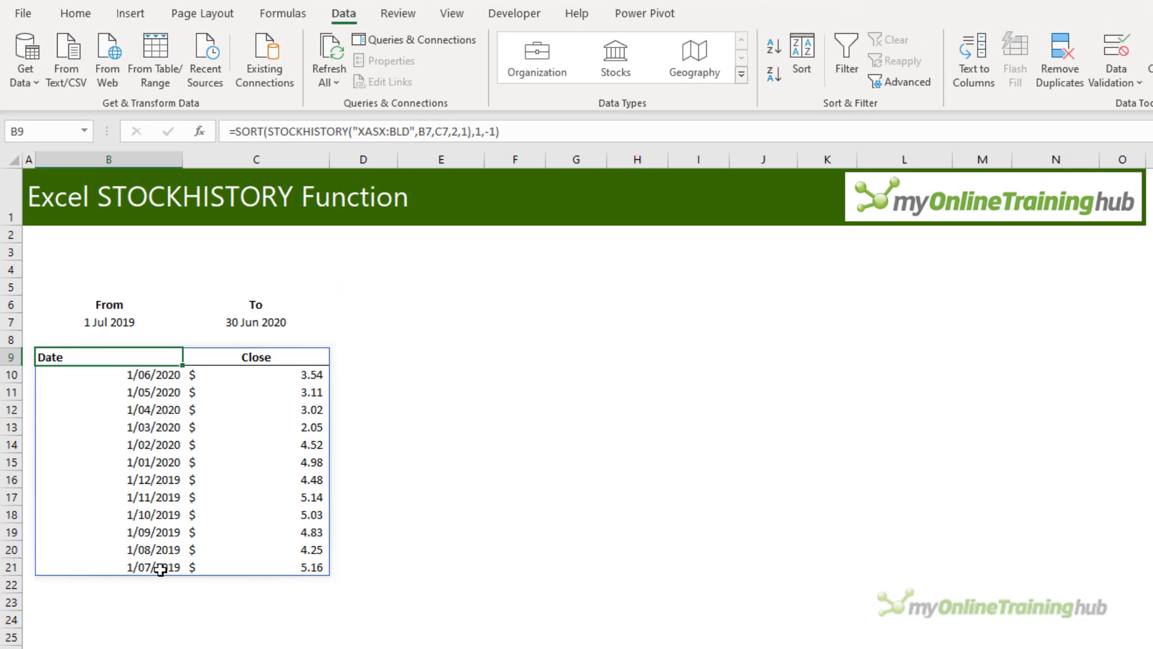
left_click(130, 13)
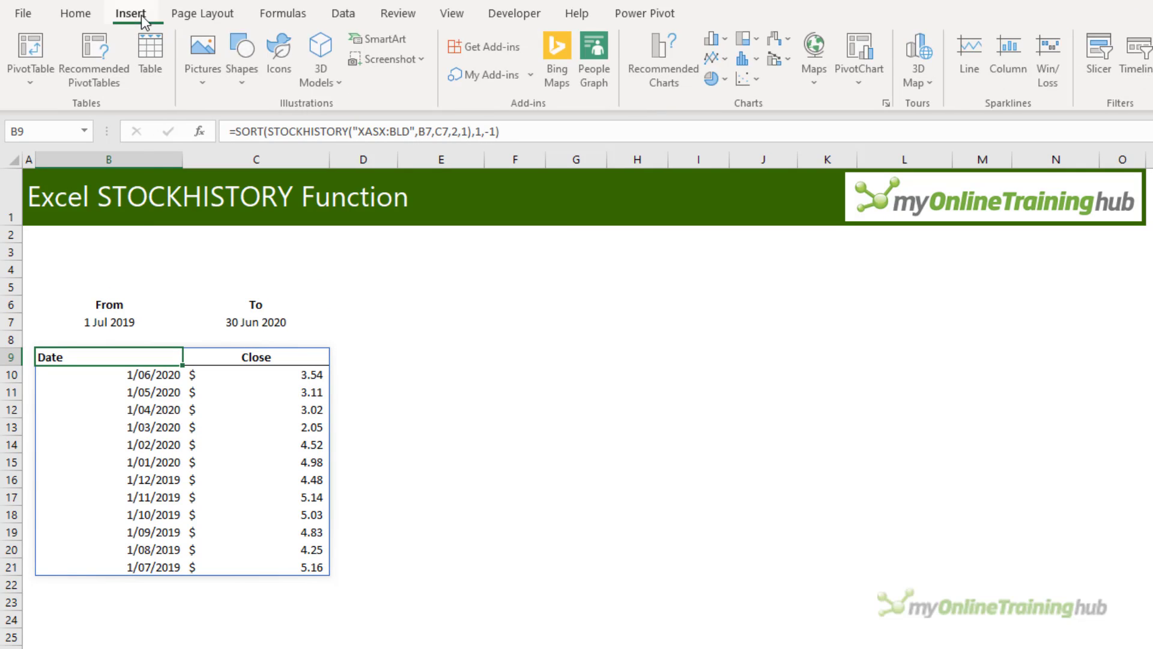
left_click(713, 58)
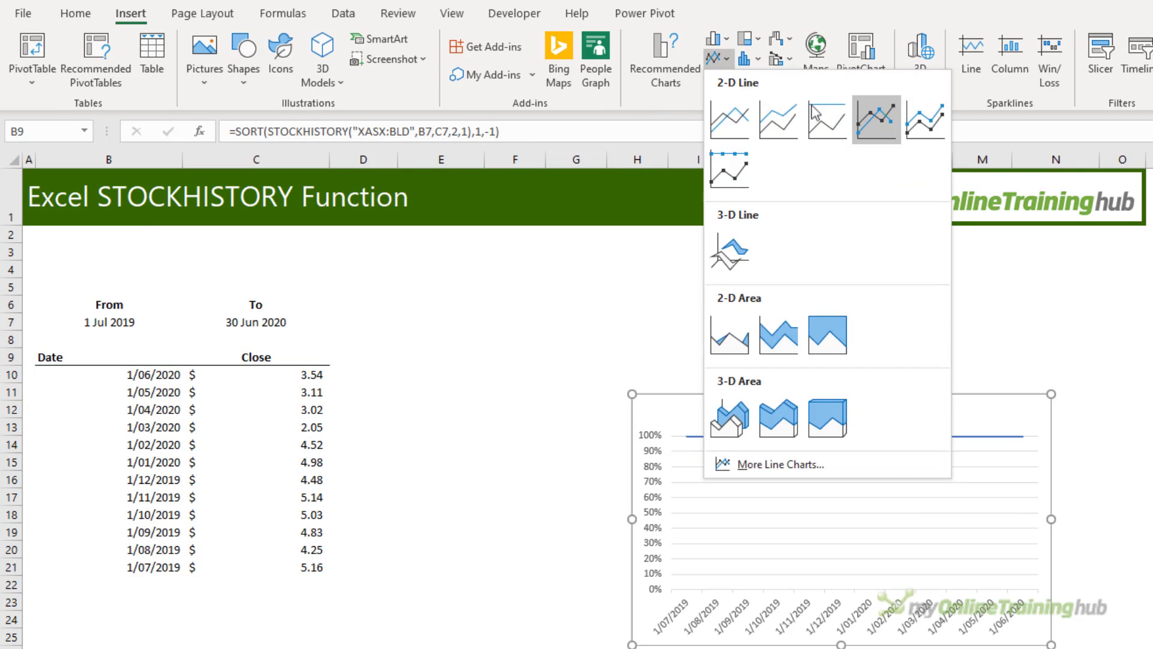
left_click(868, 131)
Move the Close chart beside the data table and enlarge it to span about columns D to L and rows 6 to 22.
left_click_drag(659, 322, 407, 315)
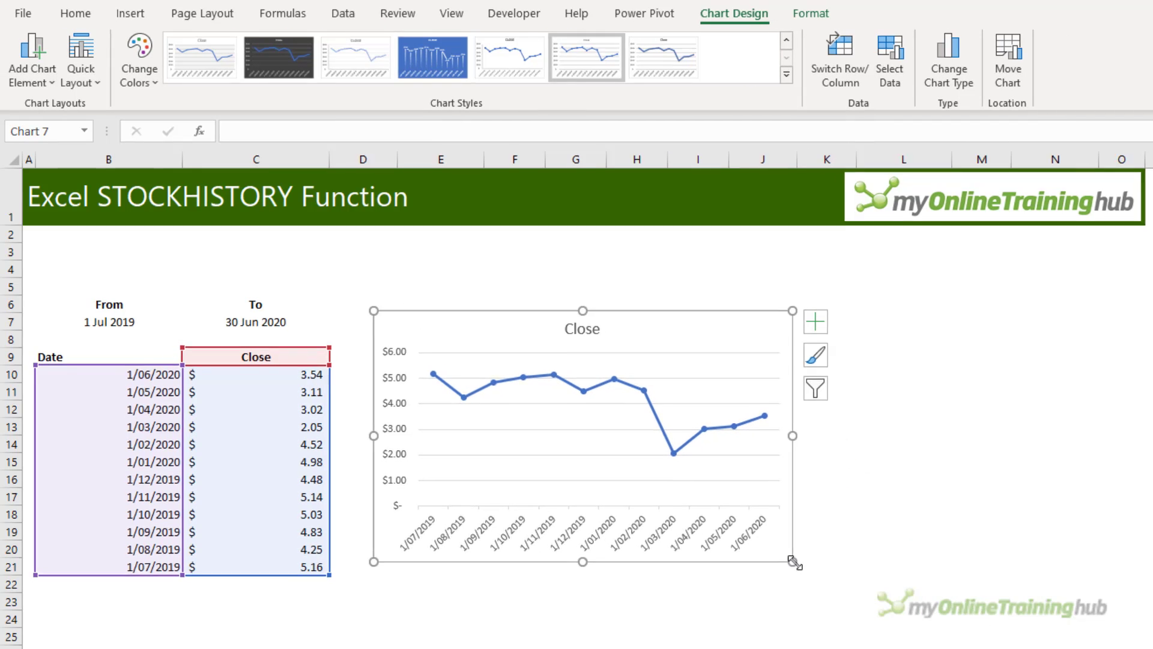
left_click_drag(795, 562, 941, 595)
left_click_drag(810, 511, 811, 512)
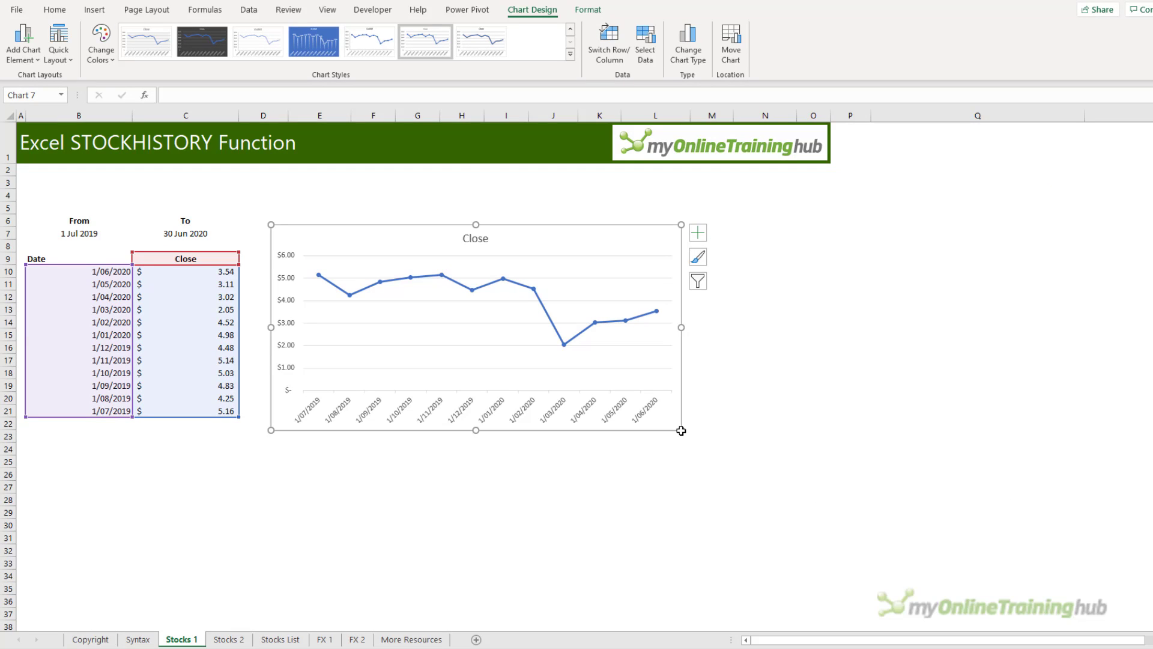
Convert the company names in B4:B18 of the Stocks List sheet to the Stocks data type.
left_click(294, 640)
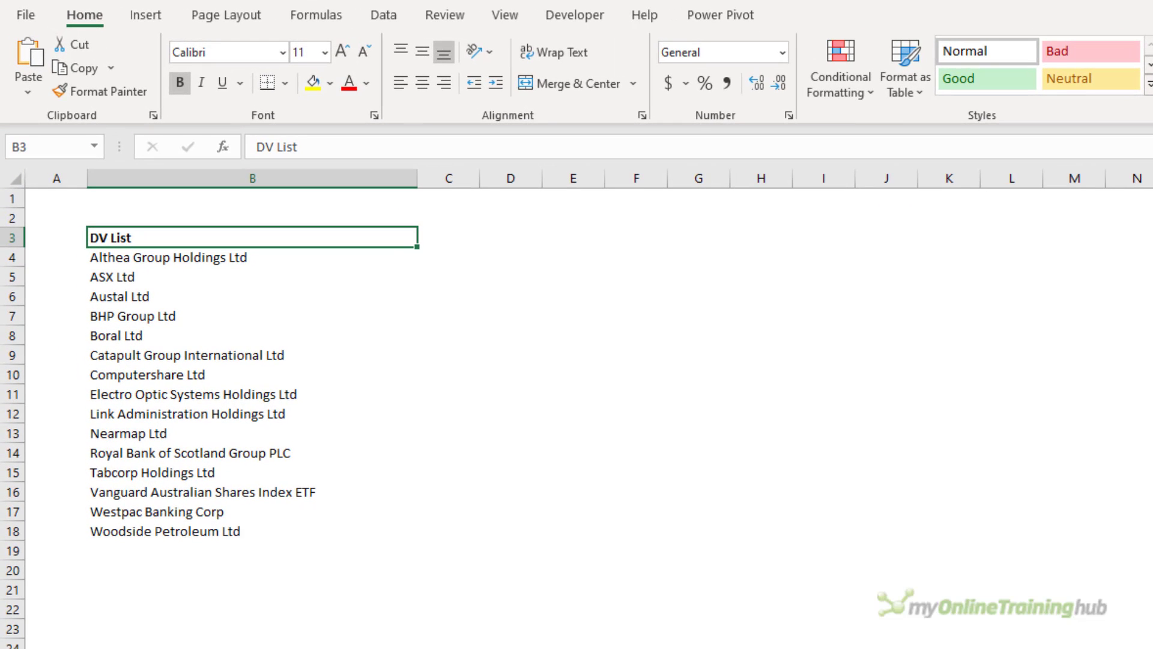
left_click(299, 453)
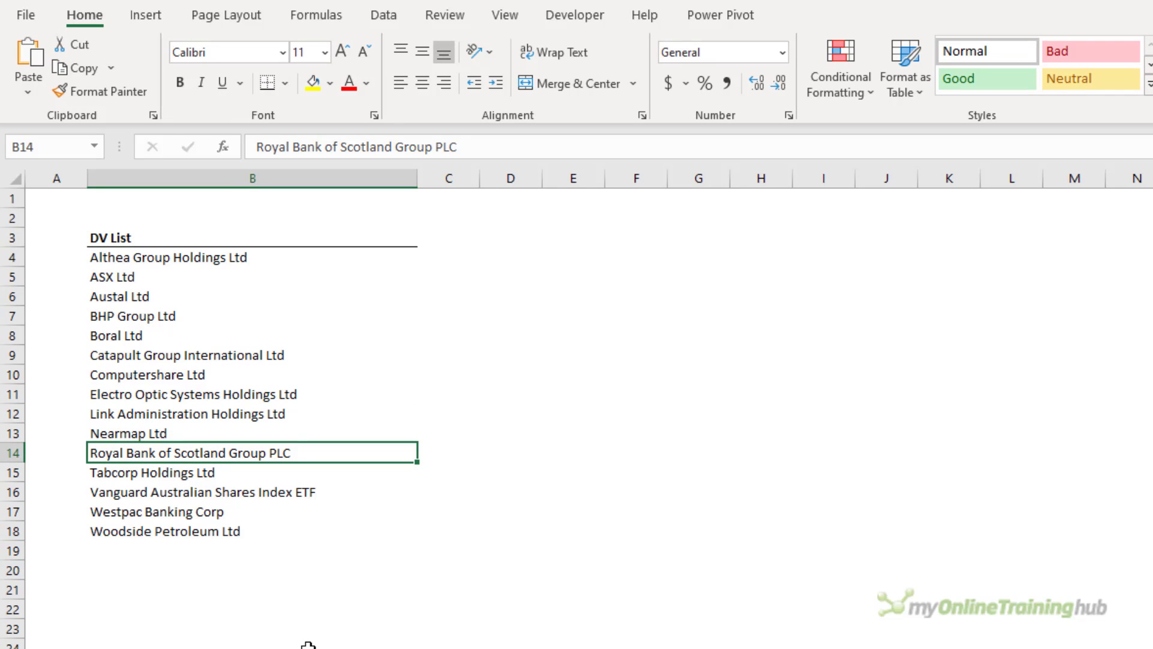
left_click_drag(296, 258, 302, 529)
left_click(389, 23)
left_click(689, 77)
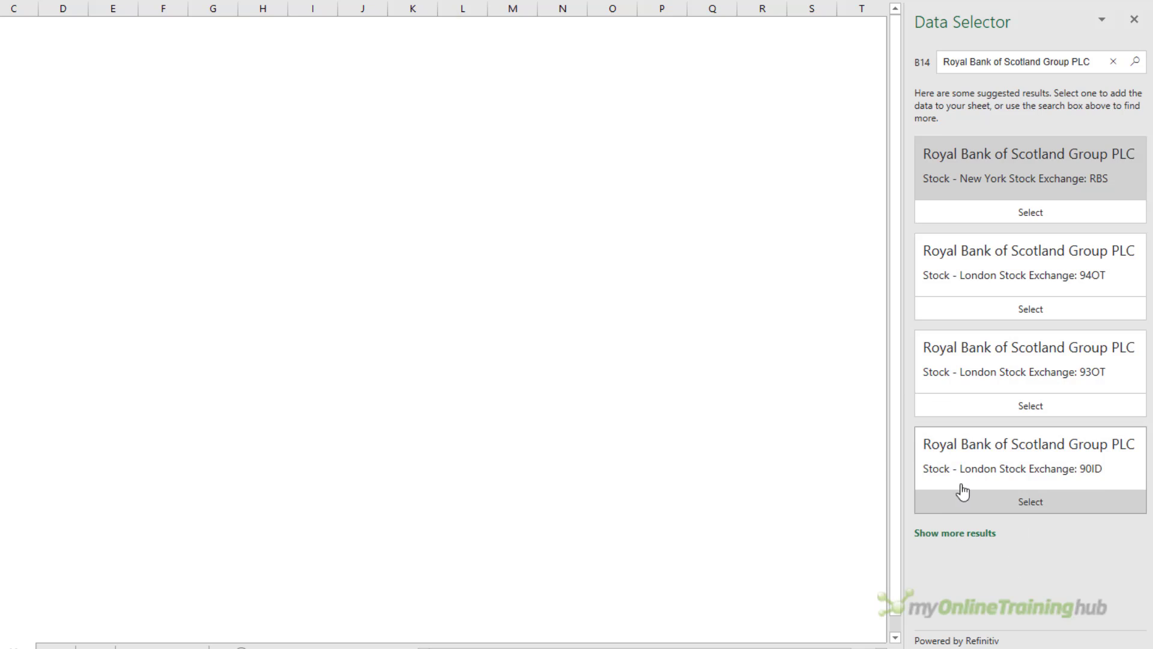
Expand the matches for Royal Bank of Scotland Group PLC in B14 and choose the London Stock Exchange: RBS listing.
left_click(962, 540)
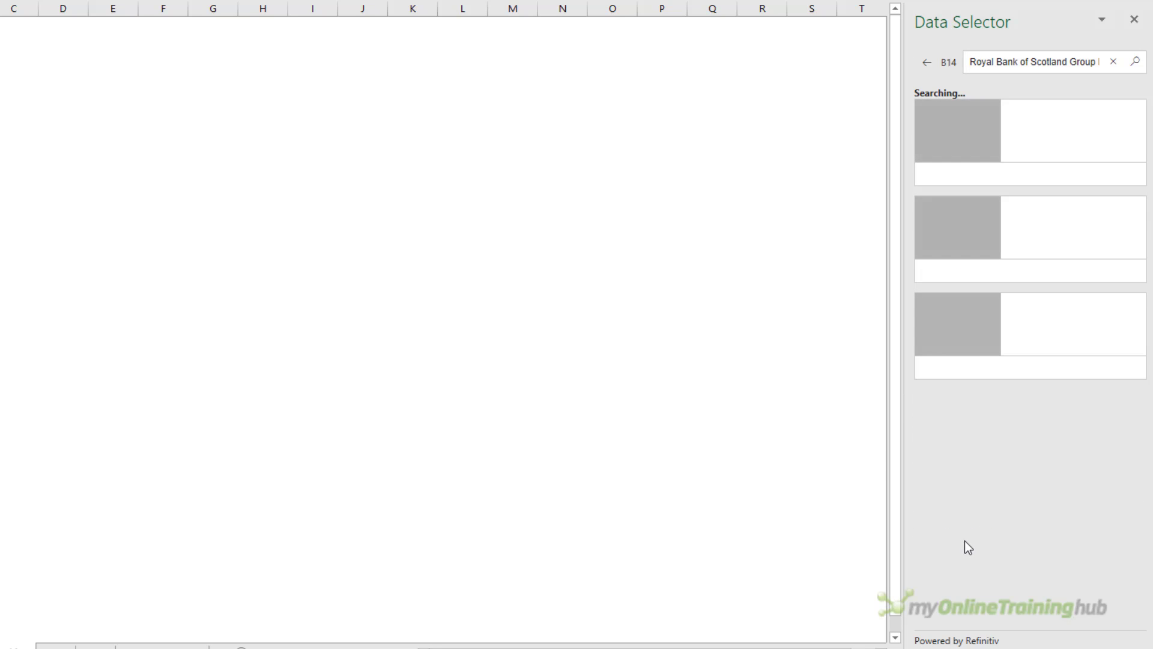
left_click_drag(1147, 293, 1151, 454)
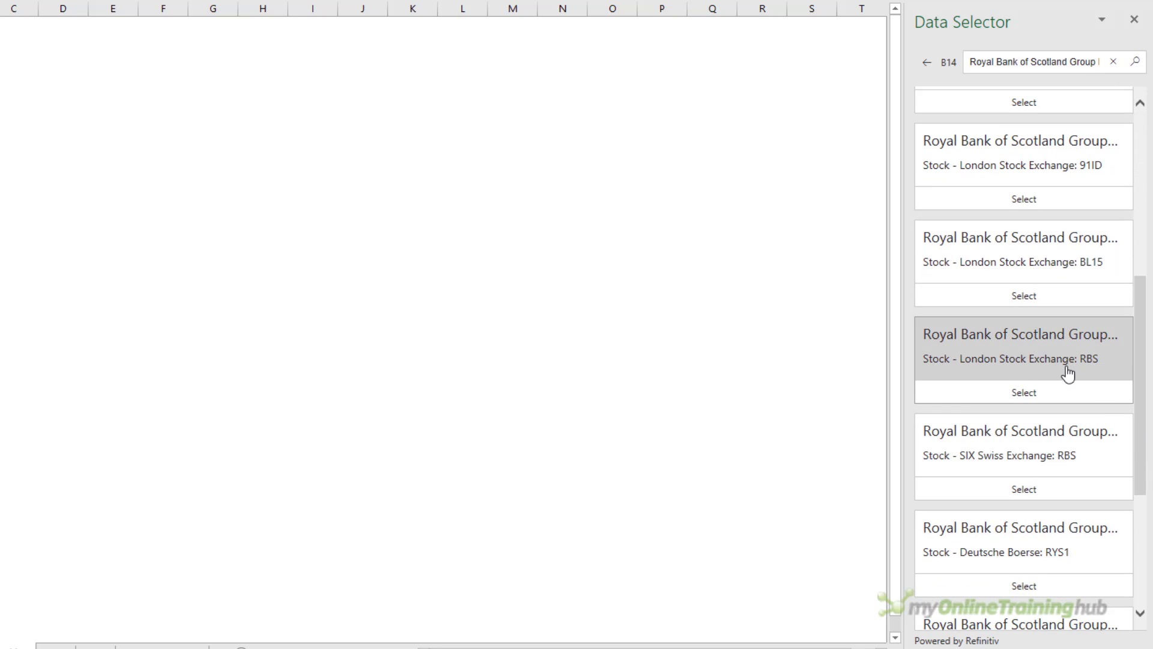
left_click(1025, 394)
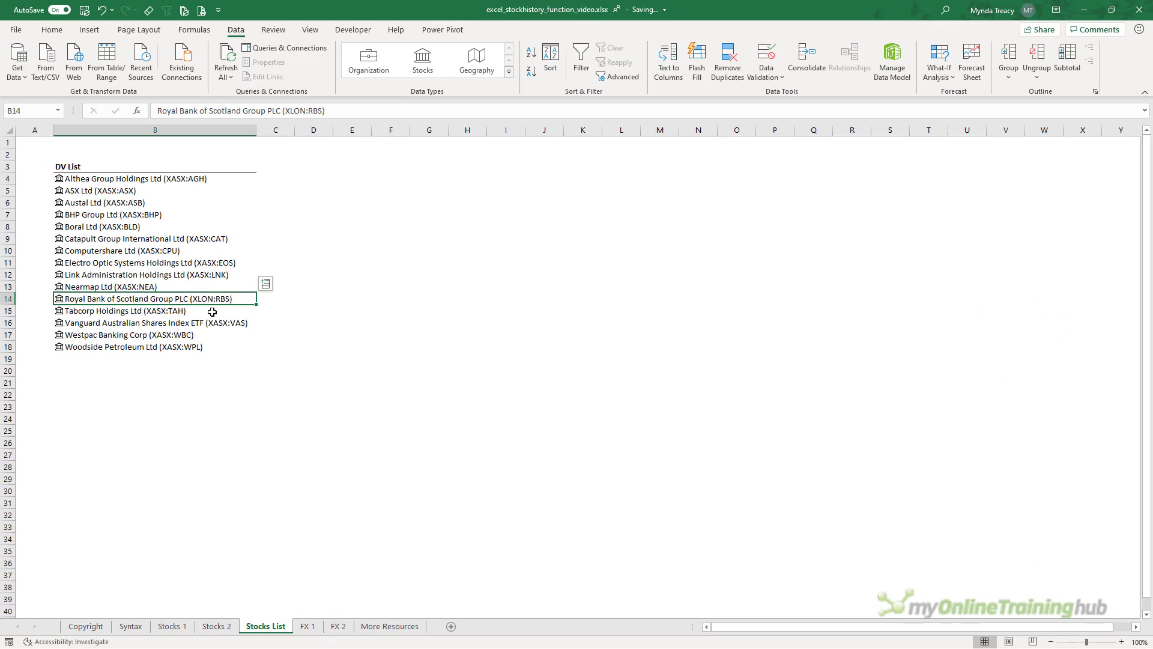
Add a data validation list to B3 of the Stocks 1 sheet with source ='Stocks List'!$B$4:$B$18.
left_click(173, 627)
left_click(103, 278)
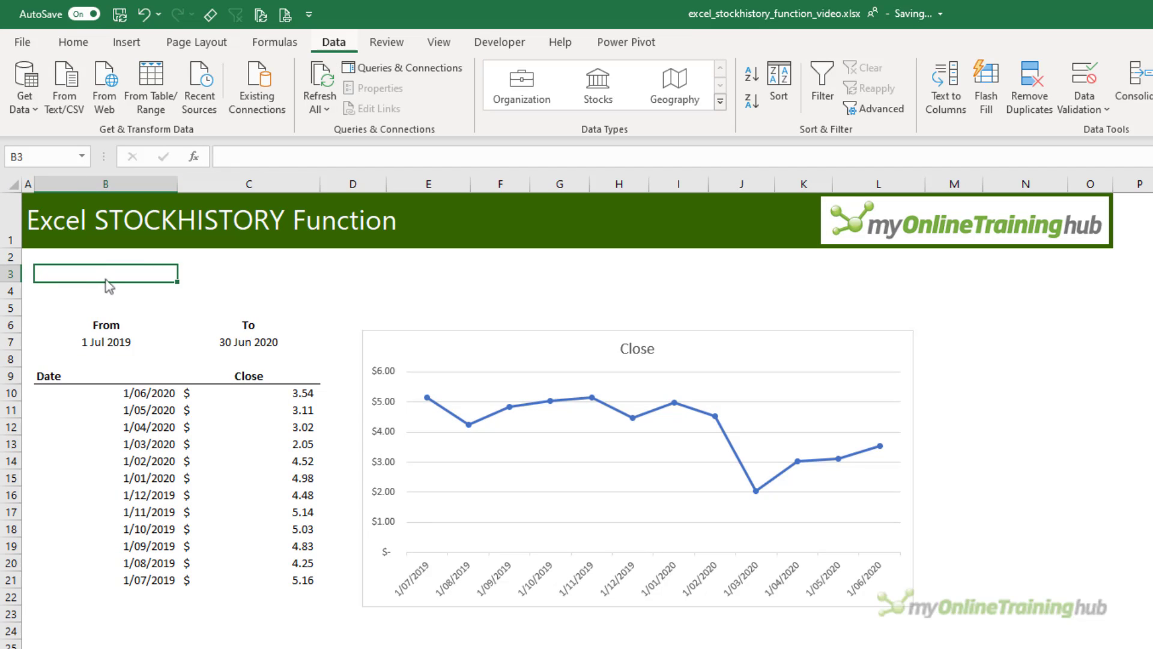
left_click(1084, 81)
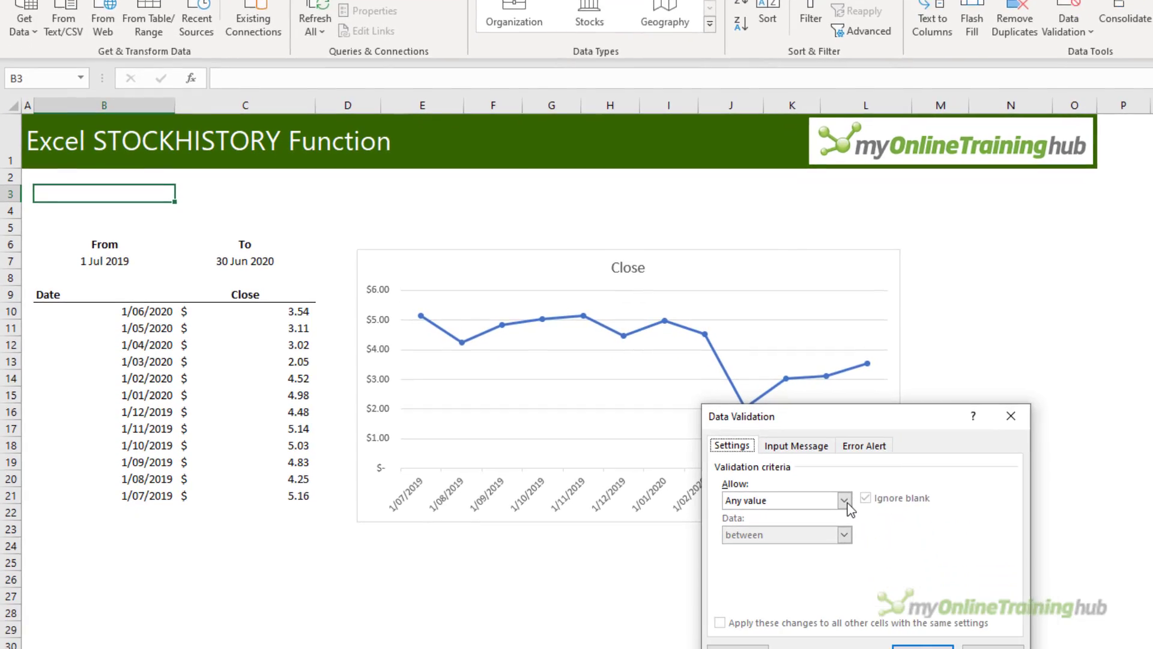
left_click(857, 585)
left_click(759, 484)
left_click(756, 504)
left_click(510, 647)
left_click_drag(202, 110, 242, 348)
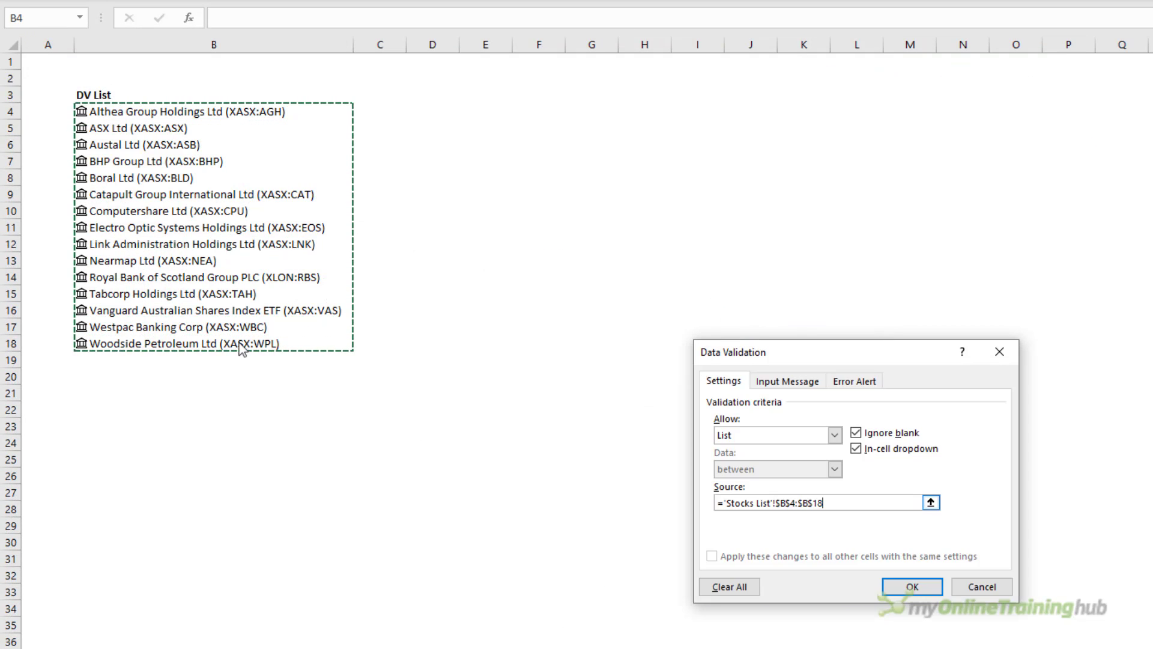
left_click(911, 586)
Merge and center cells B3:C3 above the date headings.
left_click_drag(143, 229, 211, 226)
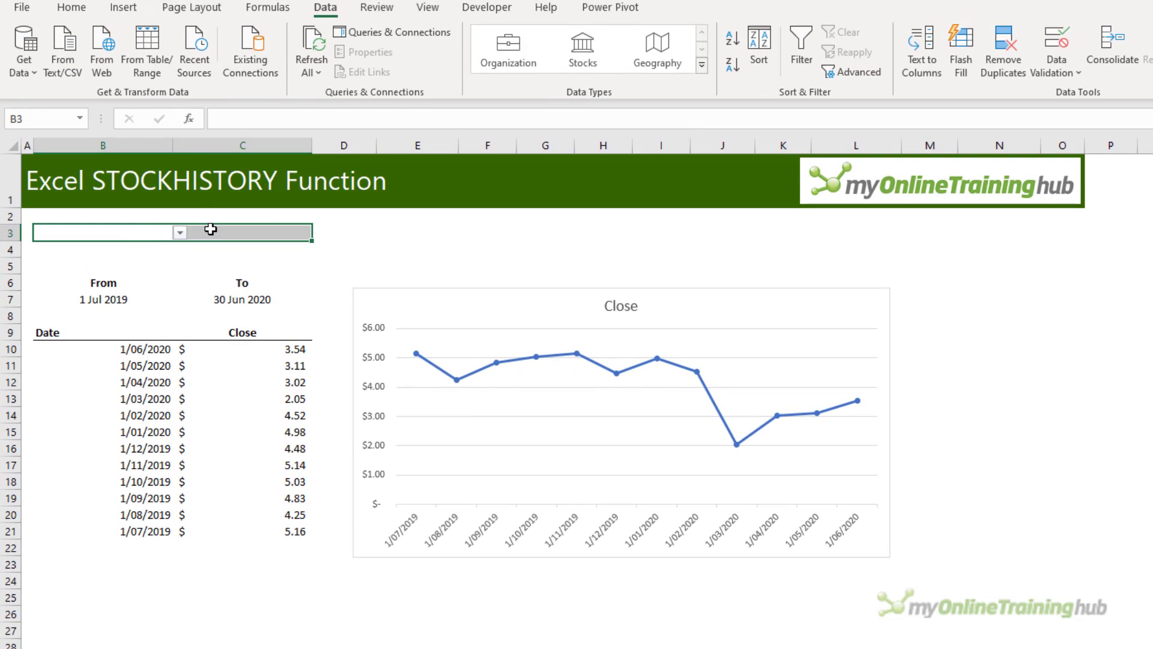
left_click(83, 14)
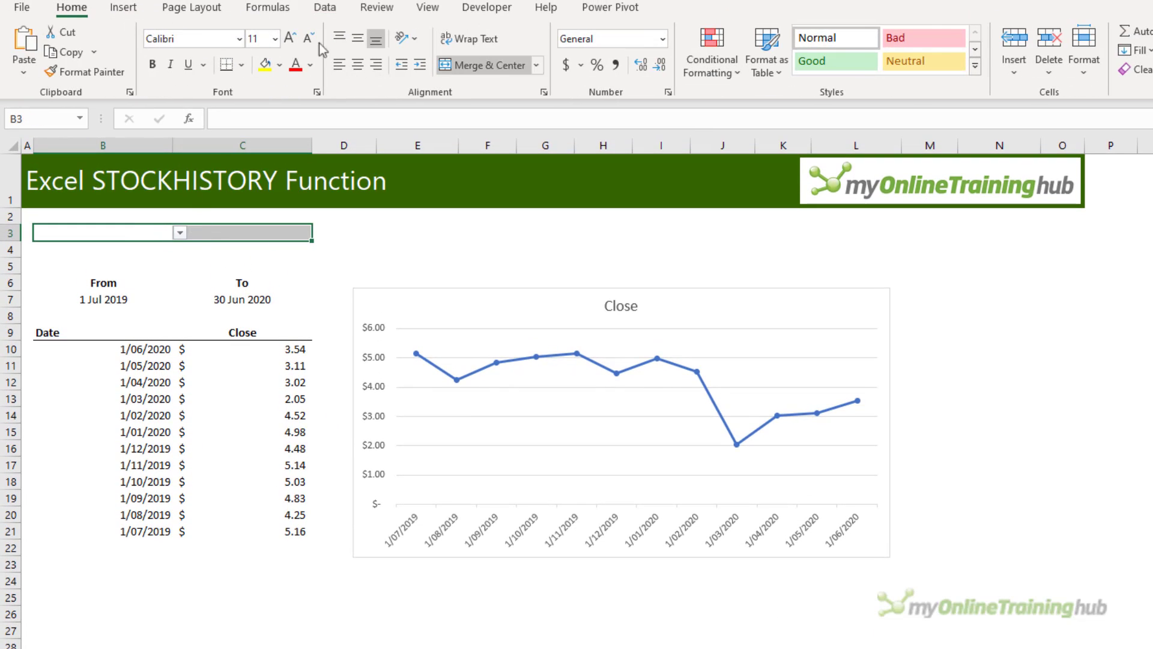
left_click(502, 66)
left_click(319, 265)
Choose Austal Ltd (XASX:ASB) from the validation list in B3.
left_click(265, 229)
left_click(319, 234)
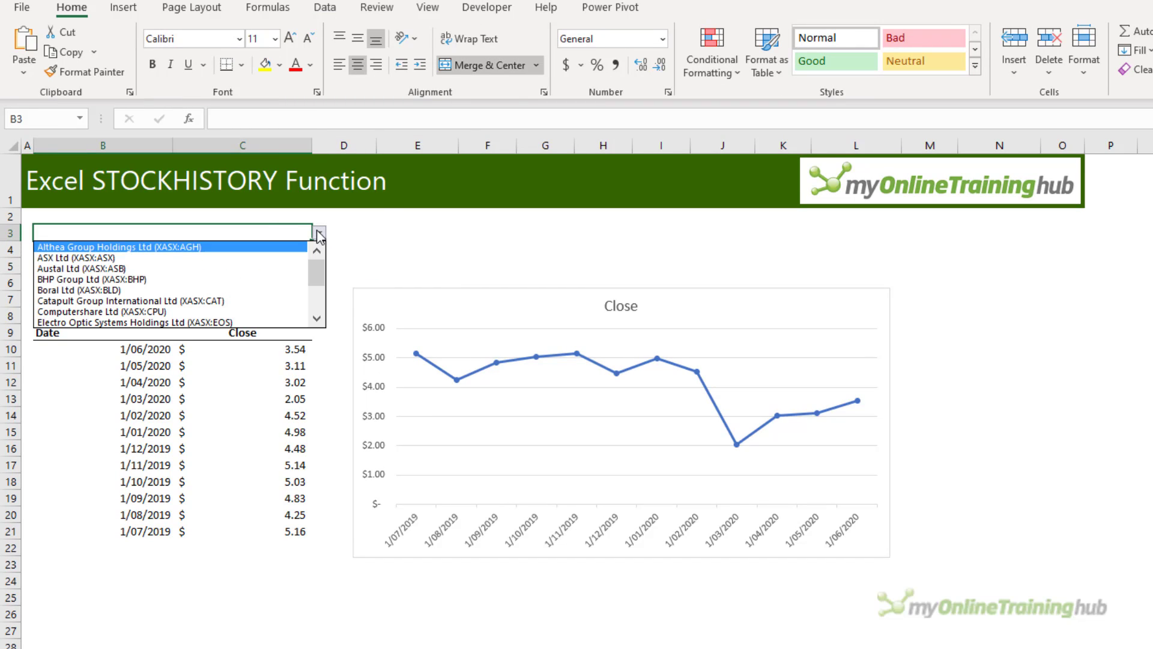
left_click(194, 269)
Replace the "XASX:BLD" stock argument in the B9 formula with a reference to B3.
left_click(112, 331)
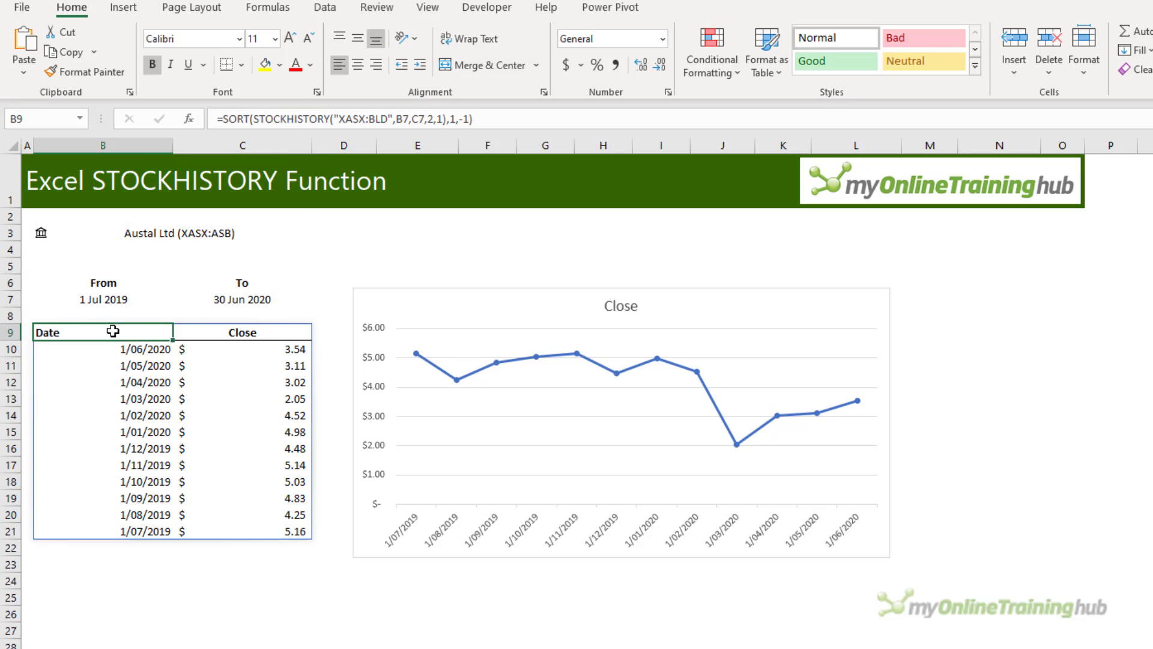
left_click_drag(336, 119, 393, 119)
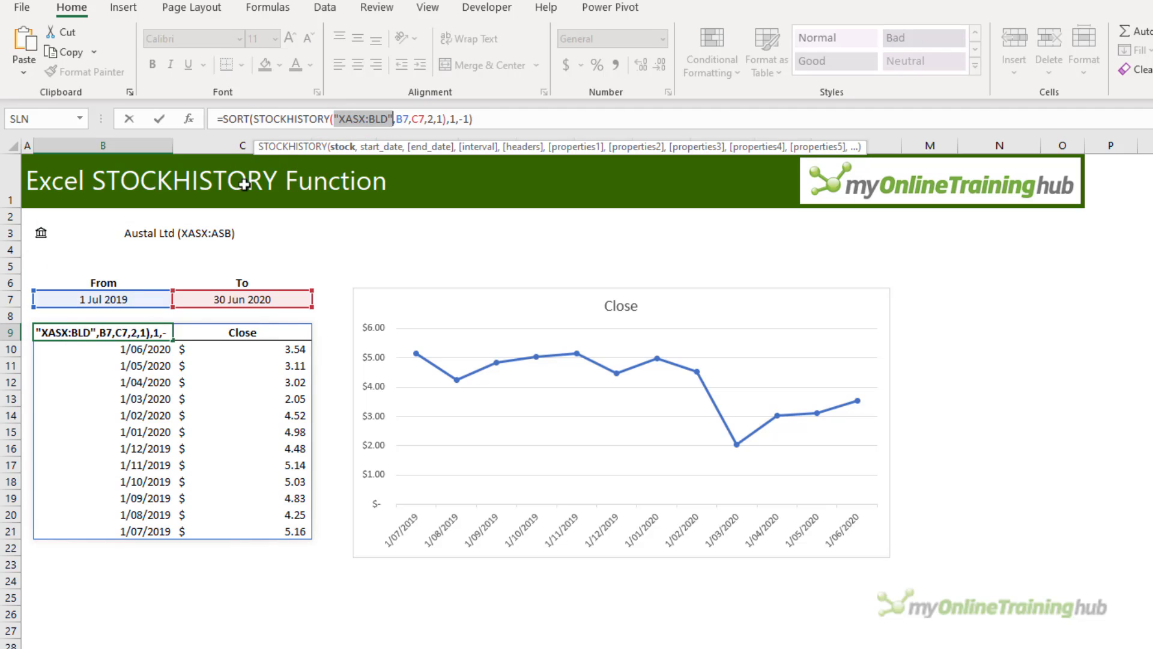
left_click(131, 234)
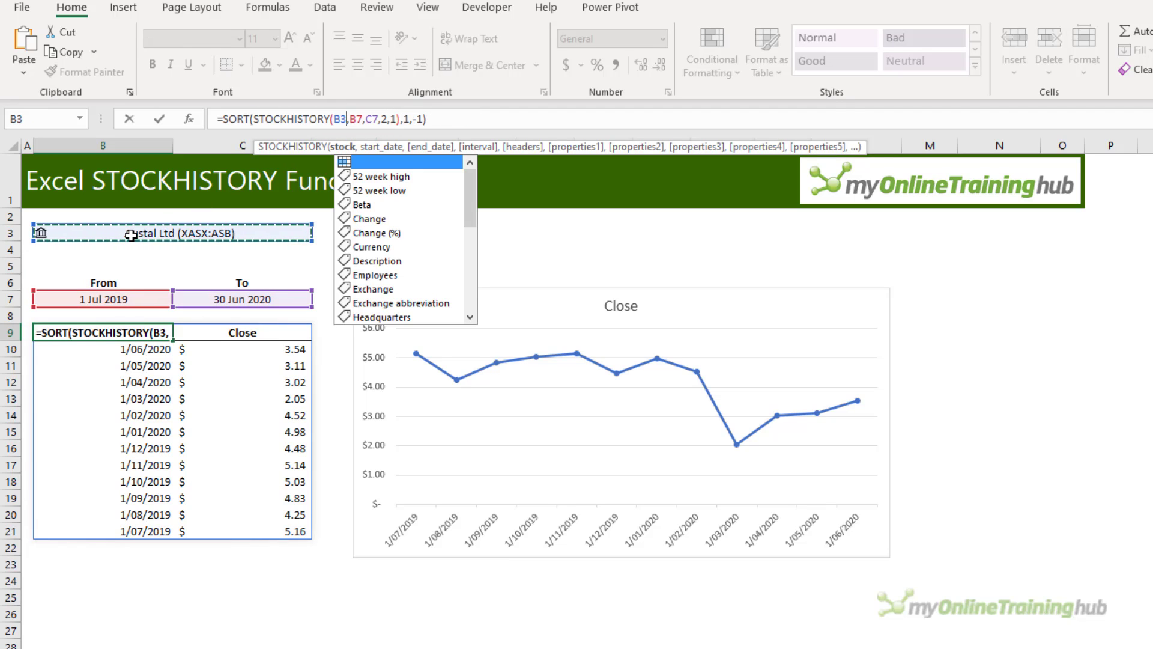
key("Return")
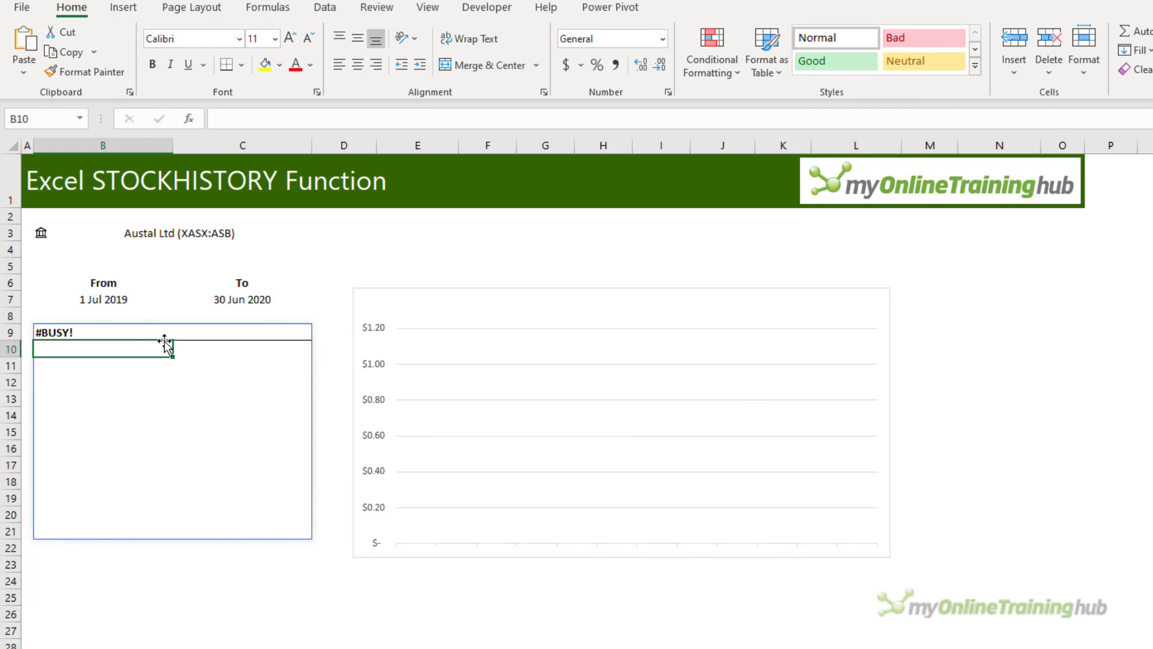
Switch the stock in B3 to Nearmap Ltd (XASX:NEA) to refresh the price table and chart.
left_click(191, 237)
left_click(321, 234)
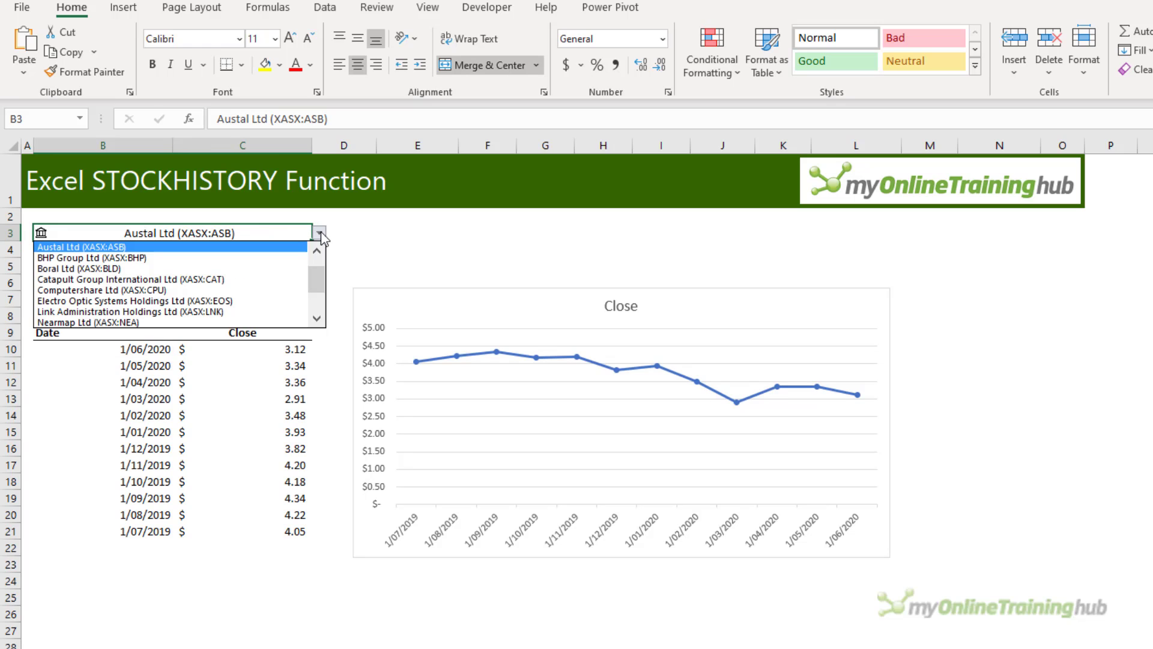
left_click_drag(318, 275, 316, 291)
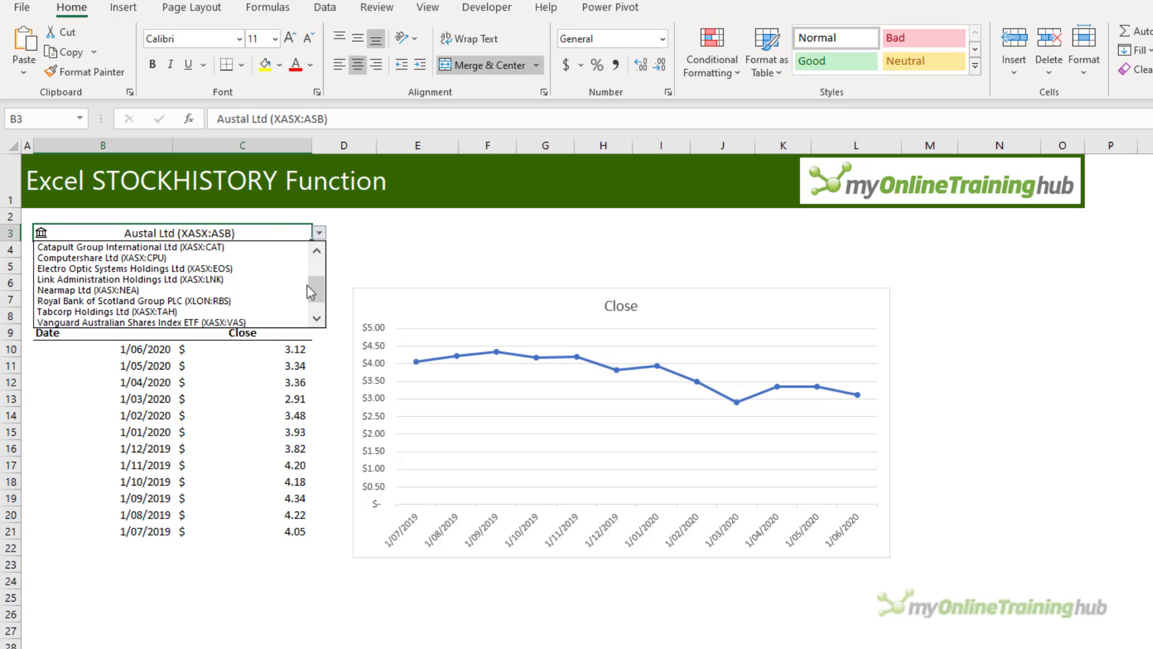
left_click(272, 293)
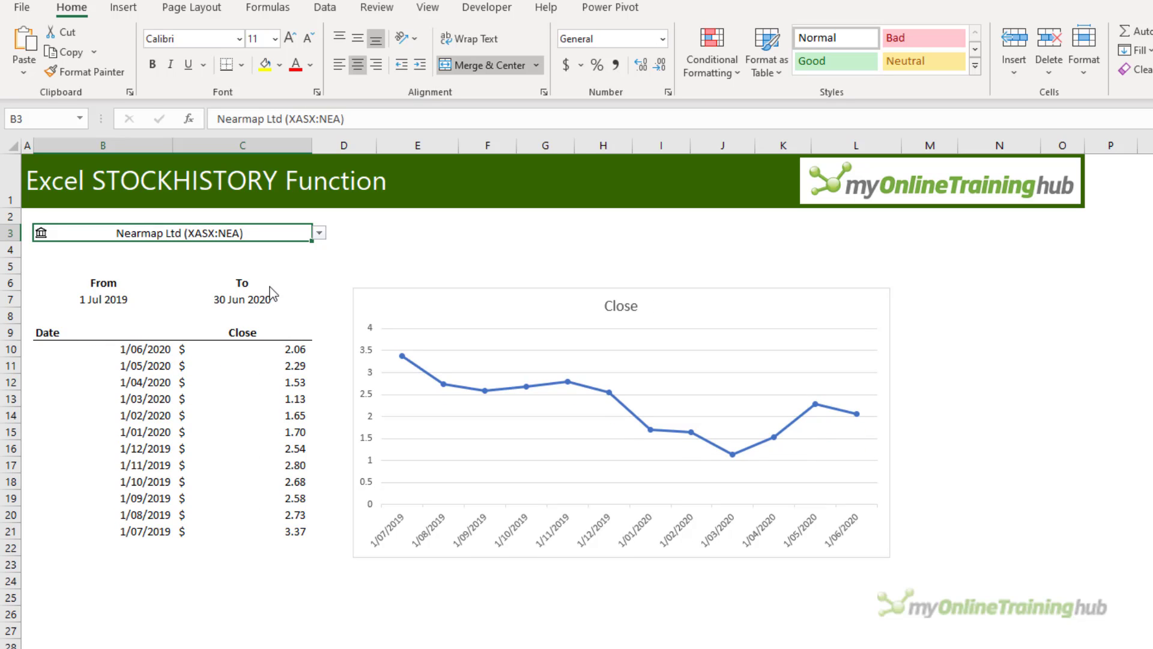
Enter the formula =B3.Currency in C4 to return the selected stock's currency.
left_click(124, 257)
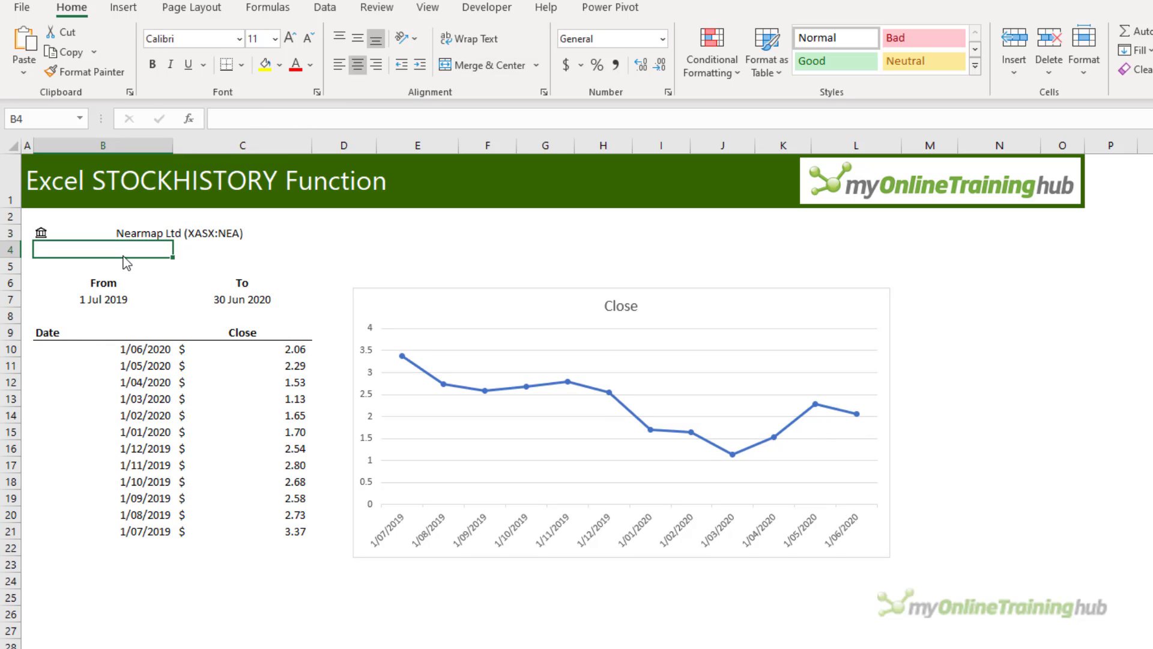
key("Up")
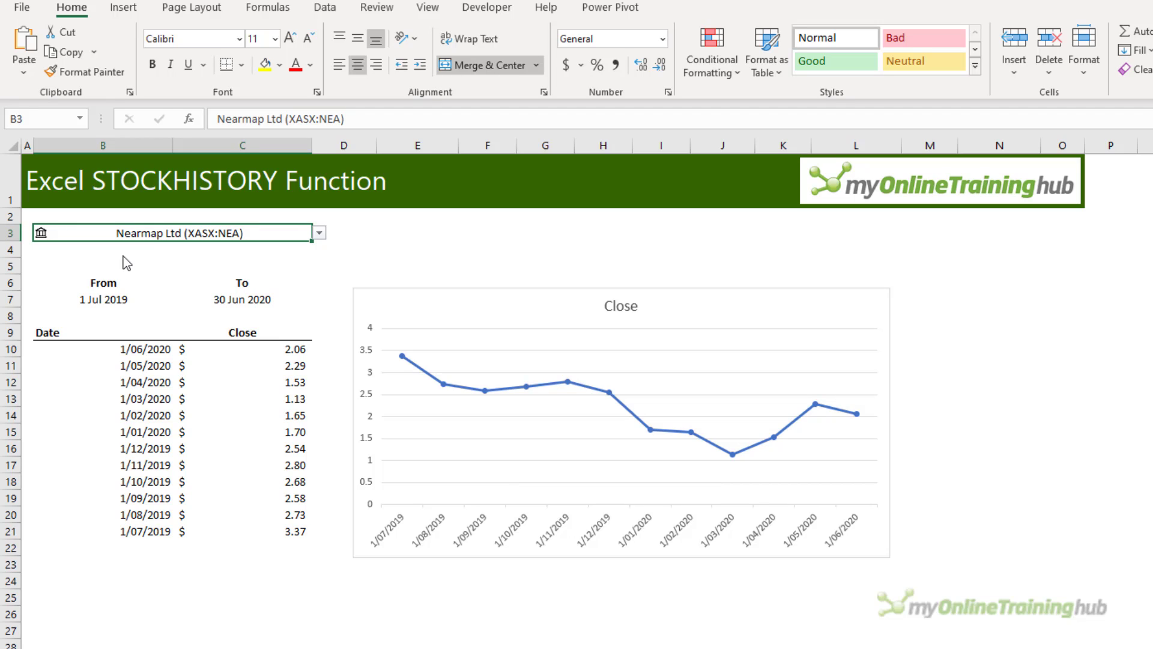
key("Down")
key("Right")
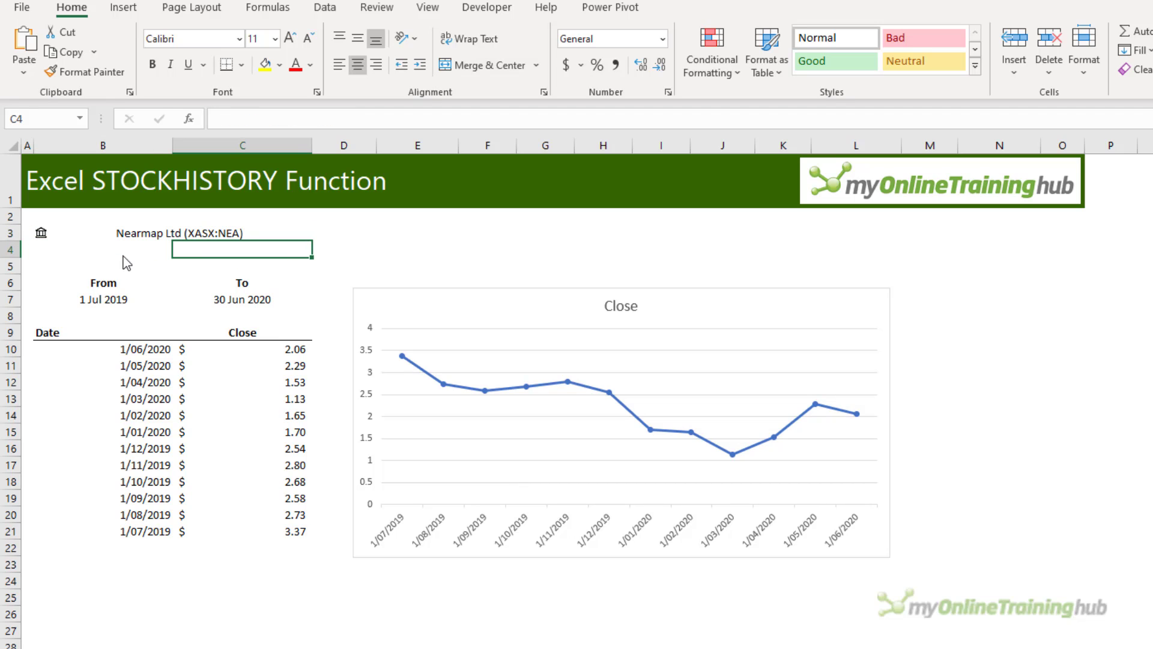
type("=")
key("Up")
type(".")
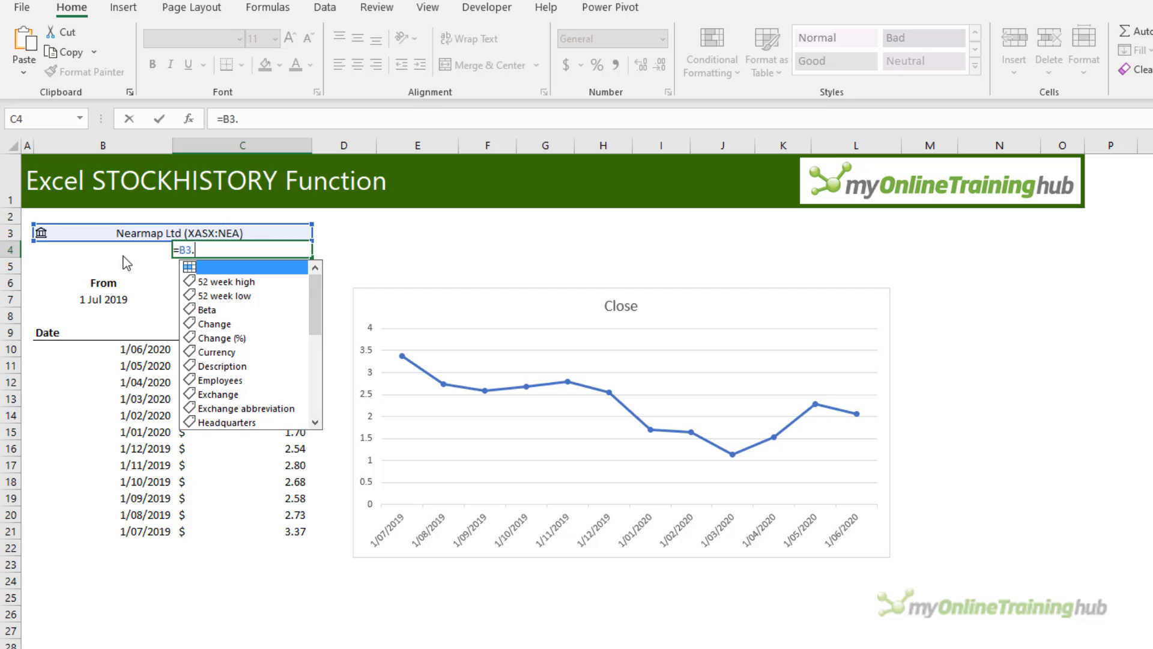
key("Down")
key("Down")
key("Down")
key("Down")
key("Down")
key("Down")
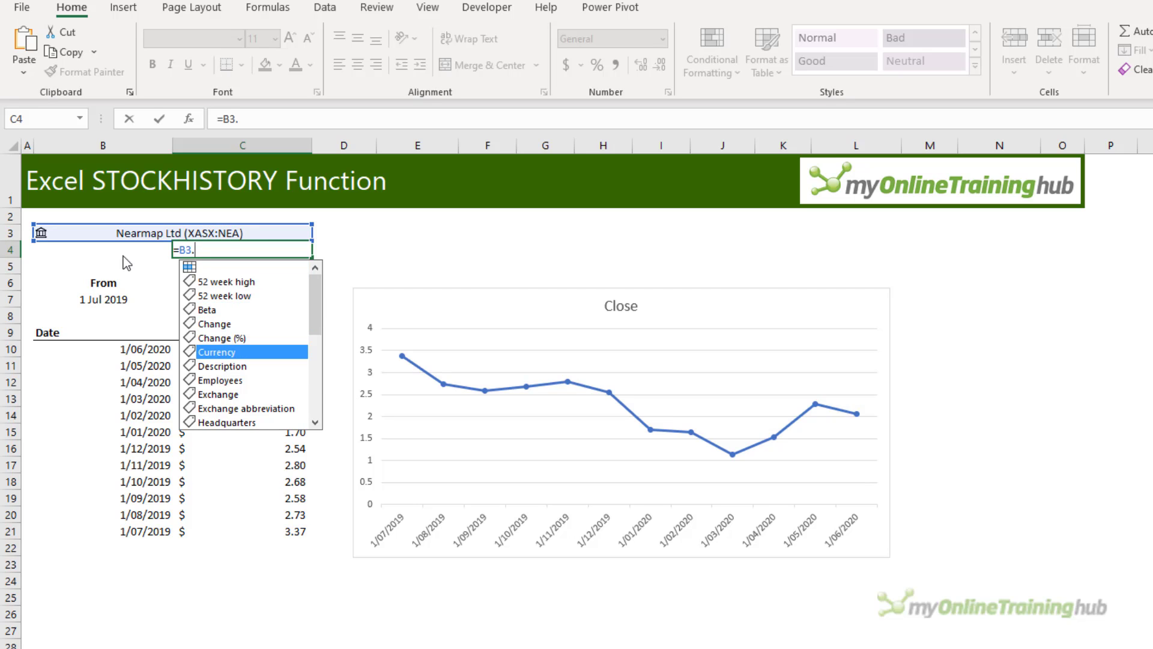
key("Tab")
key("Return")
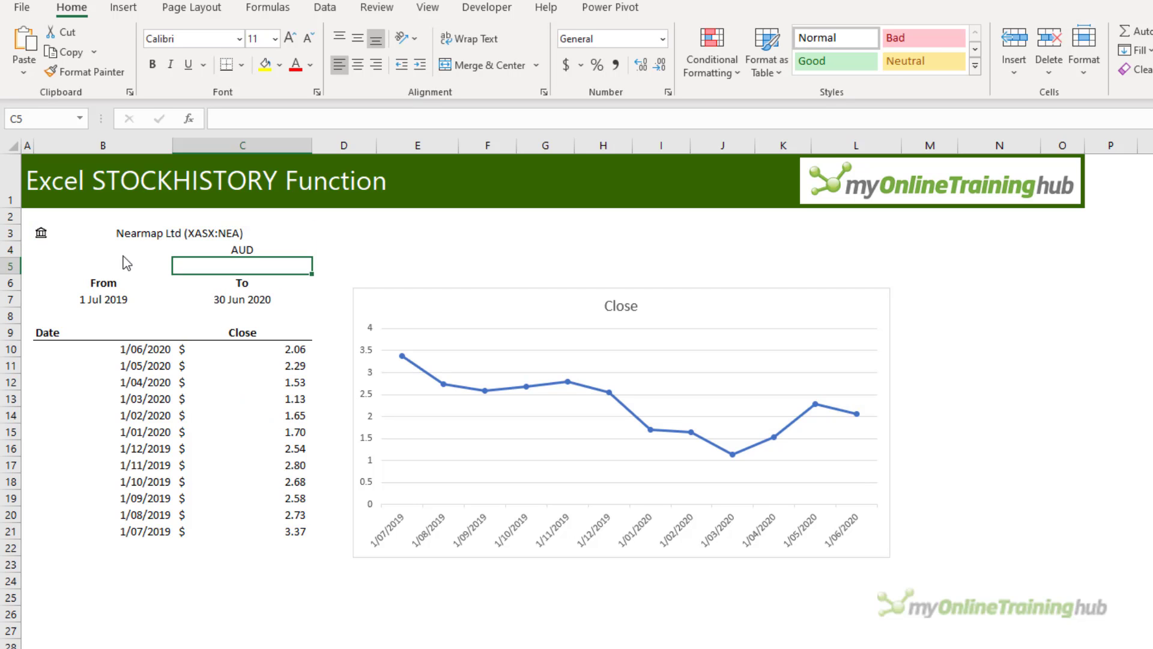
Label the currency value by entering Currency in B4.
key("Up")
key("Left")
type("Currency")
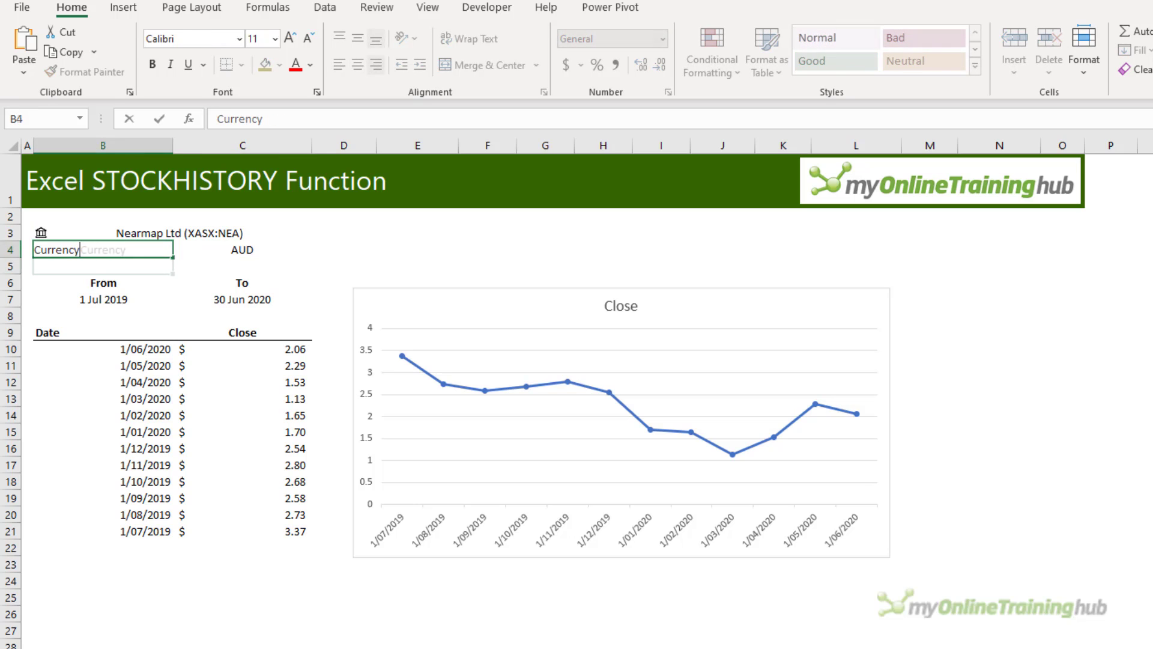
key("Return")
Switch the stock in B3 to Royal Bank of Scotland Group PLC (XLON:RBS).
left_click(168, 234)
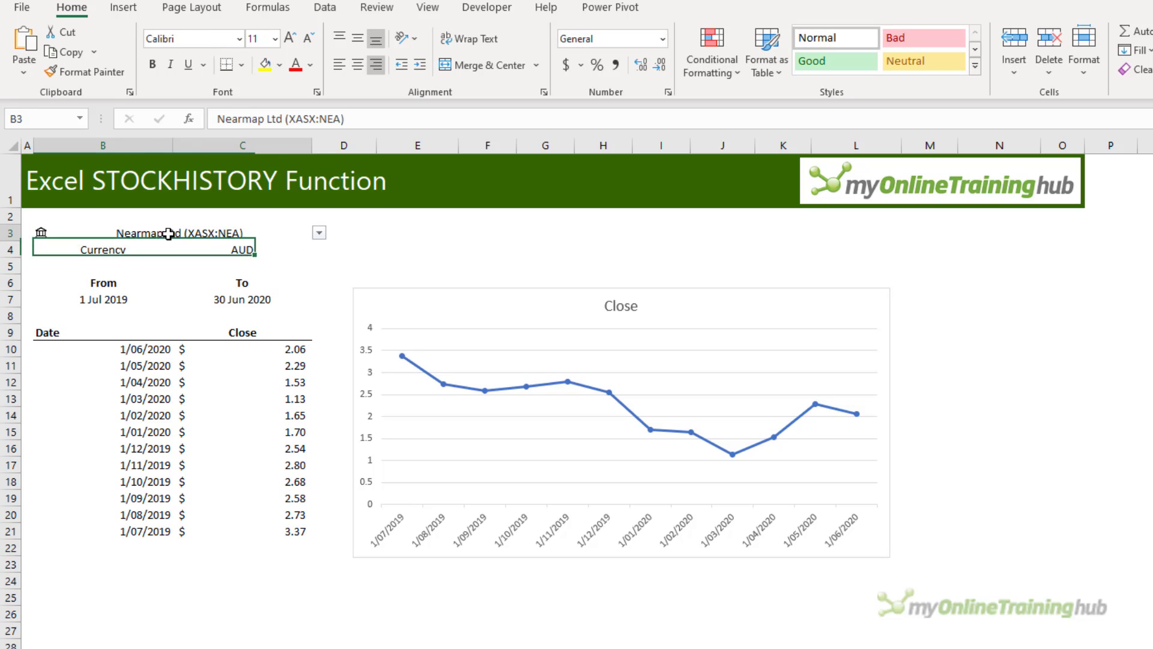
left_click(319, 234)
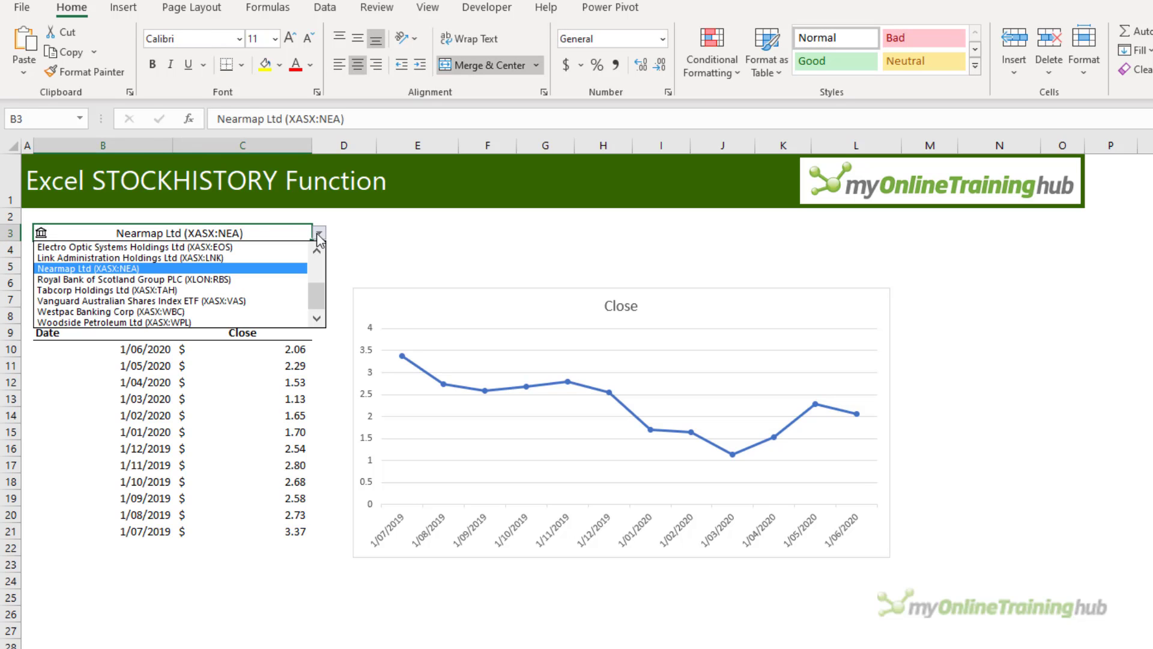
left_click(233, 280)
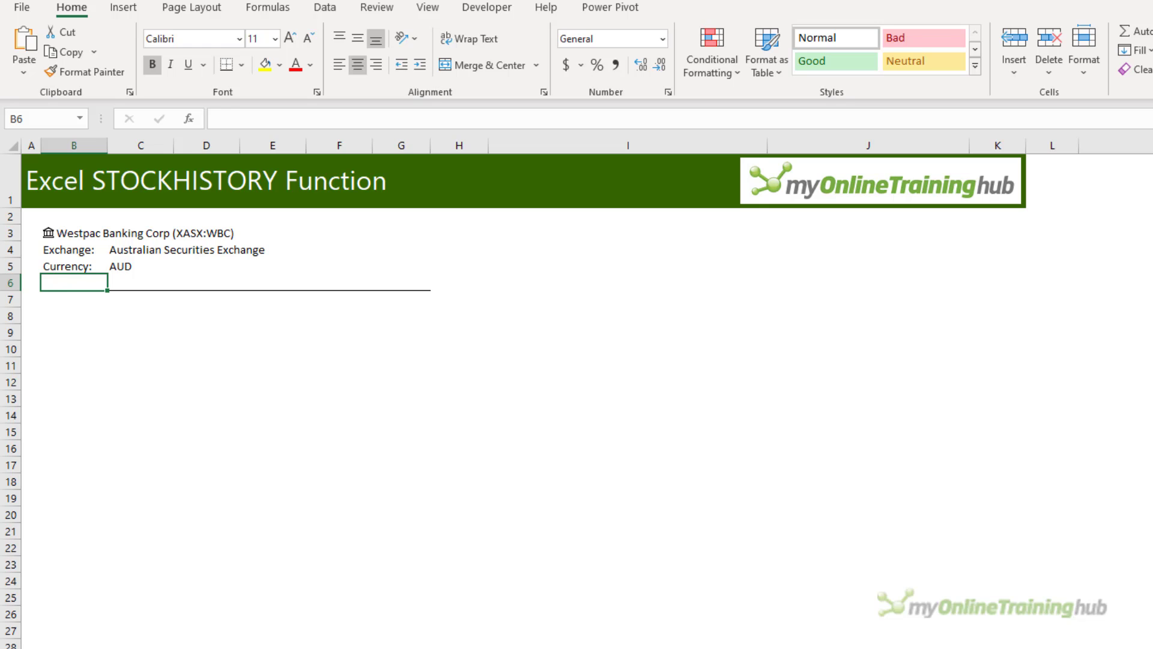
Start a STOCKHISTORY formula in B6 of the Westpac Banking Corp sheet with B3 as the stock argument.
type("=stoc")
key("Tab")
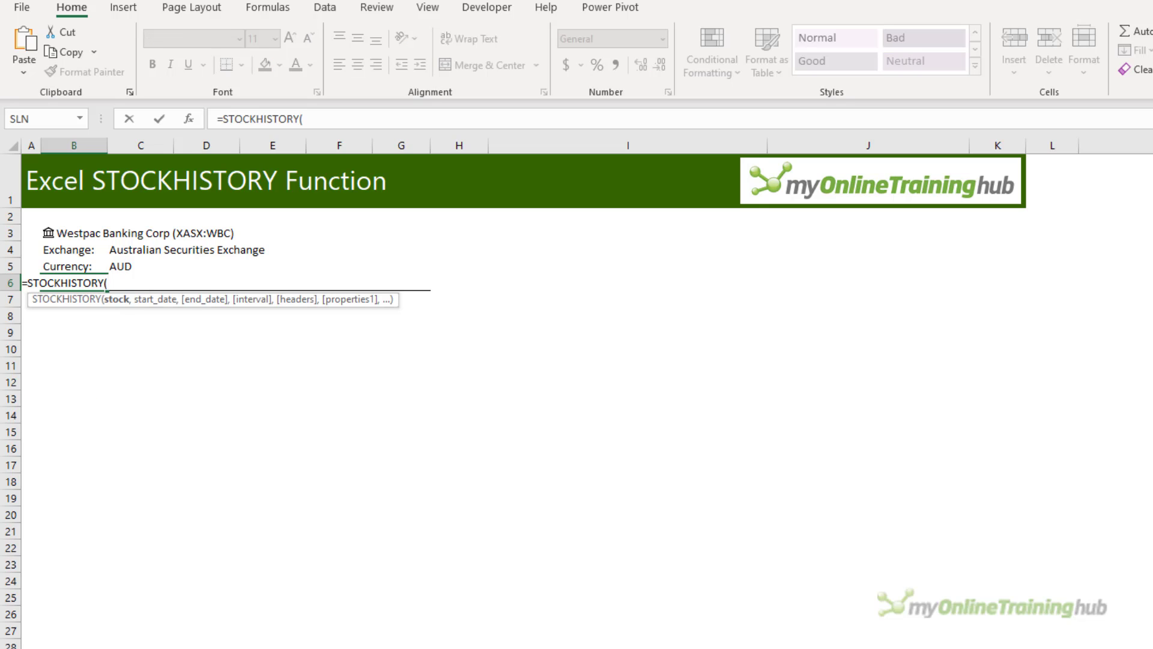
left_click(93, 234)
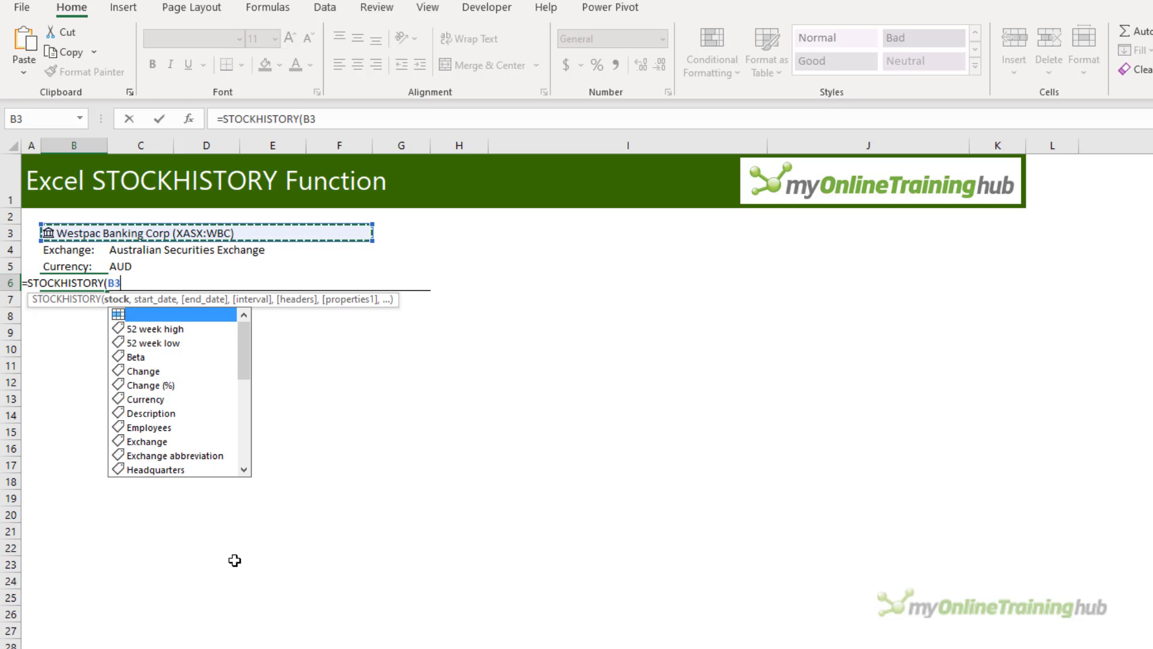
type(",")
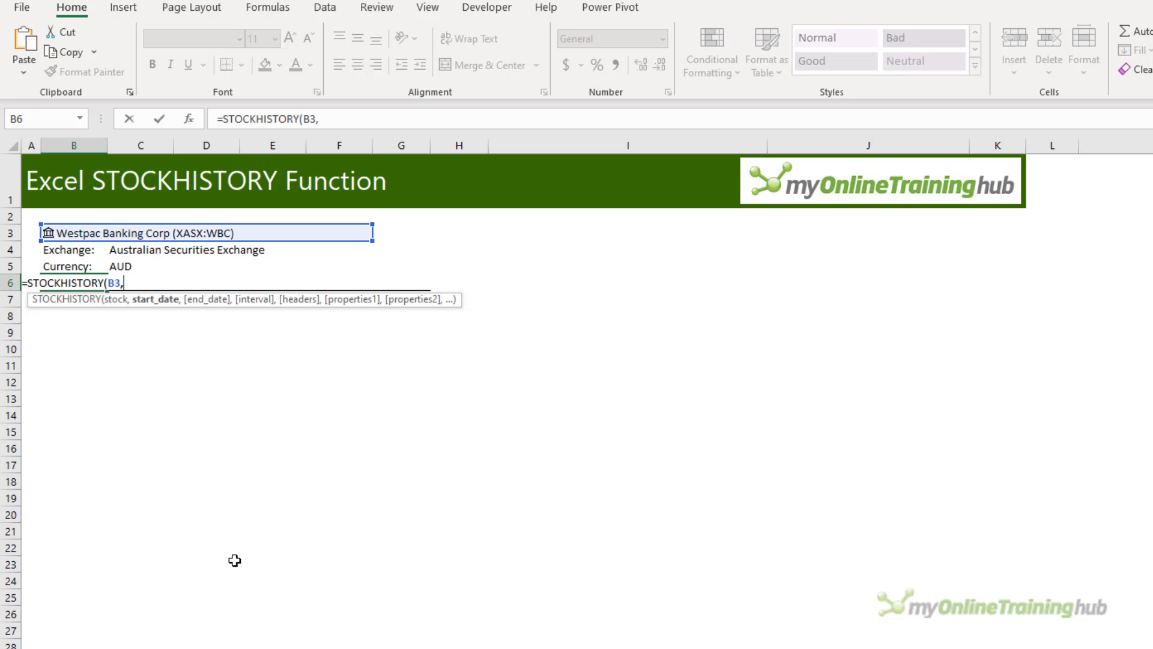
Add EOMONTH(TODAY(),-11) as the start date argument of the STOCKHISTORY formula in B6.
type("eo")
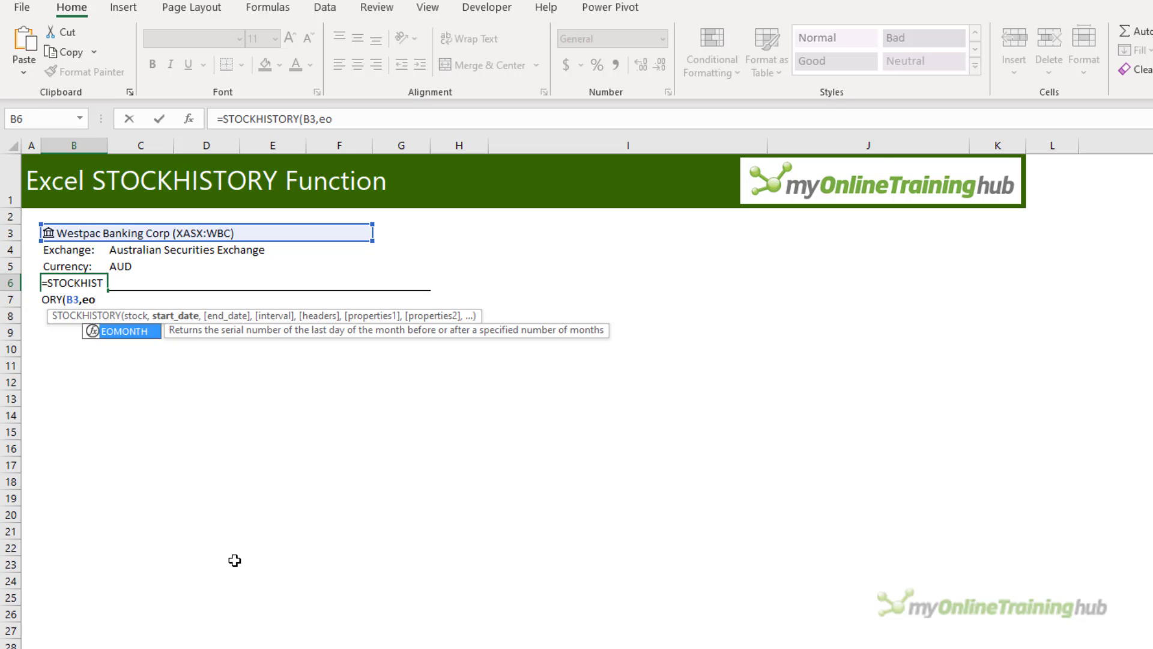
key("Tab")
type("tod")
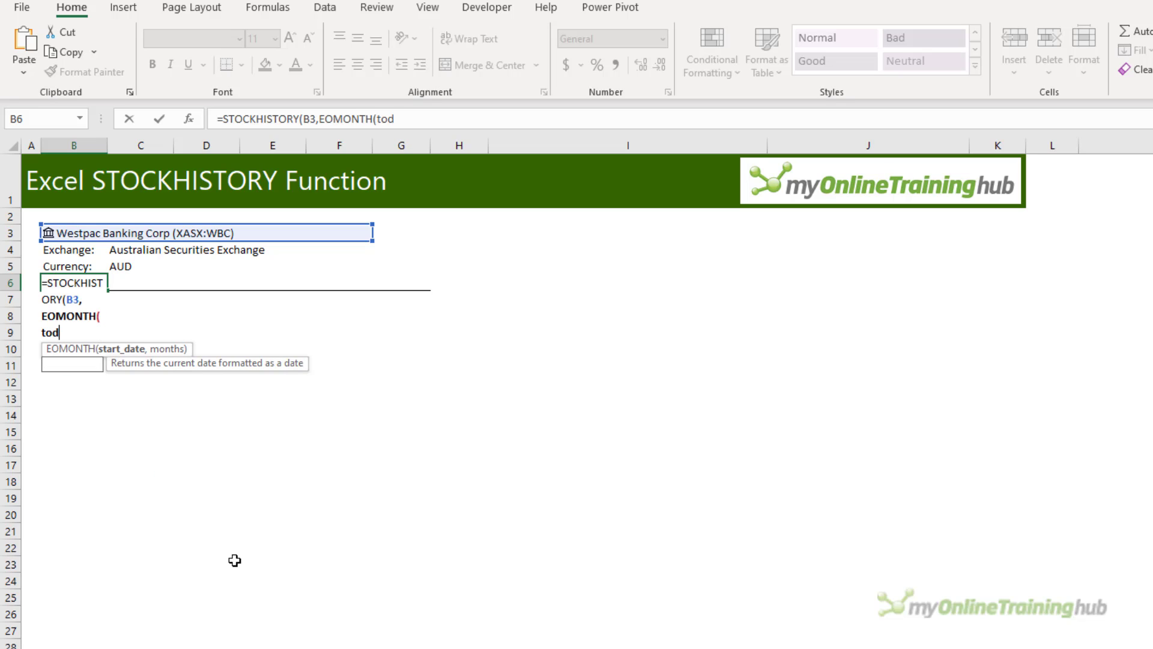
key("Tab")
type("),-11")
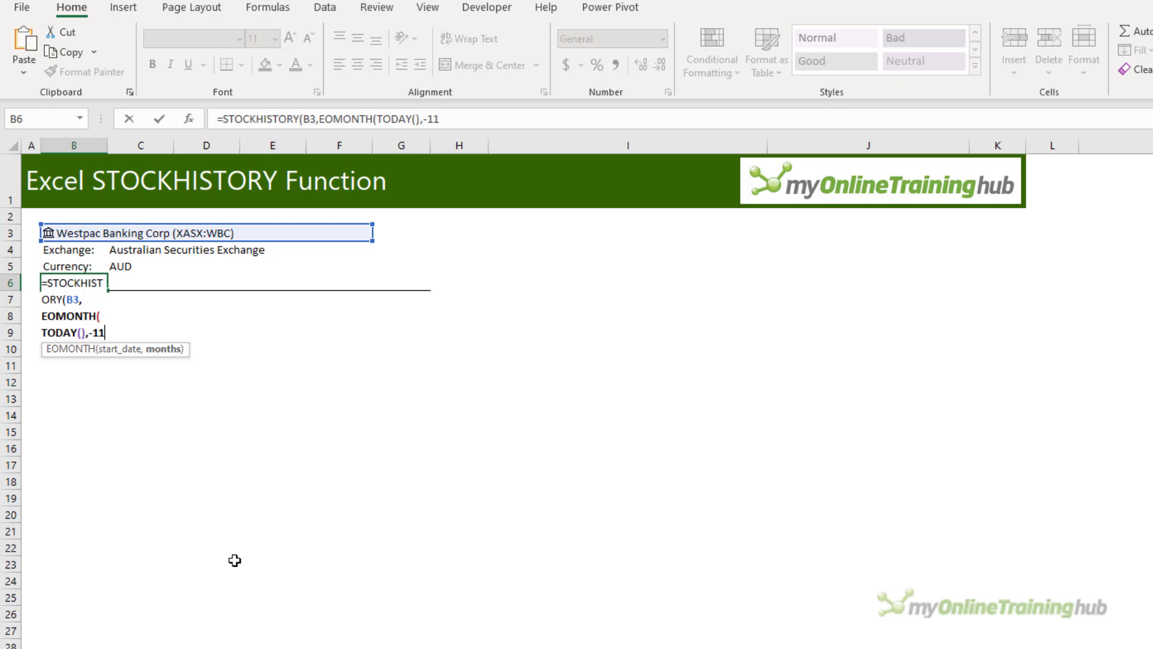
type(")")
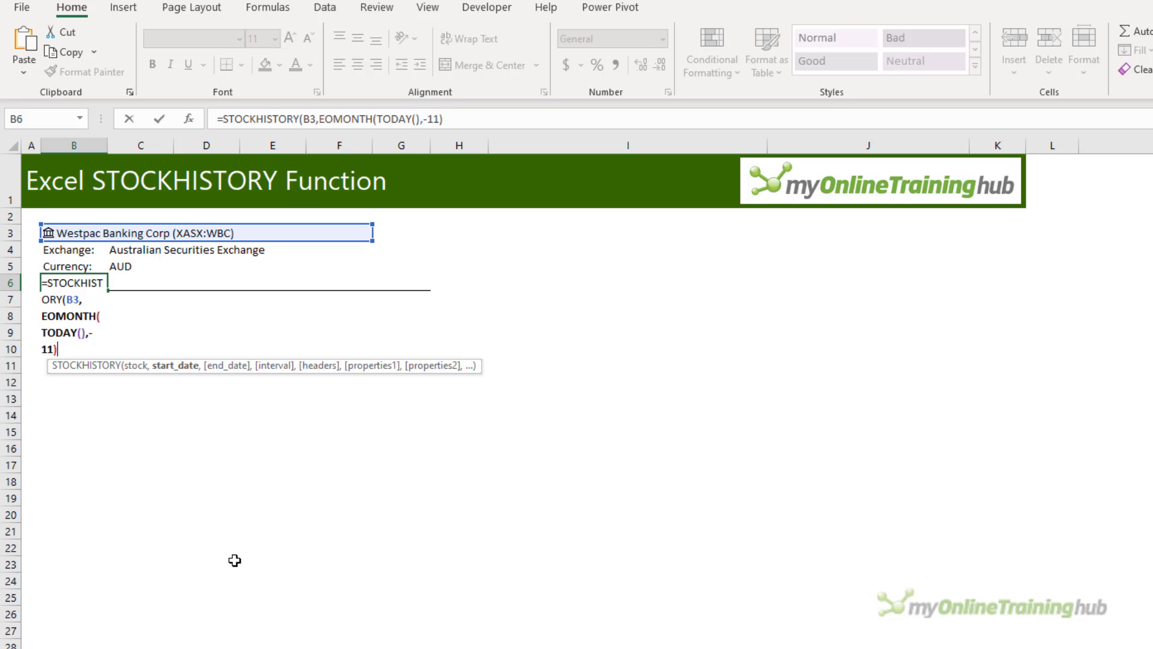
Leave the formula's end date empty, set the interval to 2 (Monthly) and the headers argument to 1 (Show header).
type(",")
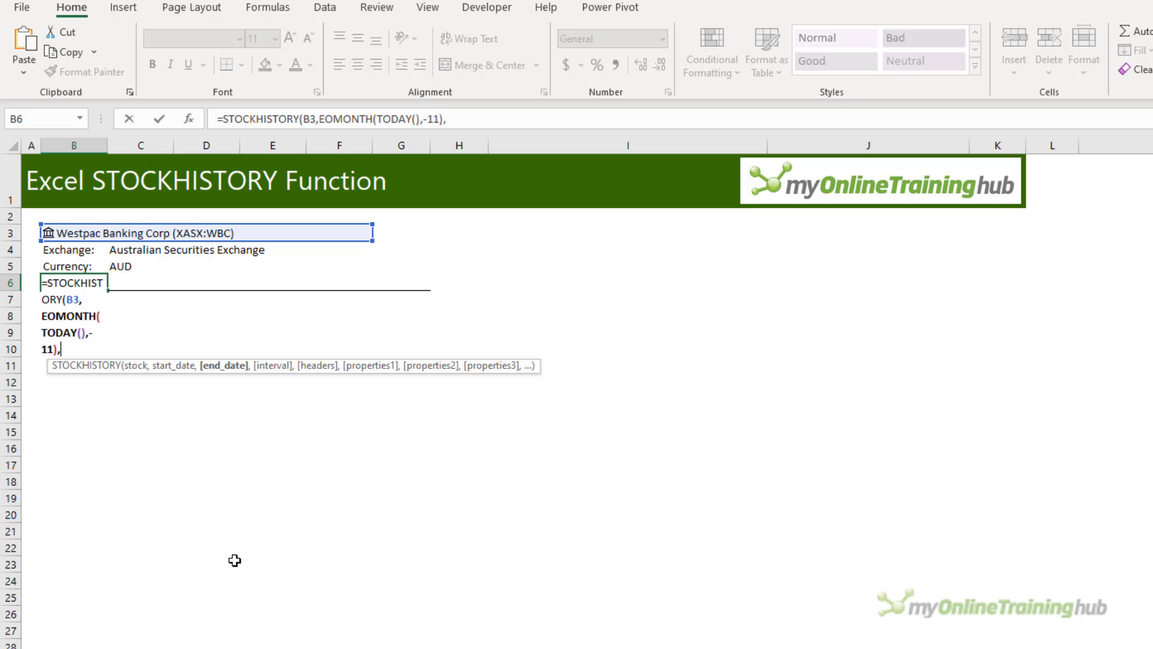
type(",")
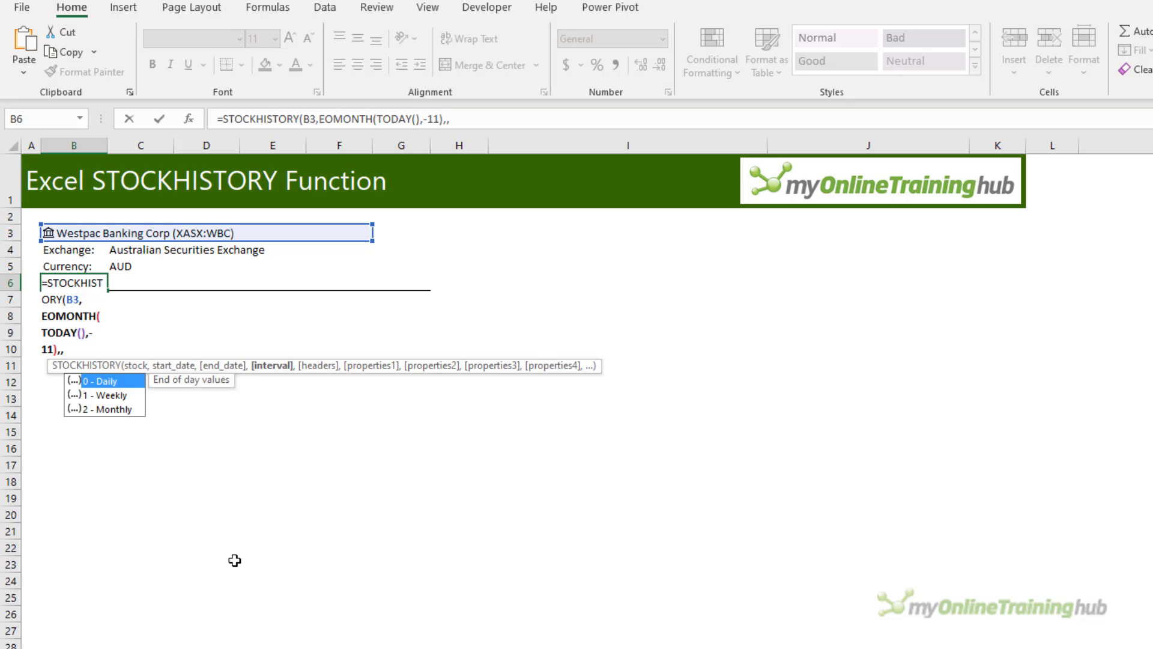
type("2,")
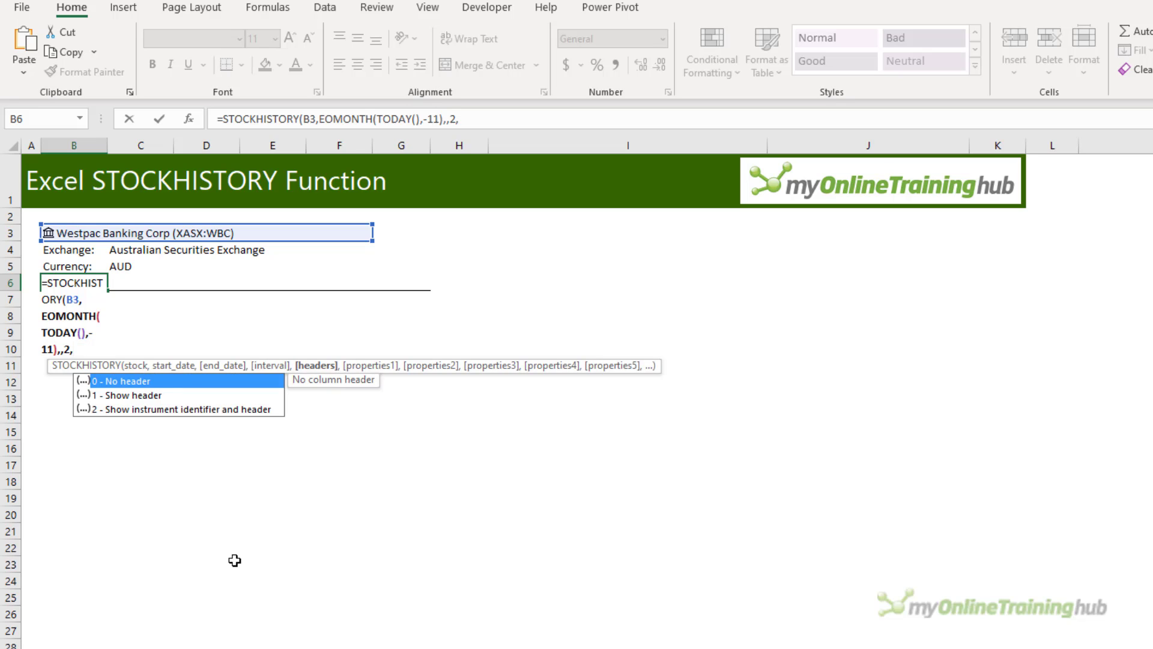
type("1,")
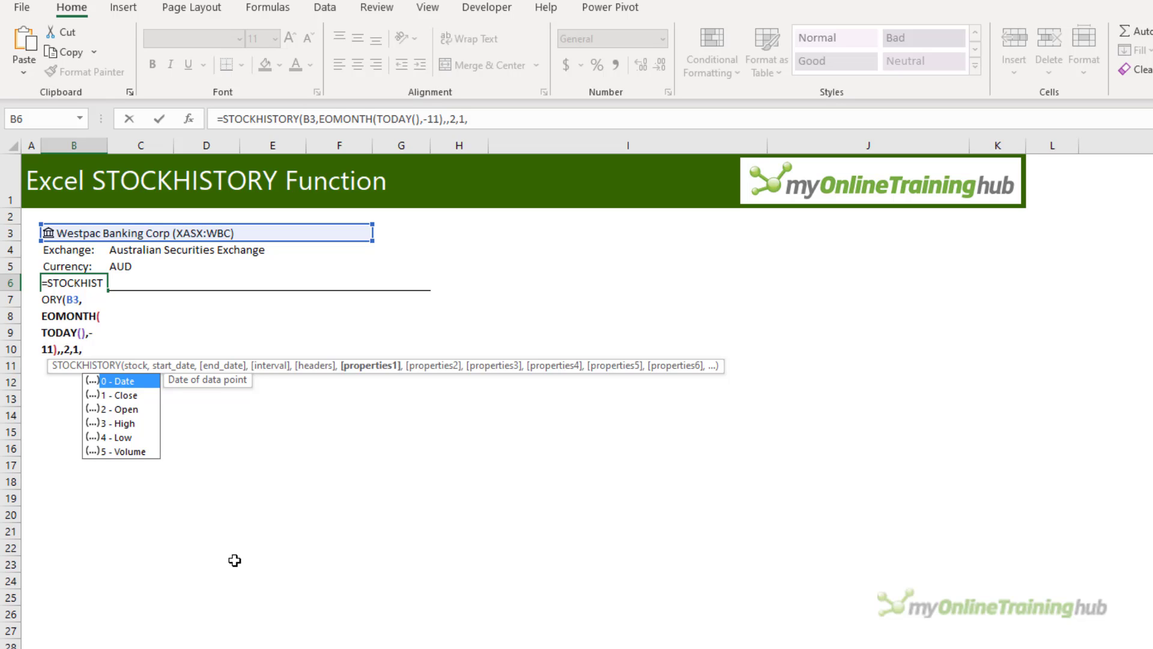
Complete the STOCKHISTORY formula in B6 with properties 0,5,2,3,4,1 for date, volume, open, high, low and close.
type("0,")
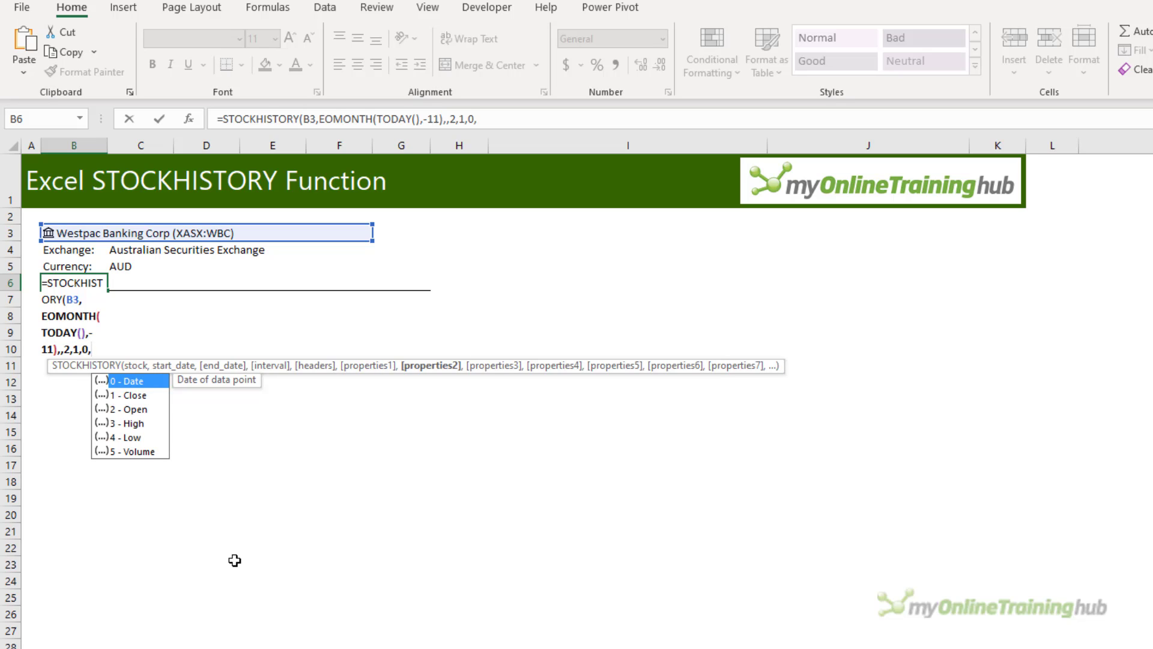
type("5,2")
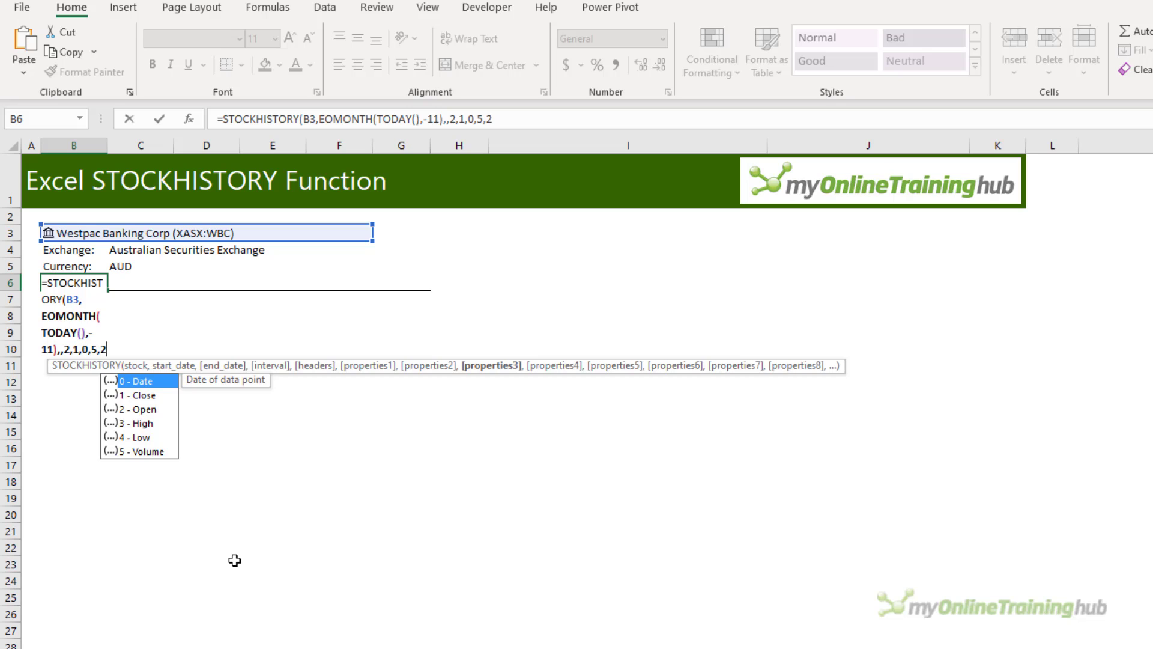
type(",3,4")
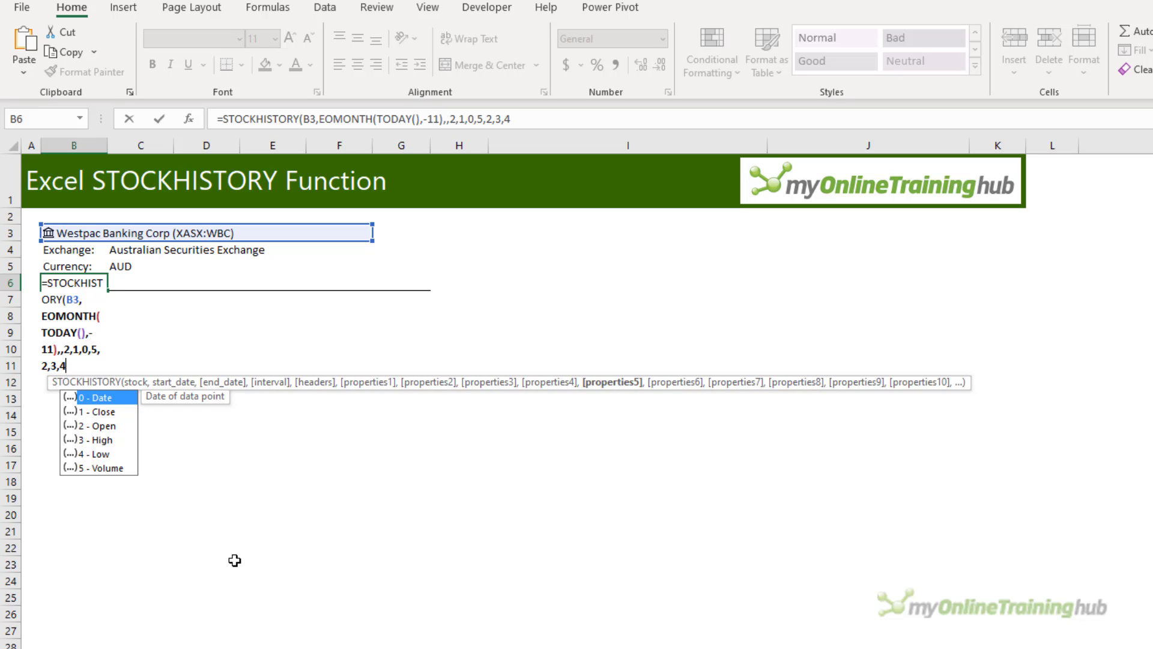
type(",1")
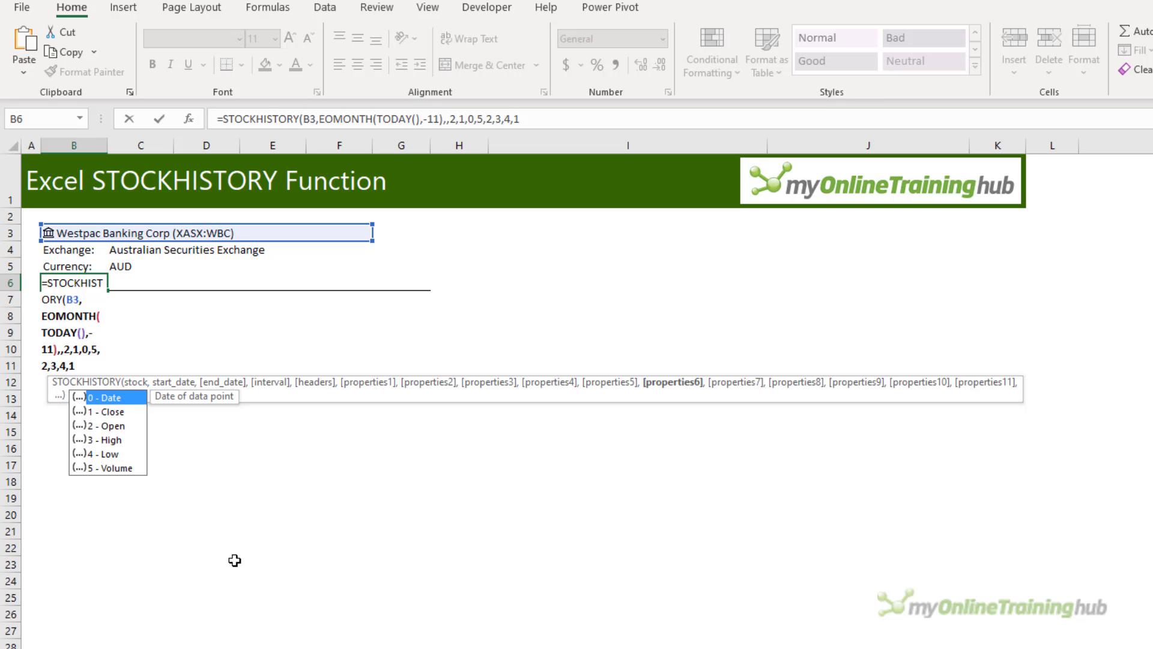
type(")")
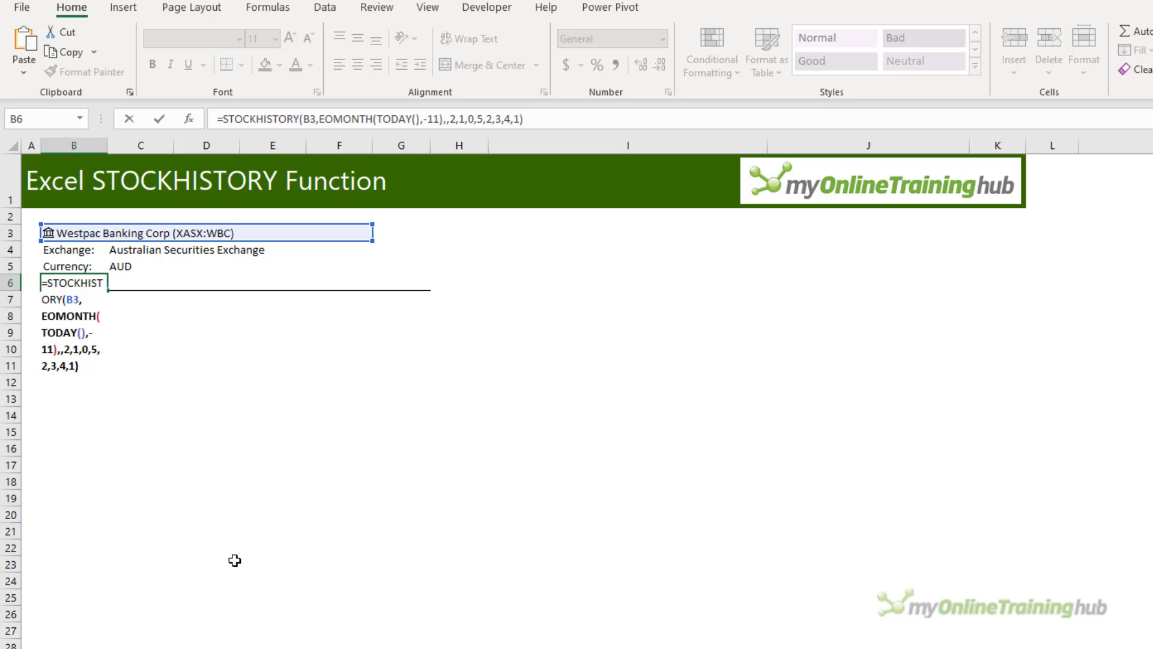
key("Return")
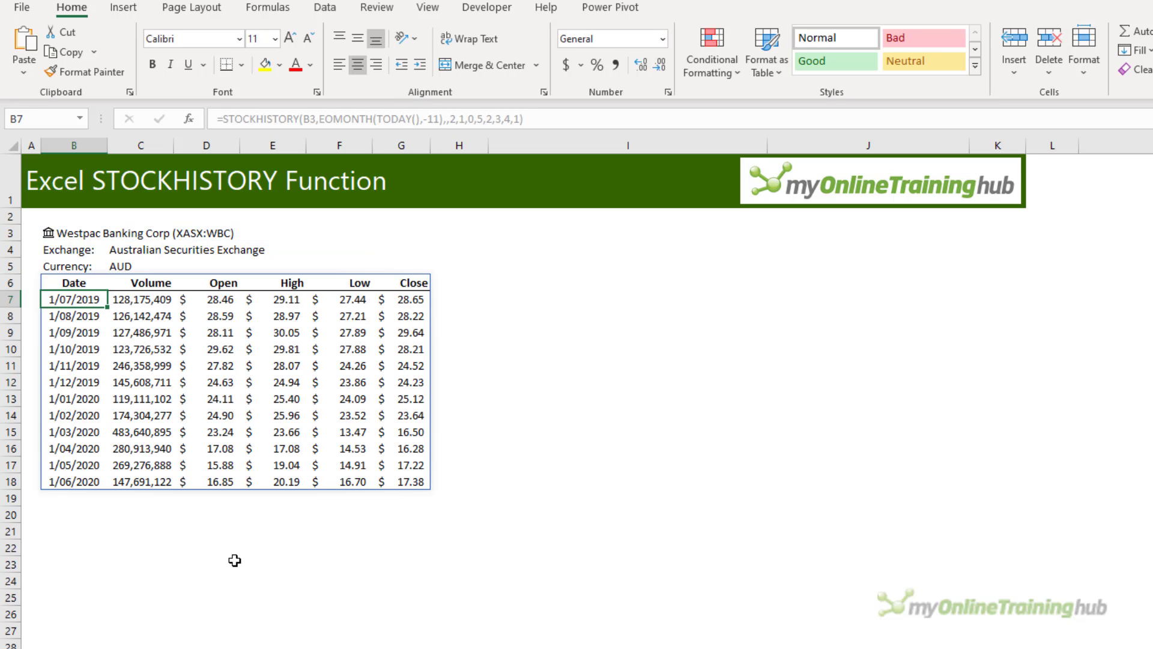
key("Up")
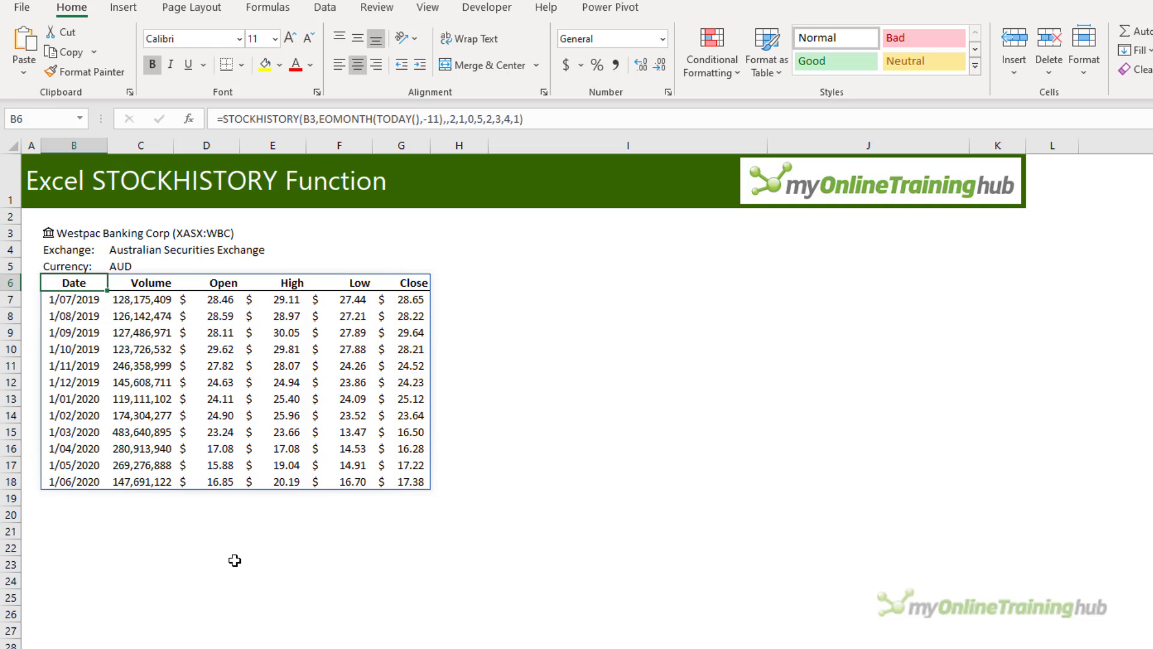
Insert a Volume-Open-High-Low-Close stock chart from the stock history data, enlarge it and place it beside the table.
left_click(123, 9)
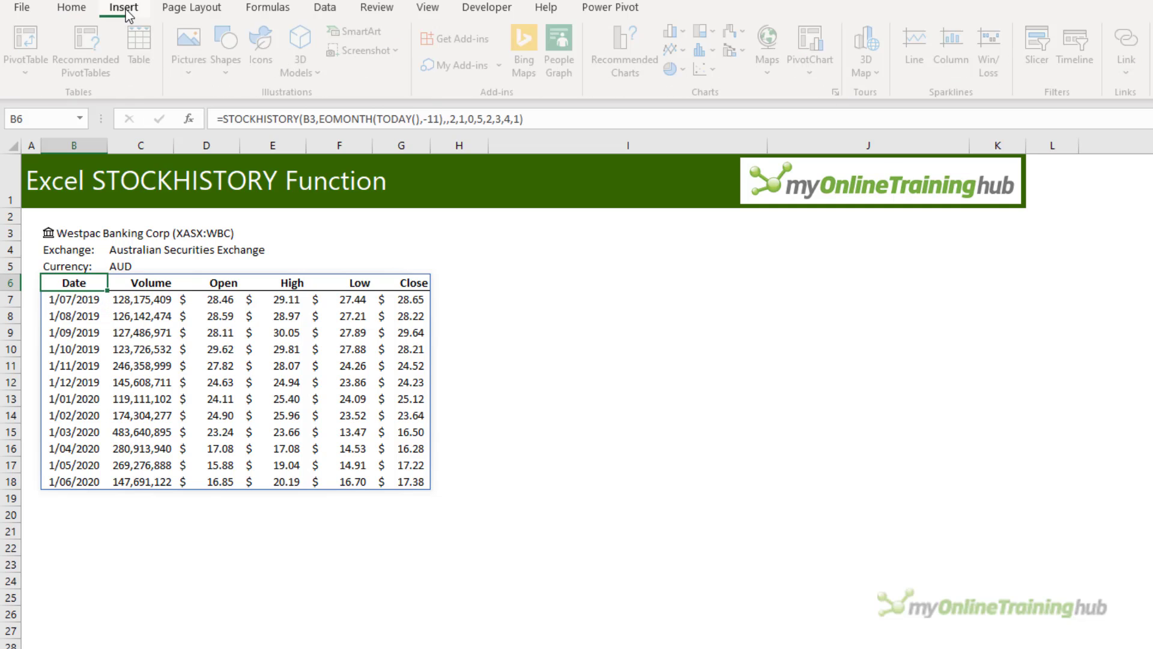
left_click(743, 41)
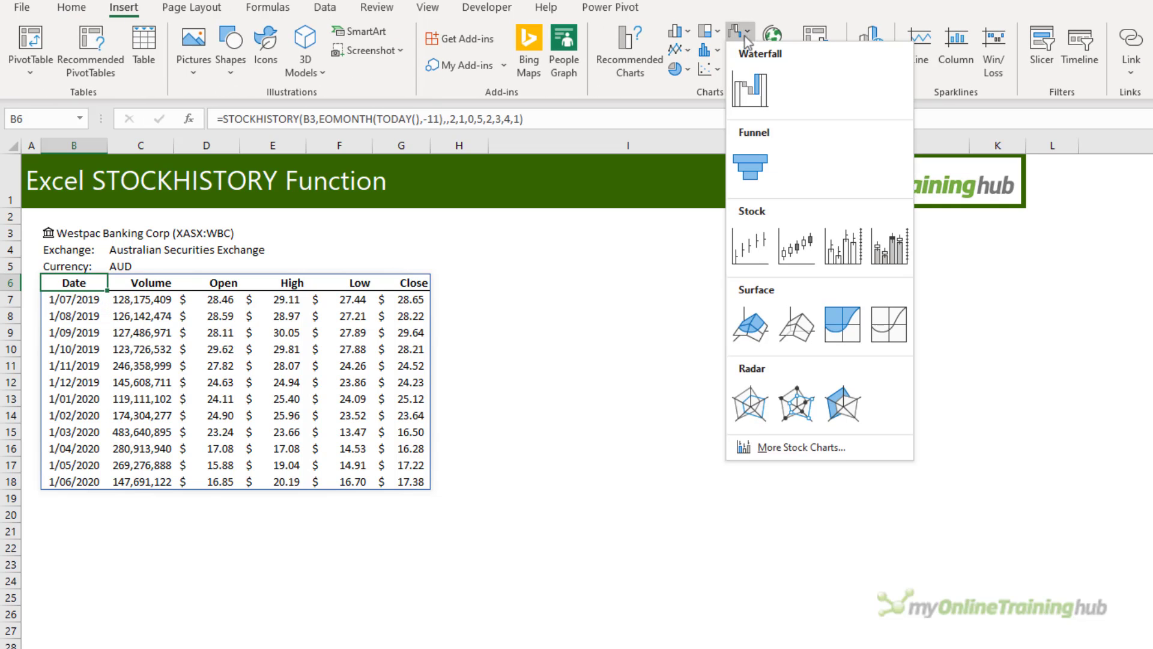
left_click(883, 255)
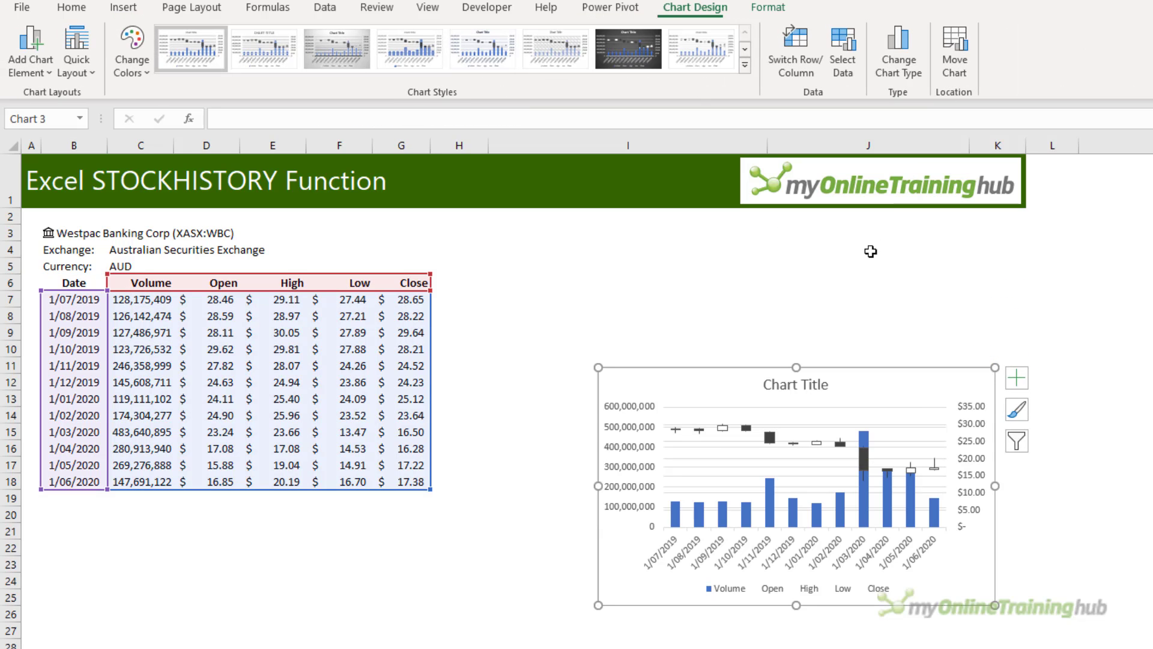
left_click_drag(599, 367, 458, 264)
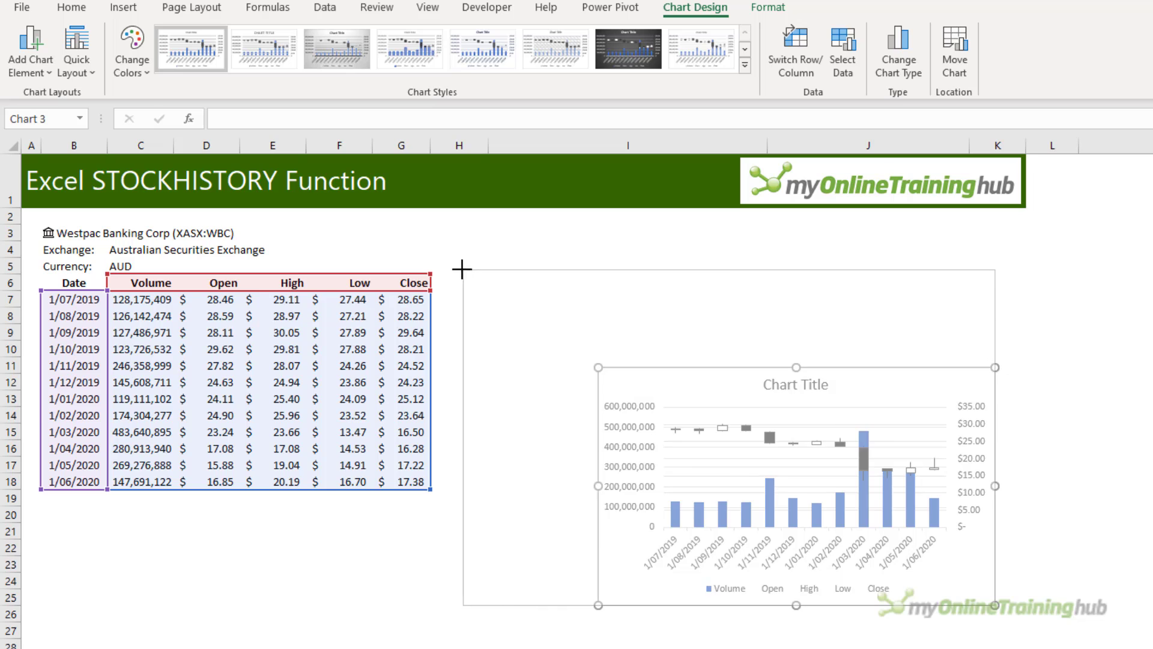
left_click_drag(628, 358, 621, 325)
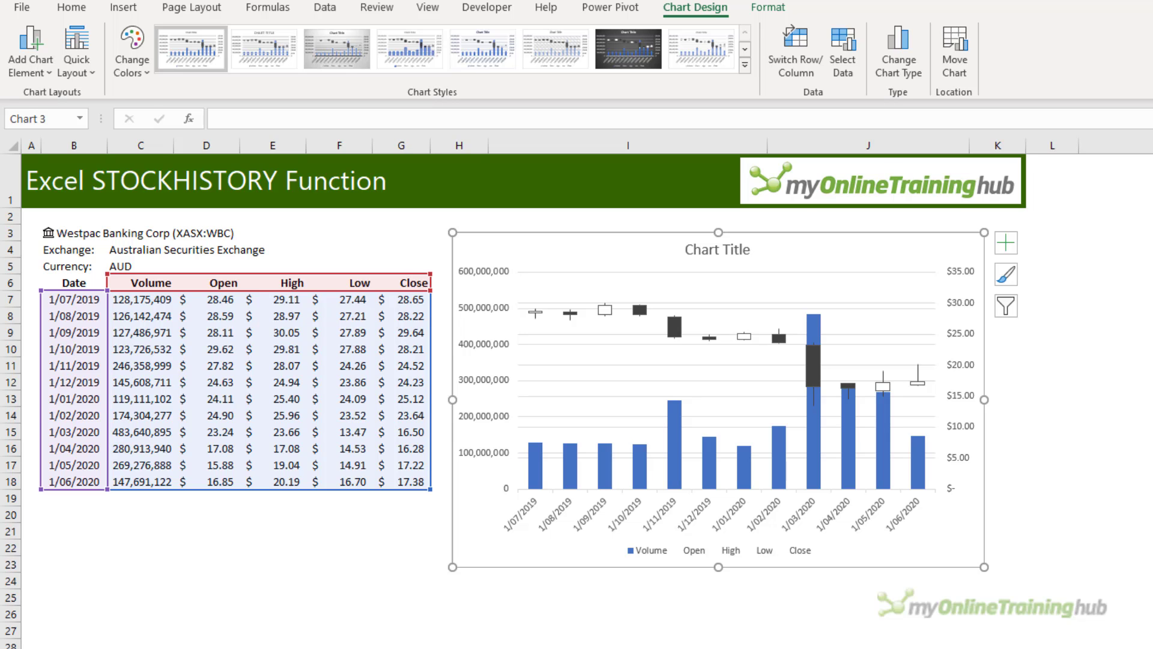
Switch the stock in B3 to Electro Optic Systems Holdings Ltd (XASX:EOS), and pick another stock from the list.
left_click(192, 233)
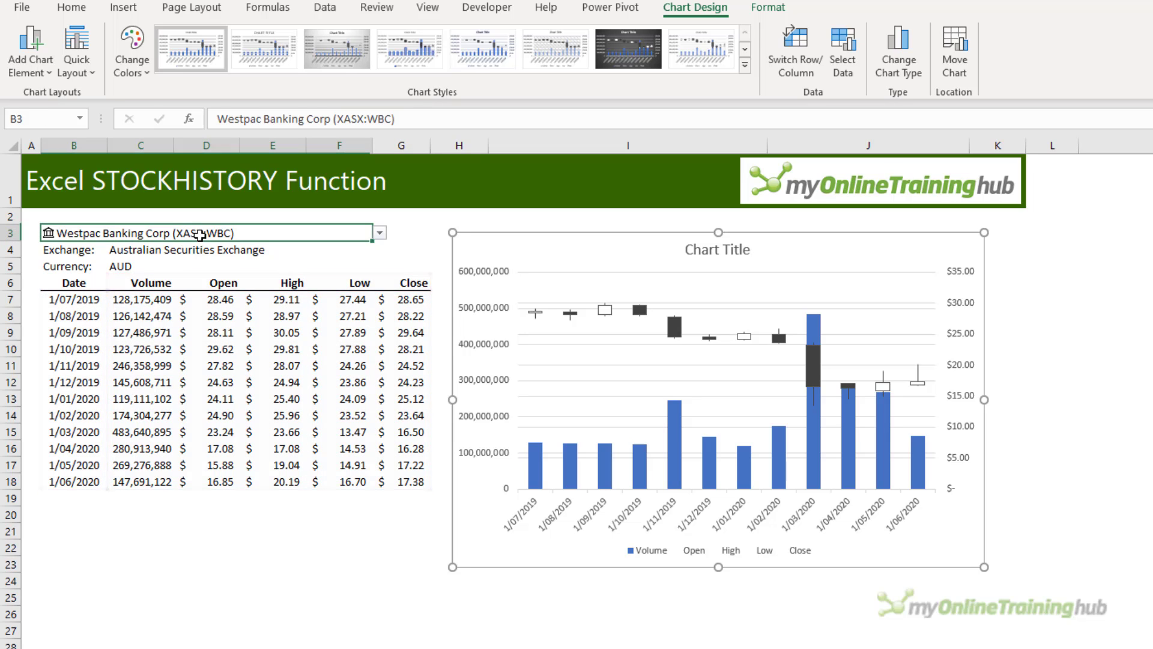
left_click(380, 233)
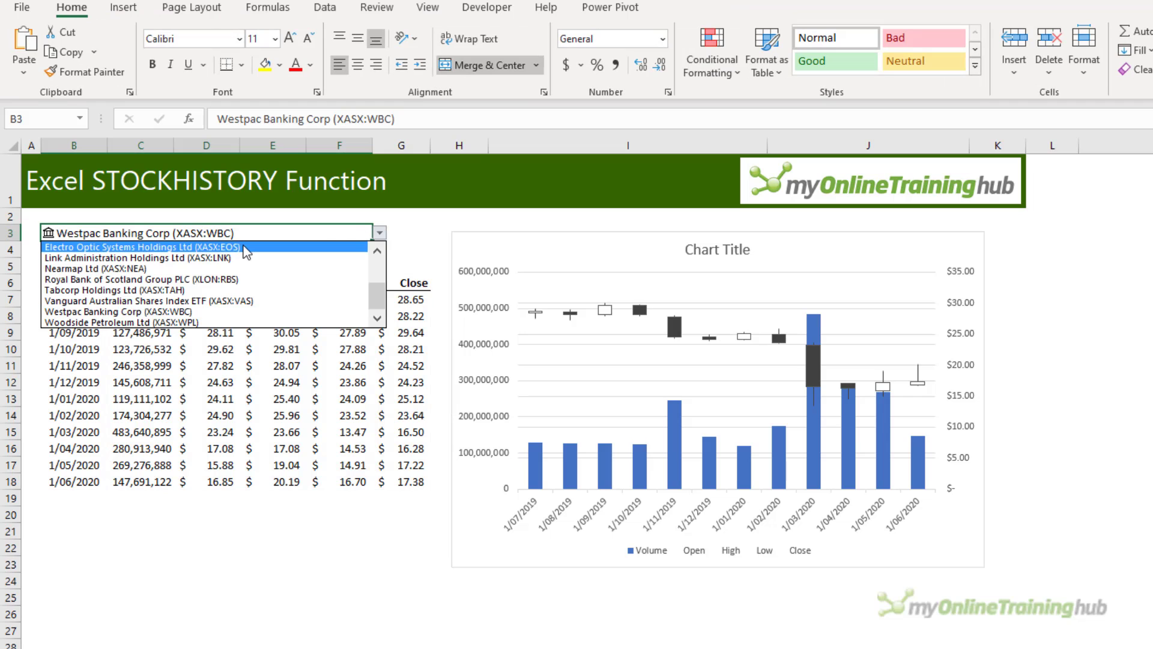
left_click(246, 248)
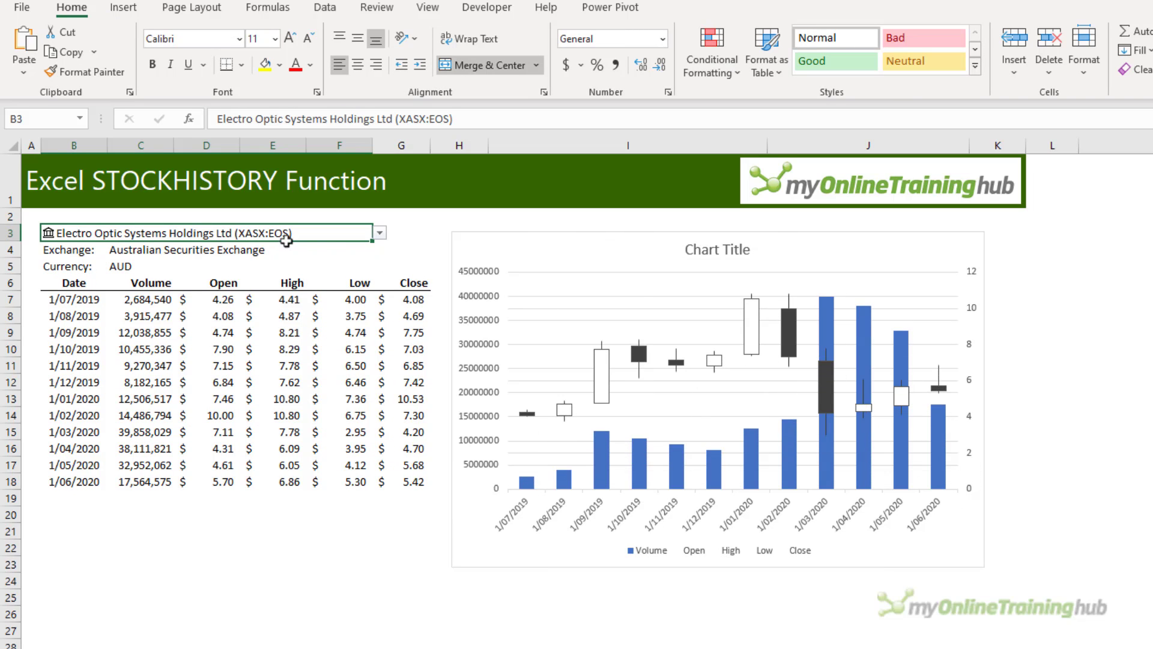
left_click(379, 234)
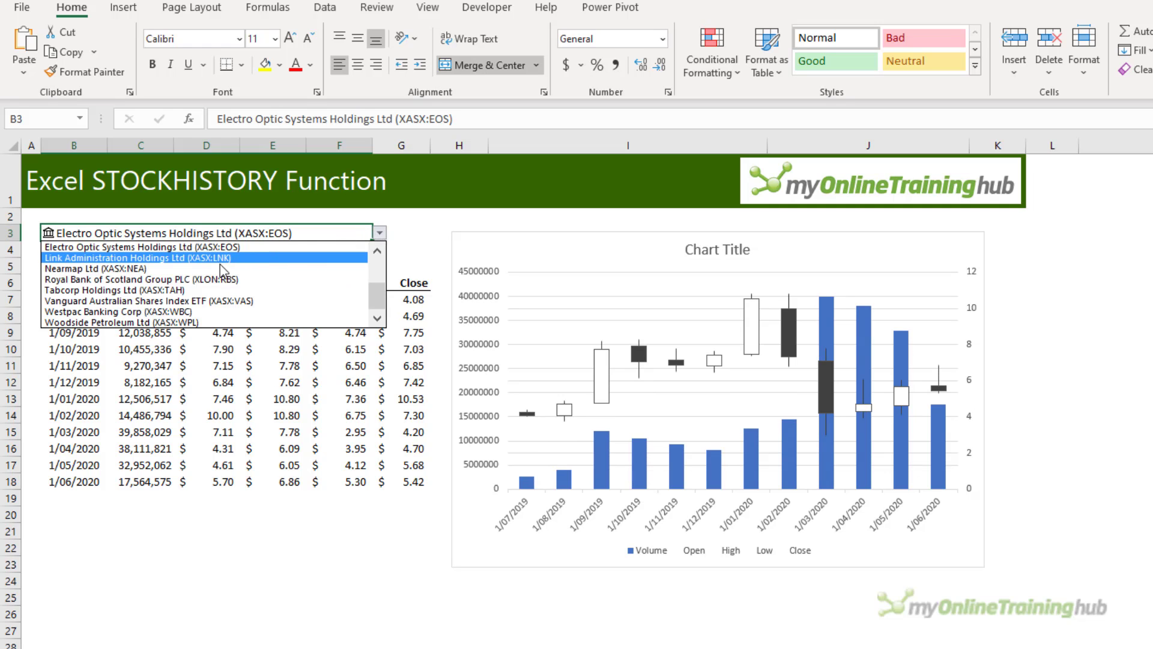
left_click(219, 265)
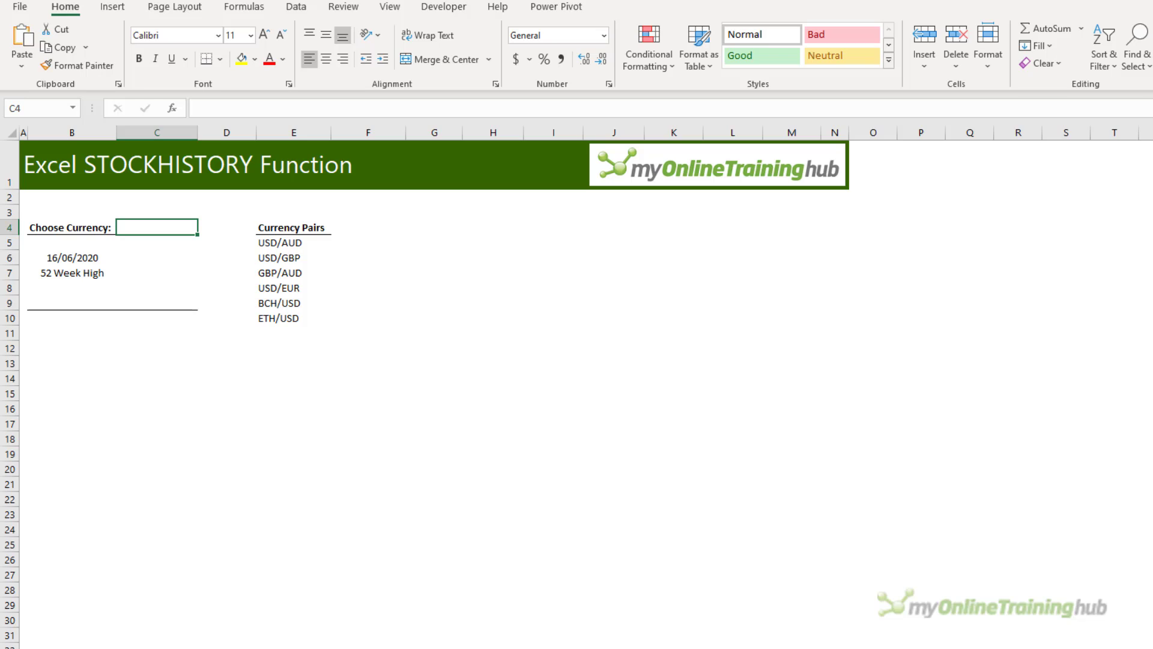
Convert the currency pairs in E5:E10 to the Stocks data type.
left_click_drag(289, 244, 309, 318)
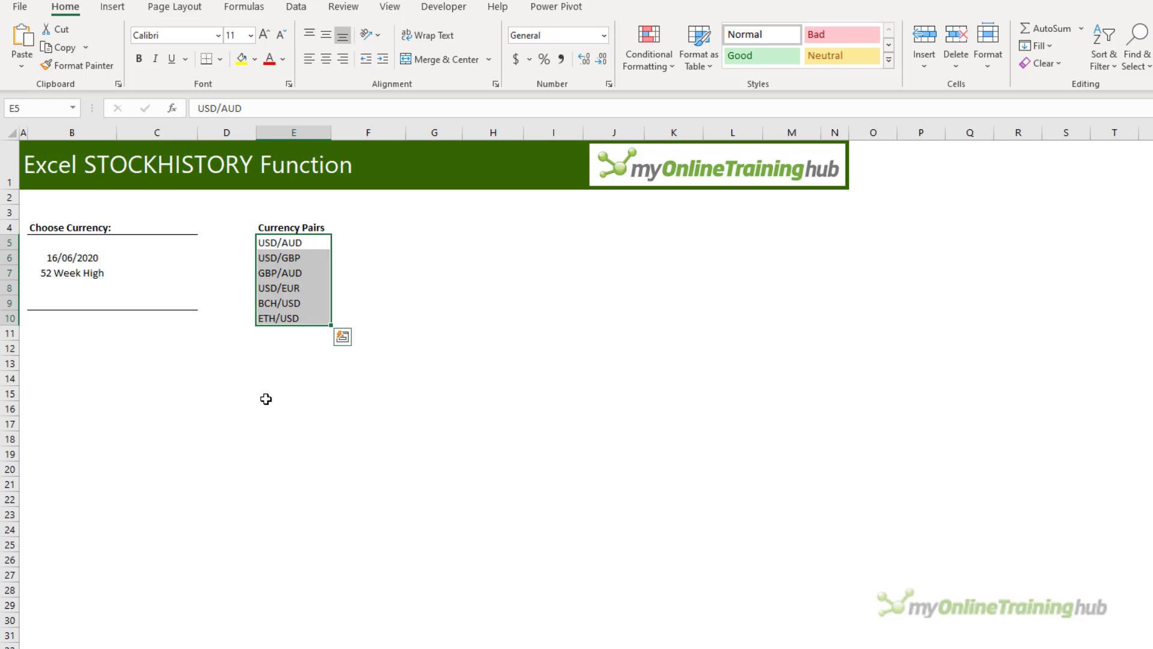
left_click(286, 302)
left_click(290, 319)
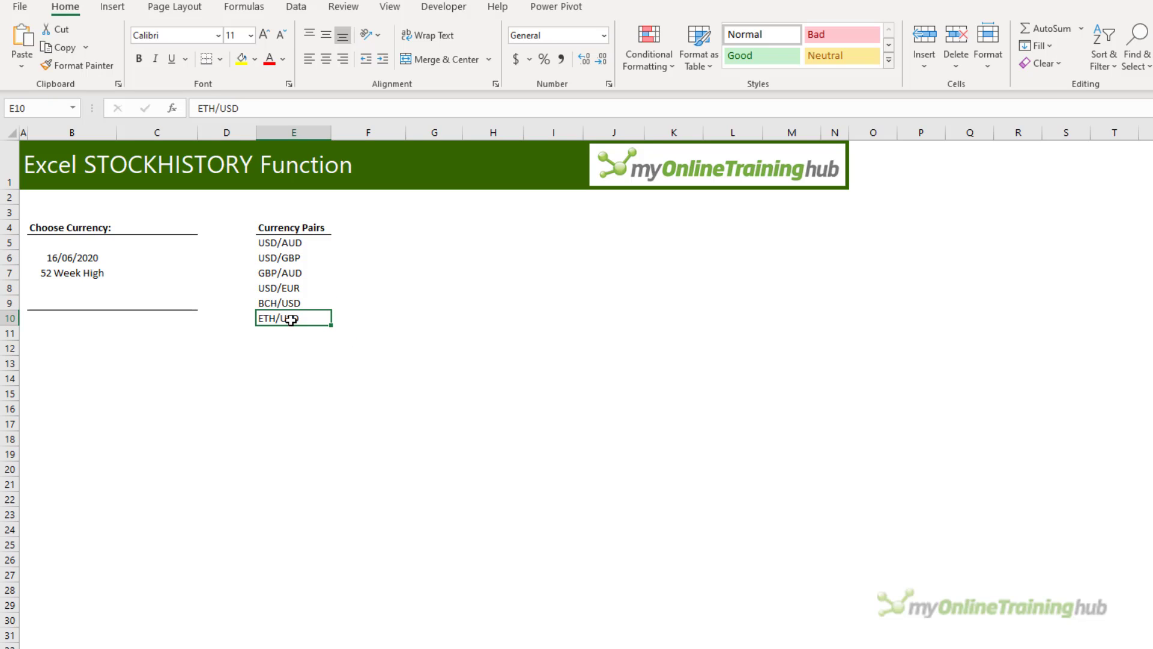
left_click_drag(291, 242, 312, 315)
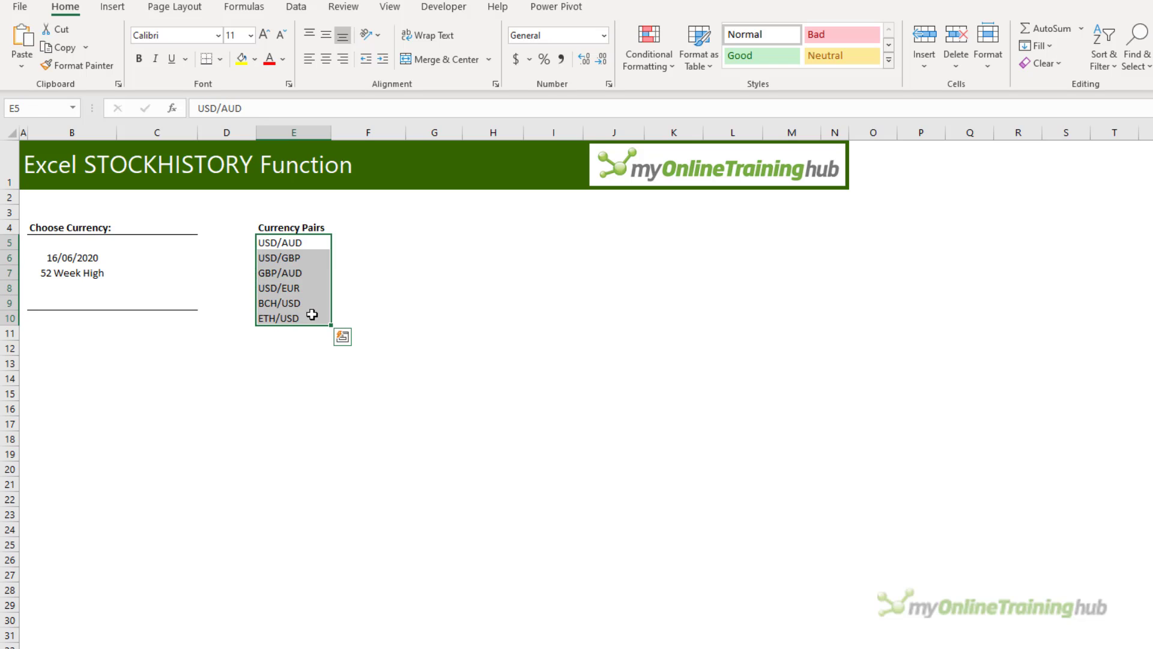
left_click(296, 6)
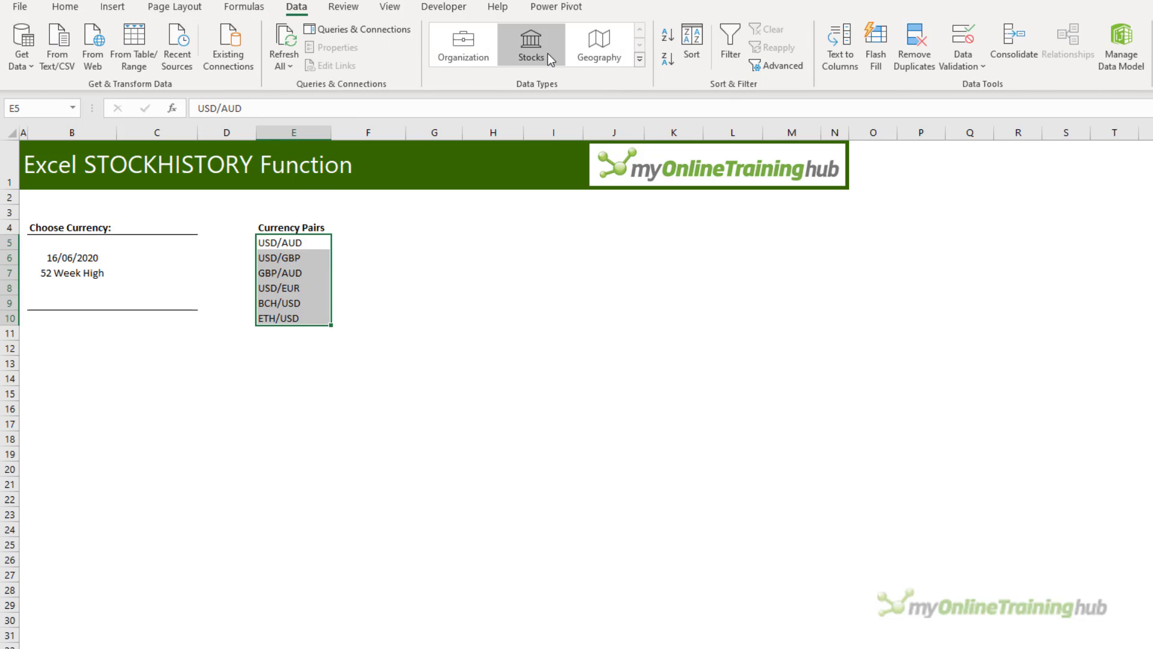
left_click(548, 53)
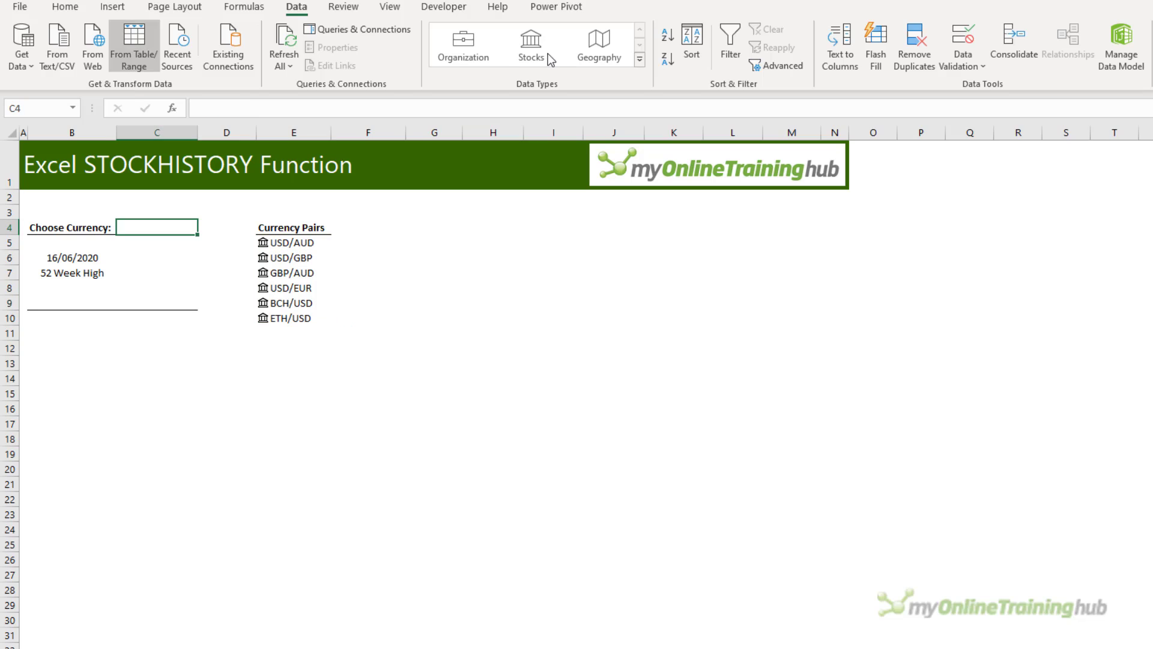
Add a List data validation to C4 with the source =$E$5:$E$10.
left_click(962, 42)
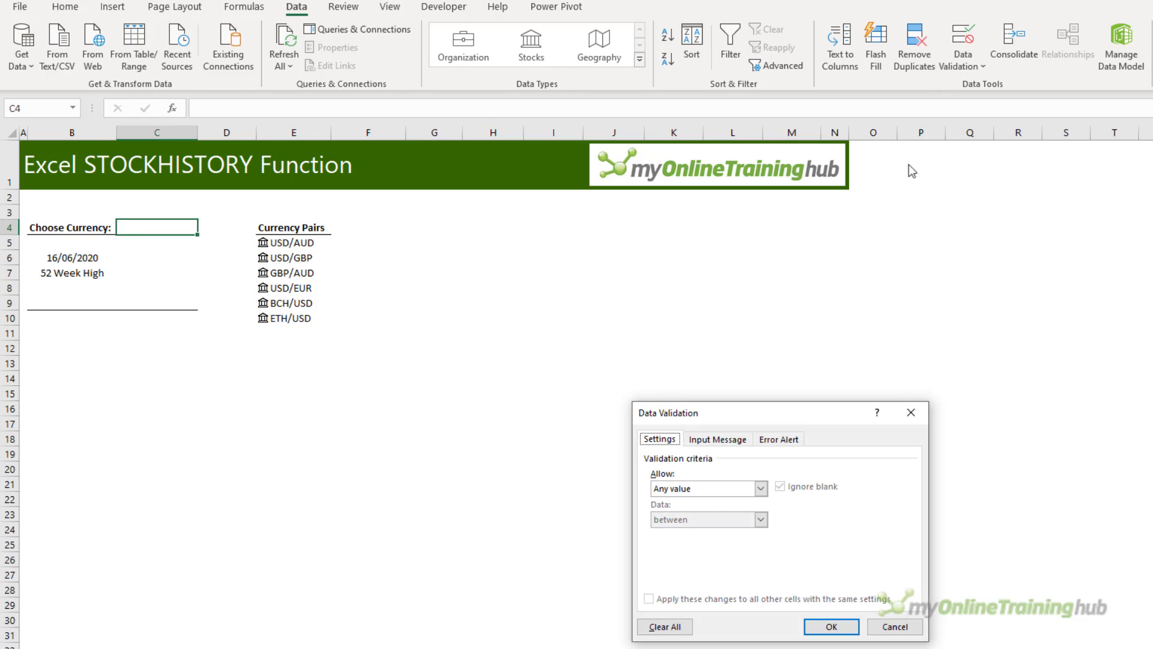
left_click(761, 488)
left_click(691, 531)
left_click(679, 549)
left_click_drag(288, 243, 299, 317)
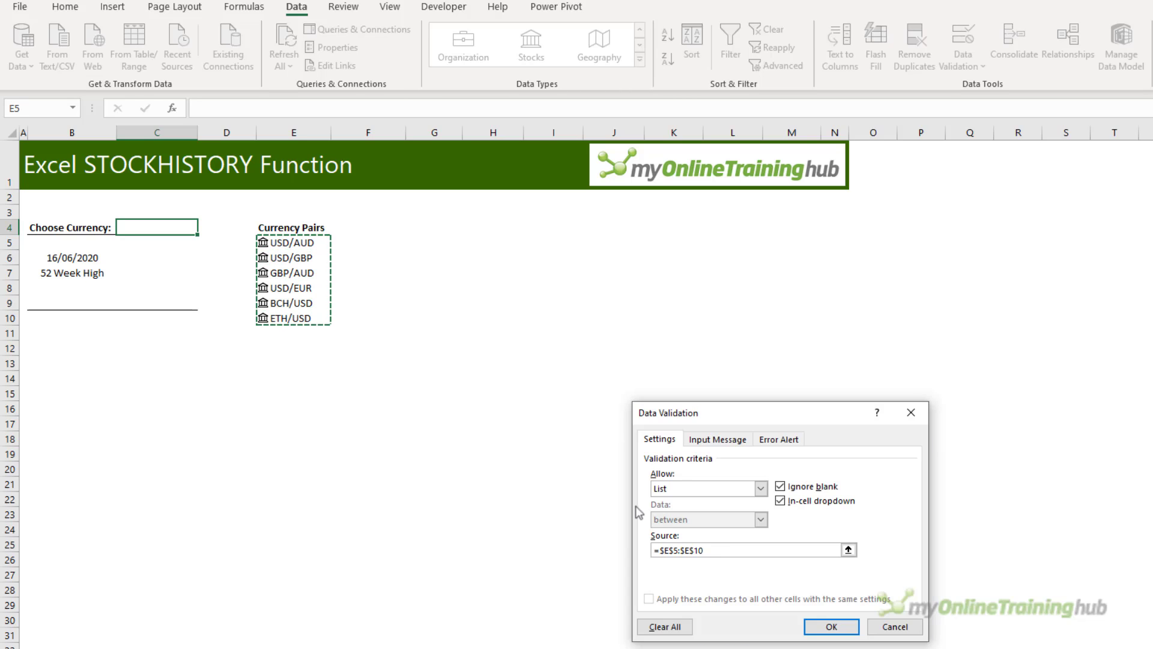
left_click(843, 625)
Choose the USD/GBP currency pair in C4 and select cell B9.
left_click(205, 227)
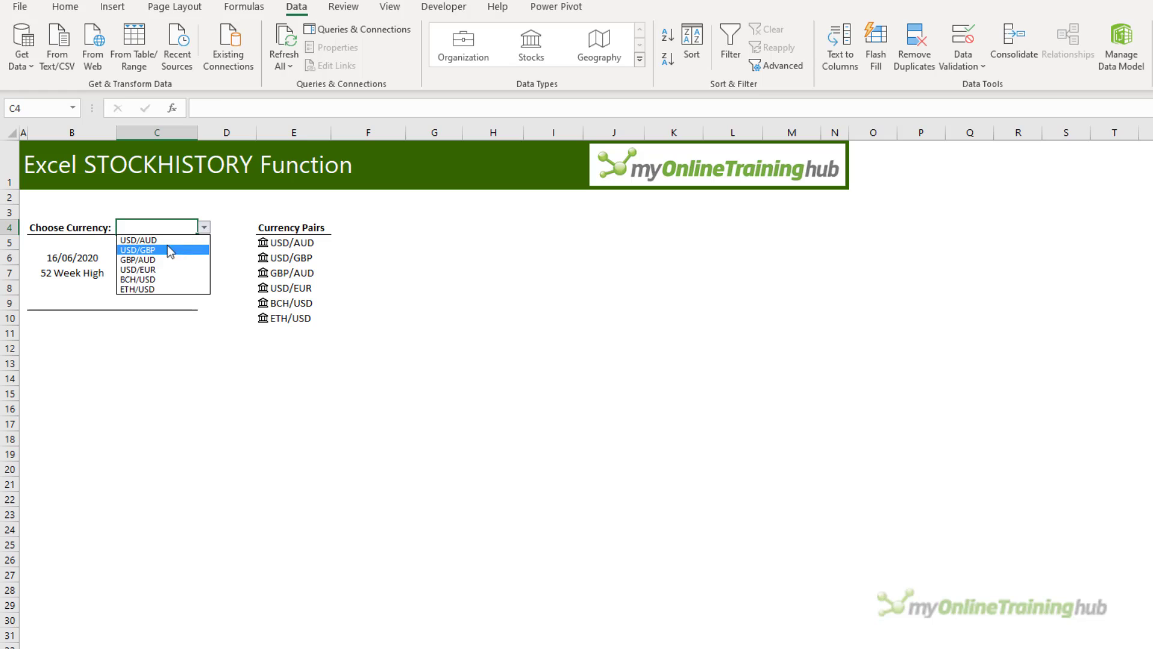
left_click(156, 253)
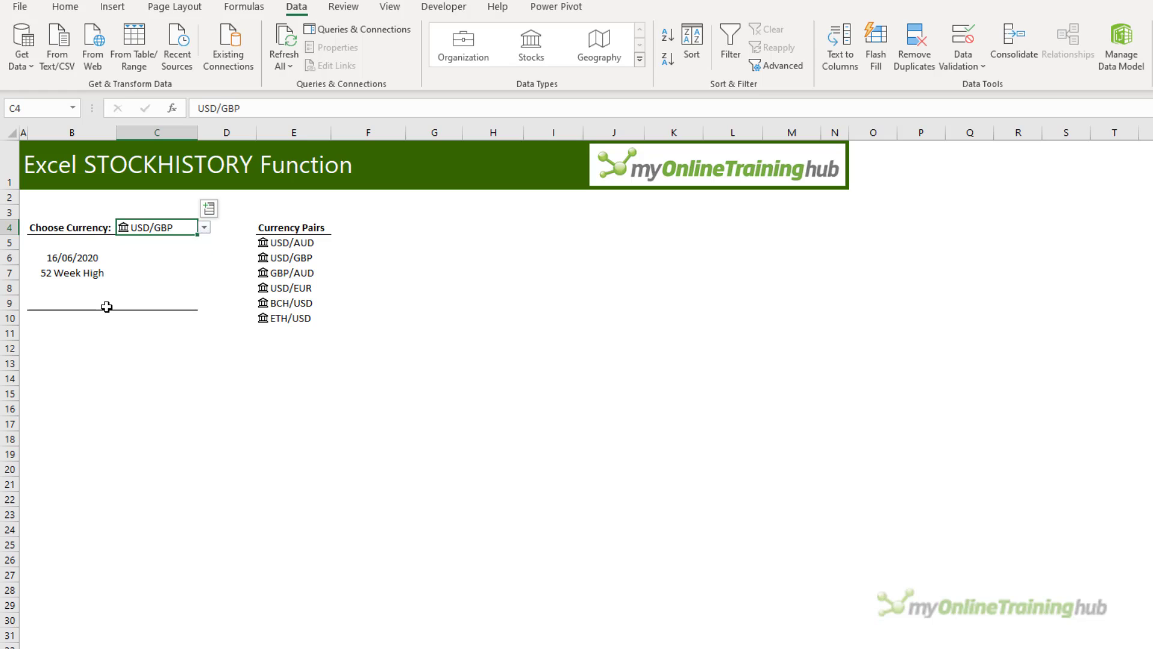
left_click(107, 306)
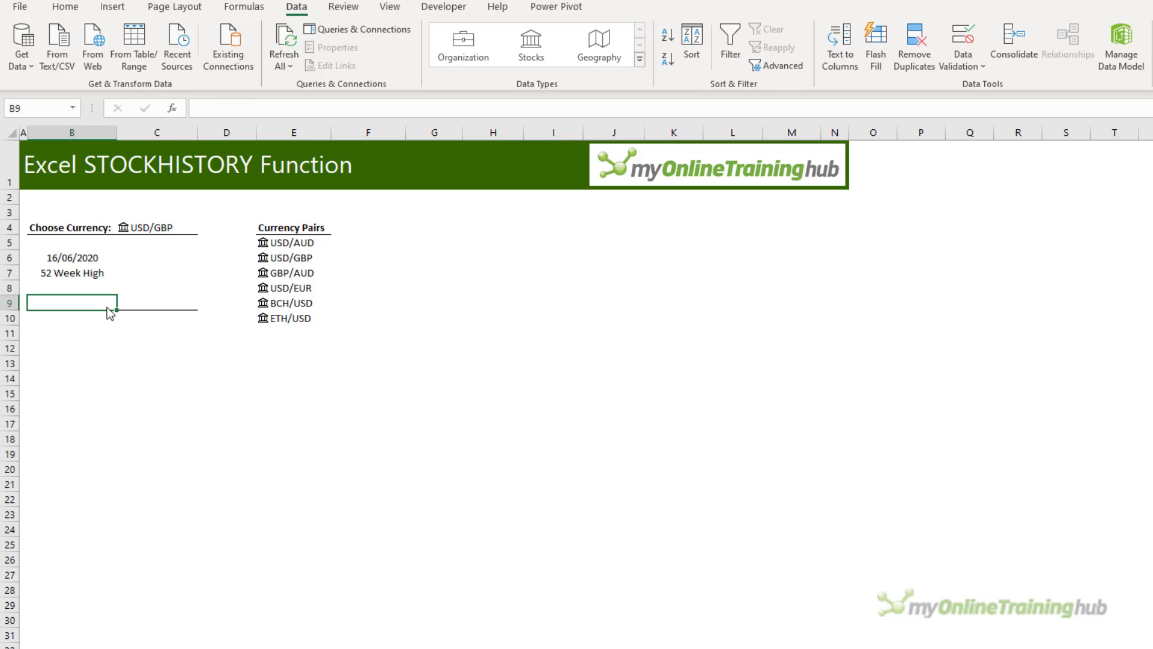
Enter =STOCKHISTORY(C4,TODAY()-30,,0,1) in B9 to list daily closes with headers for the chosen currency pair.
type("=sto")
key("Tab")
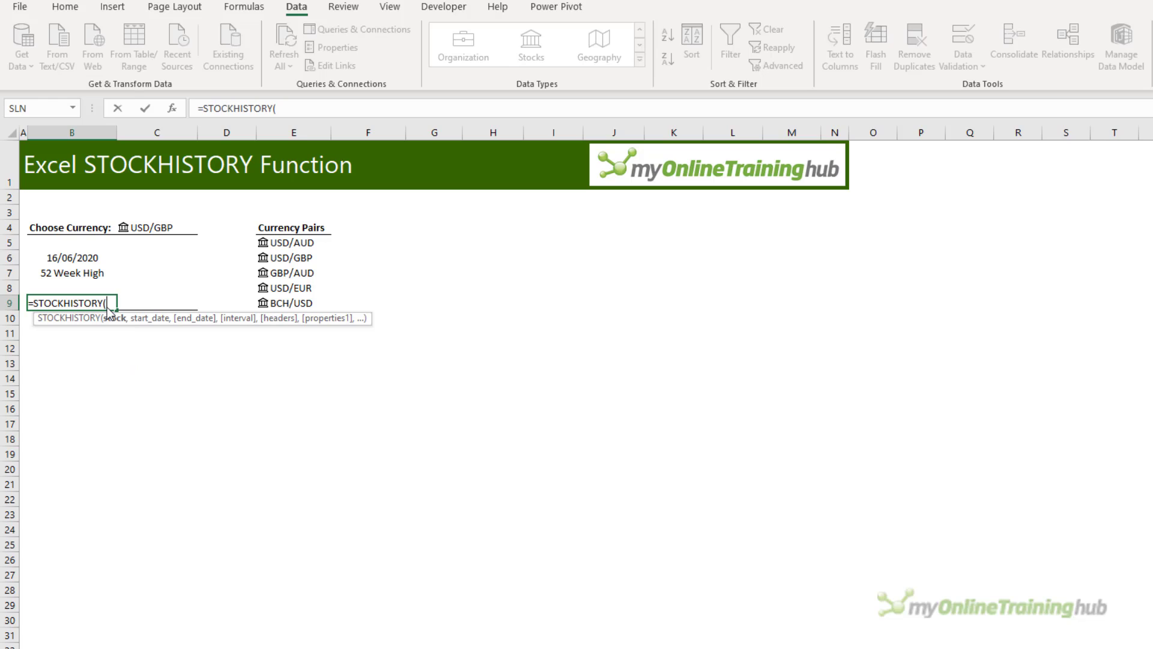
left_click(170, 229)
type(",")
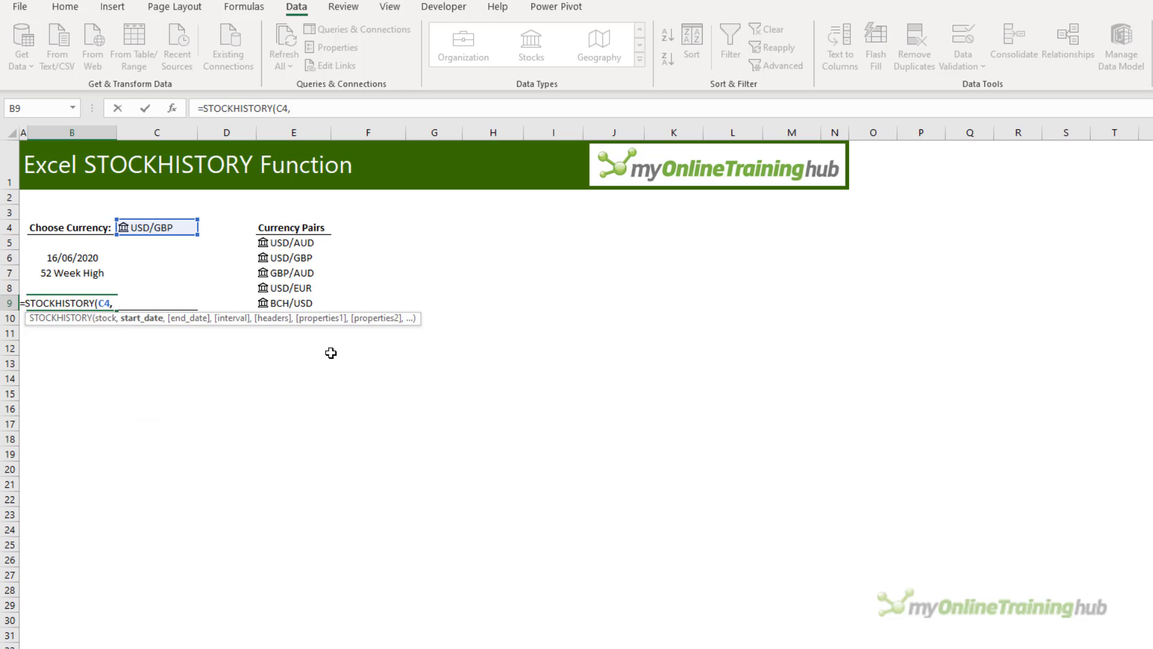
type("tod")
key("Tab")
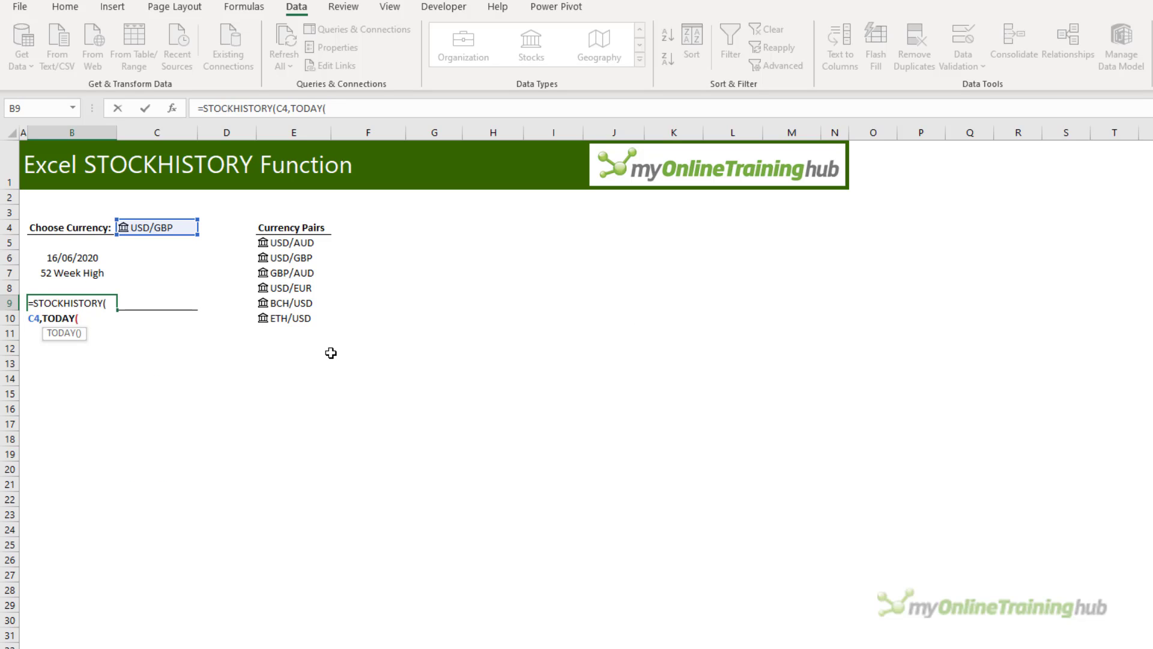
type(")-30")
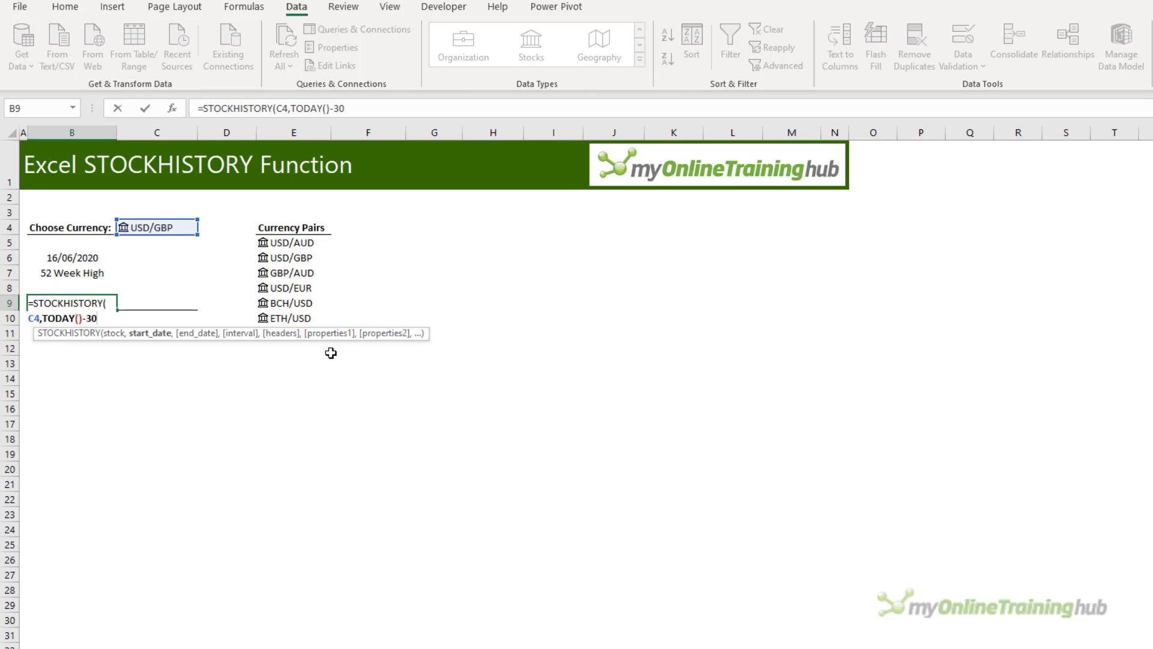
type(",")
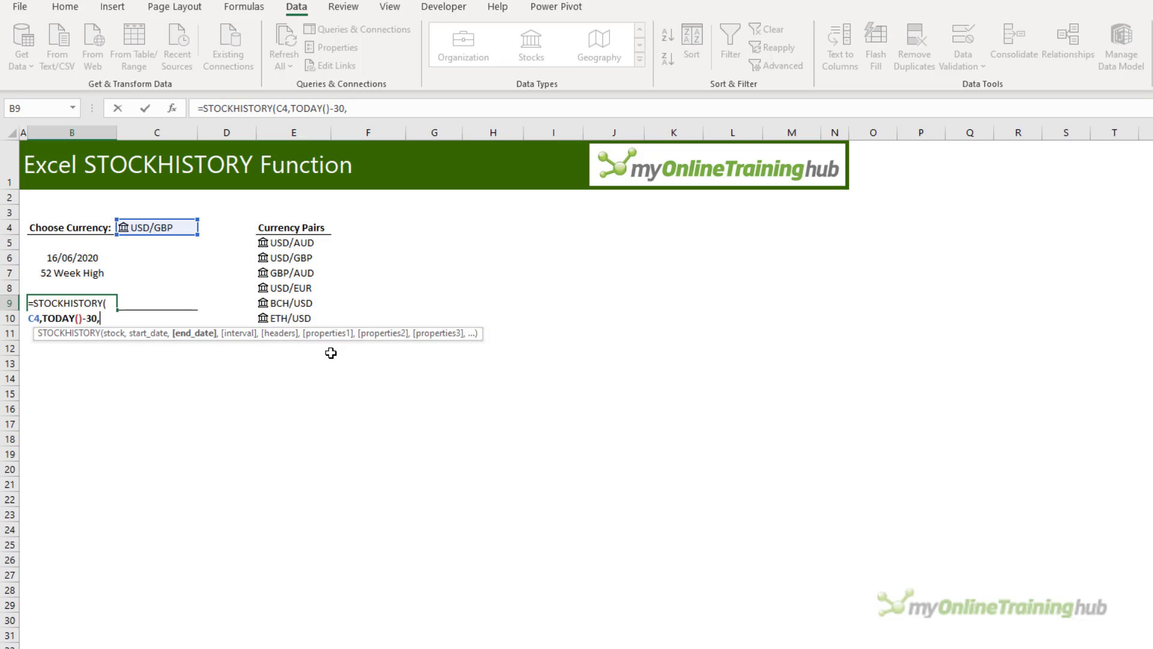
type(",")
type("0")
type(",1")
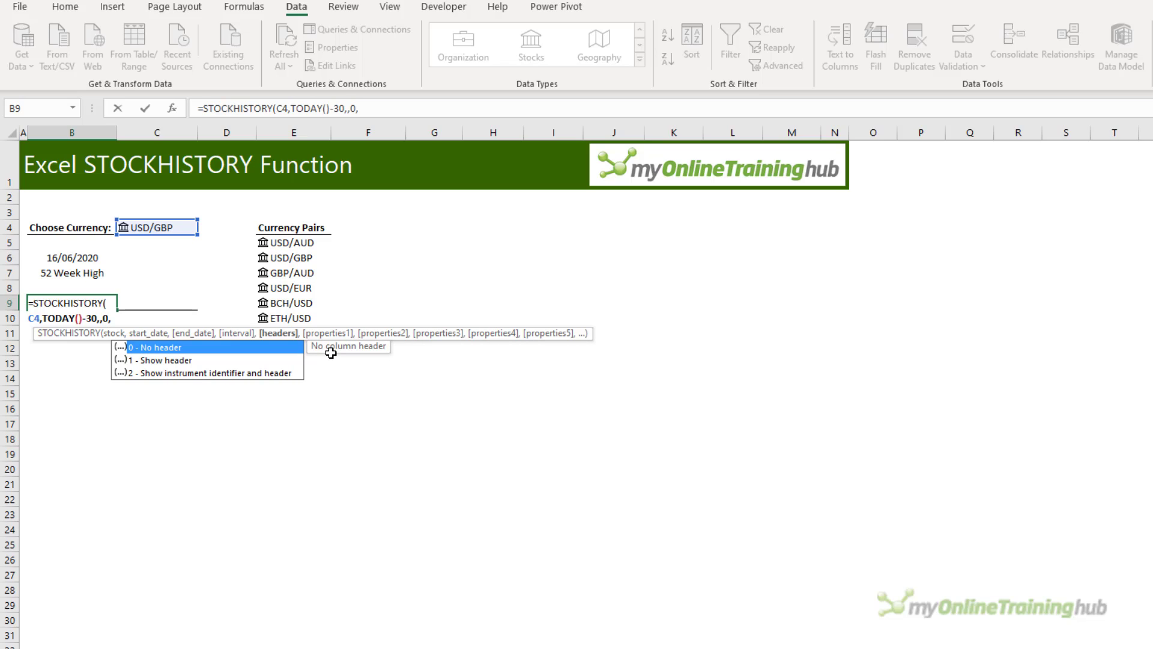
type(")")
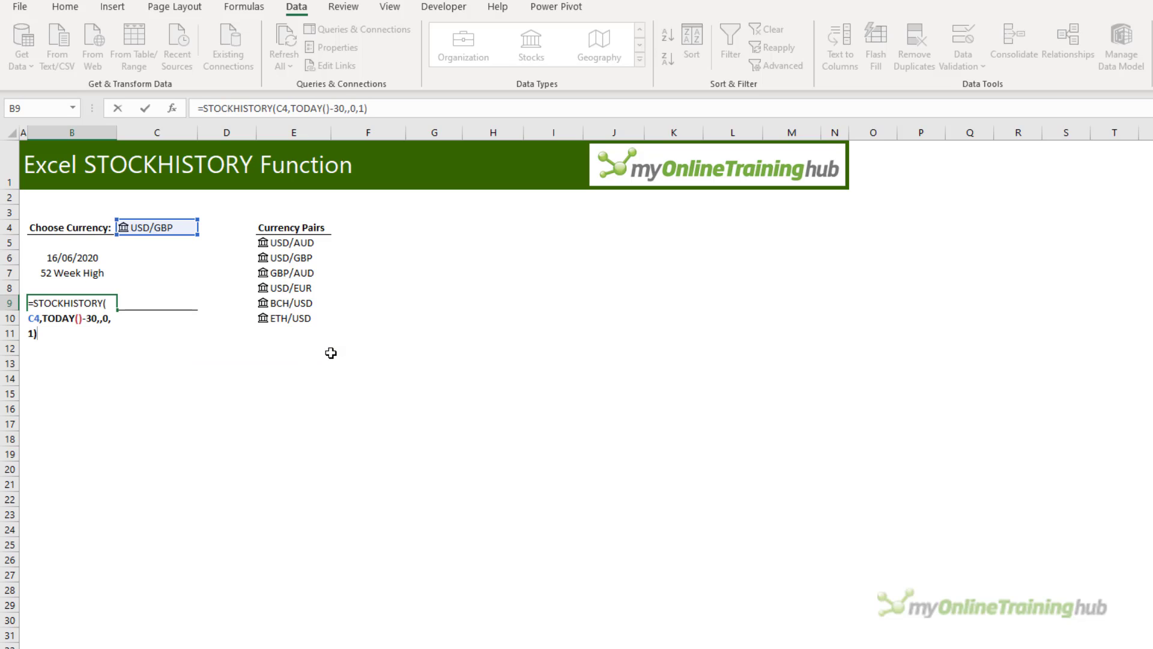
key("Return")
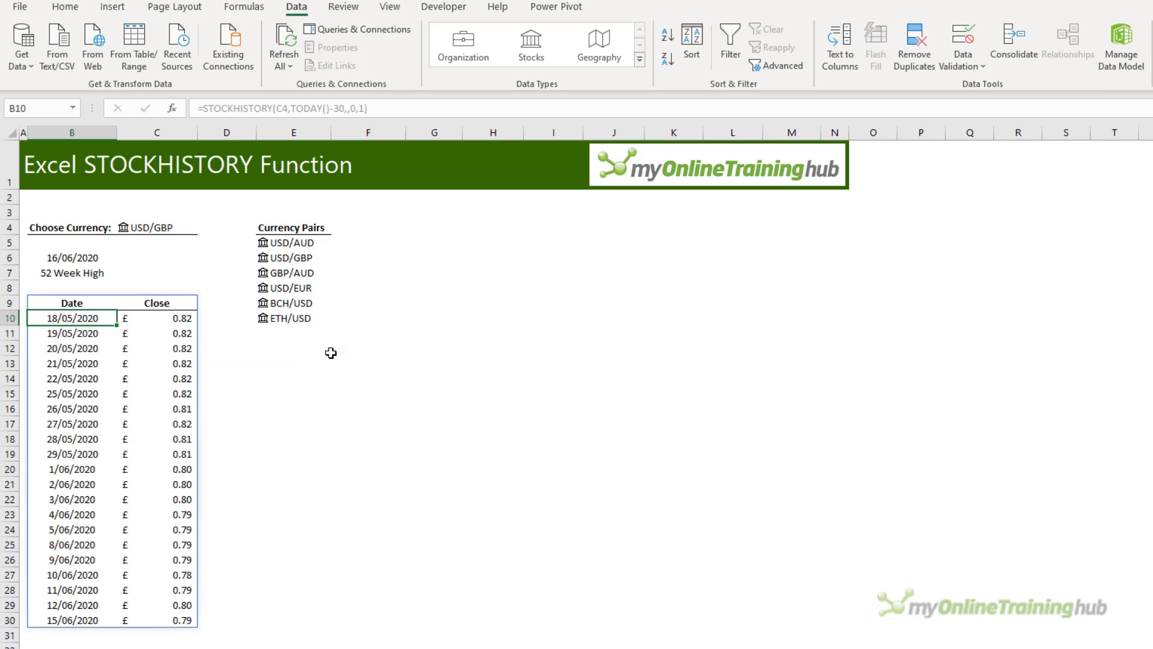
Wrap the B9 formula in SORT with sort index 1 and order -1, giving =SORT(STOCKHISTORY(C4,TODAY()-30,,0,1),1,-1).
key("Up")
left_click(202, 108)
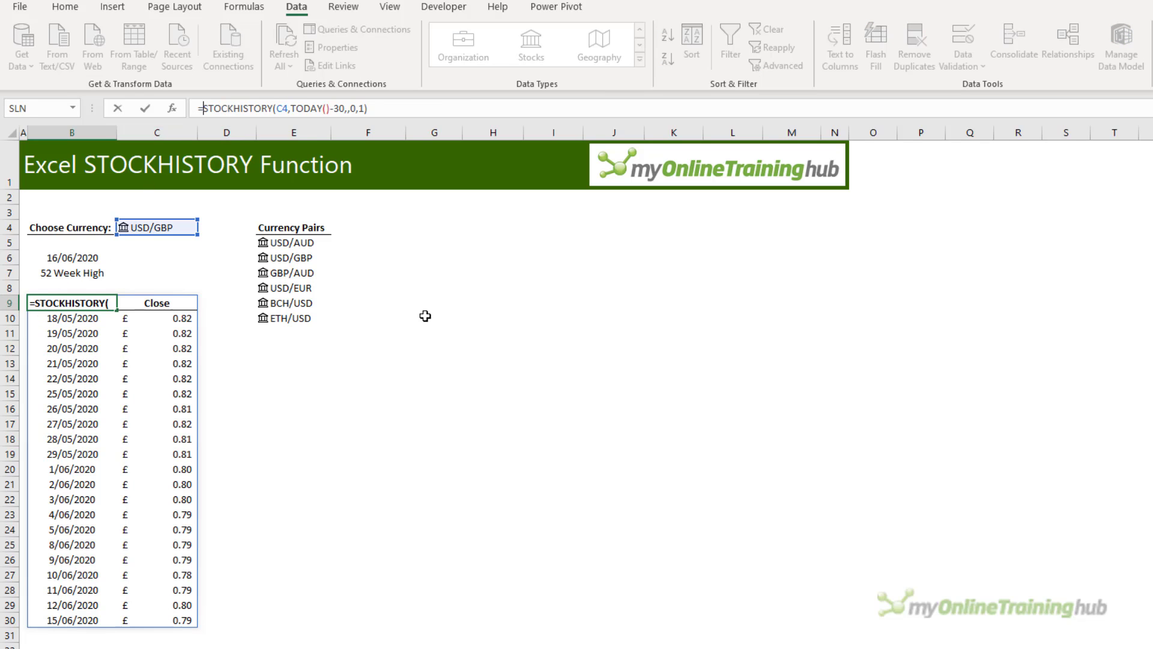
type("sort")
key("Tab")
key("End")
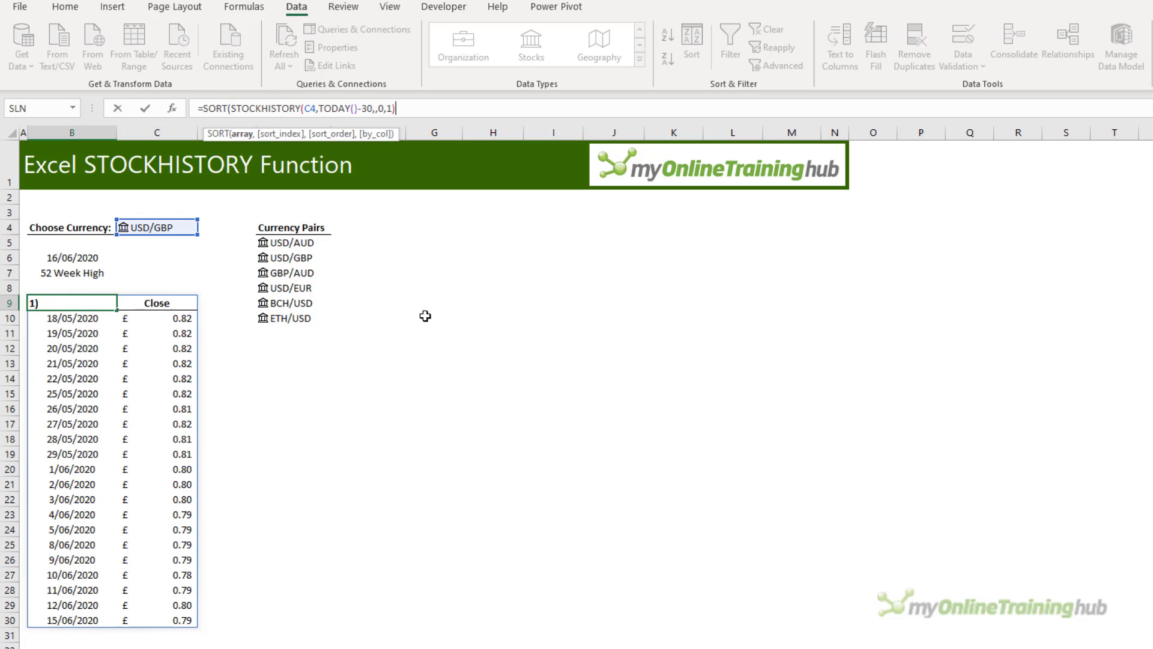
type(",")
type("1,-1)")
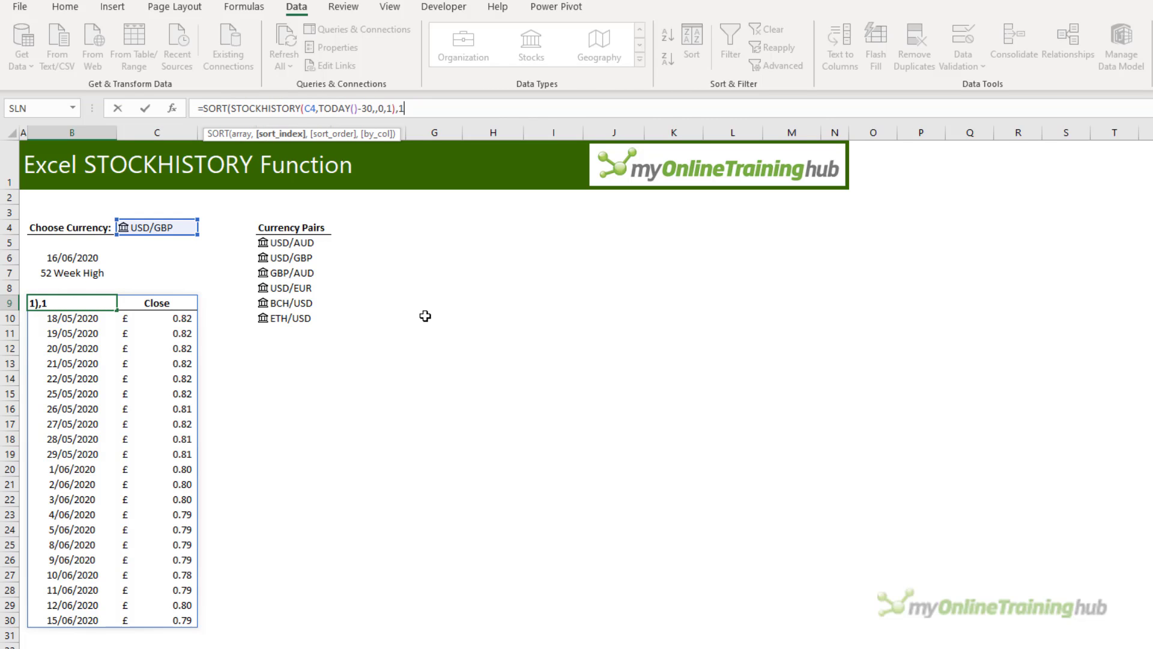
key("Return")
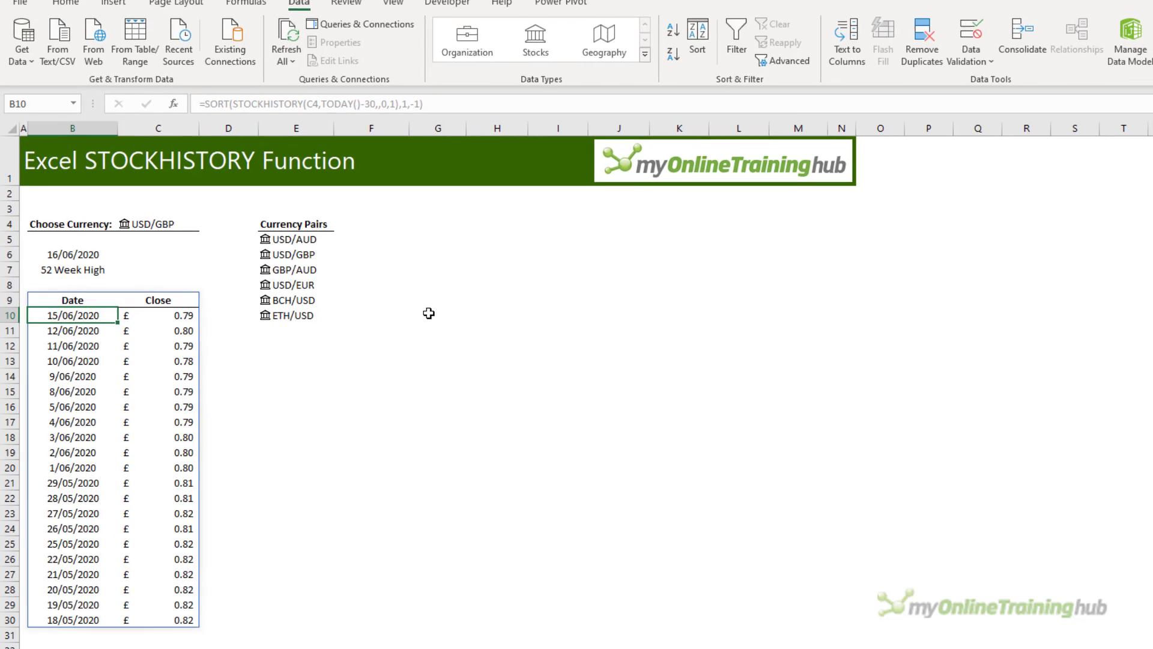
Switch the currency pair in C4 to USD/EUR, and to GBP/AUD.
left_click(184, 229)
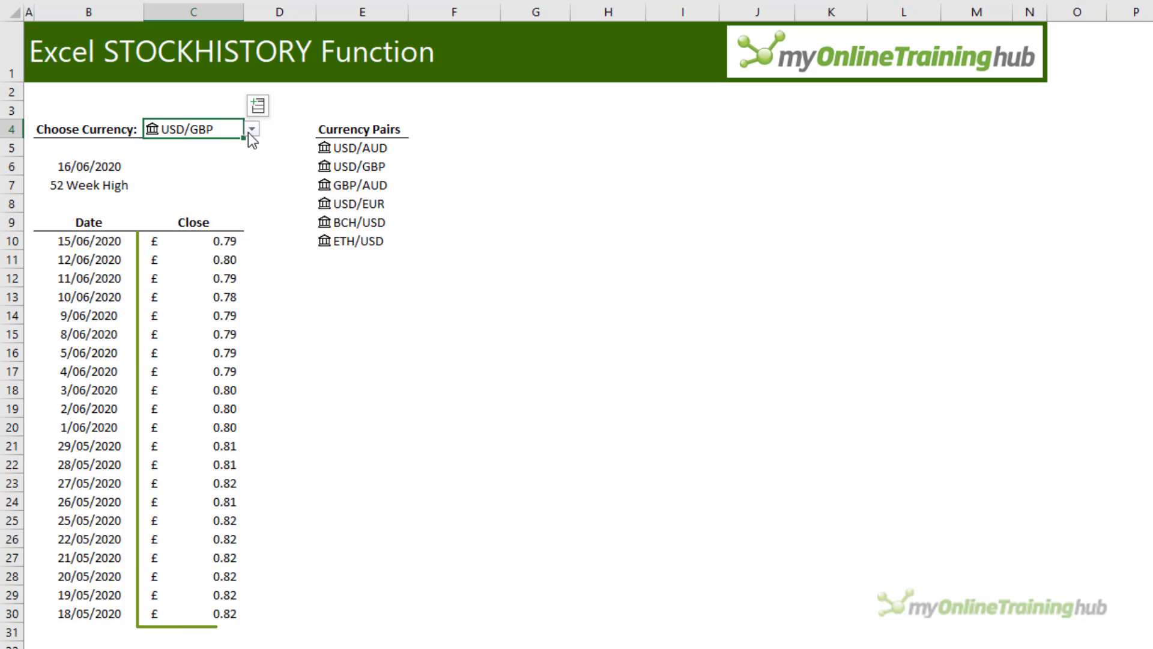
left_click(251, 129)
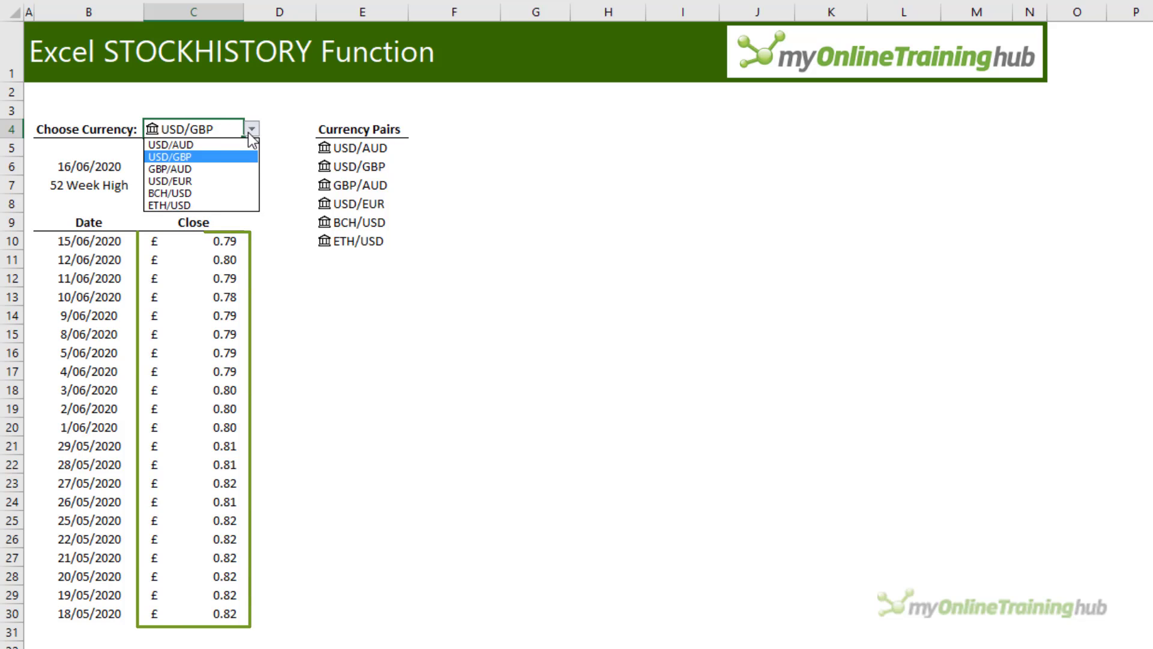
left_click(192, 180)
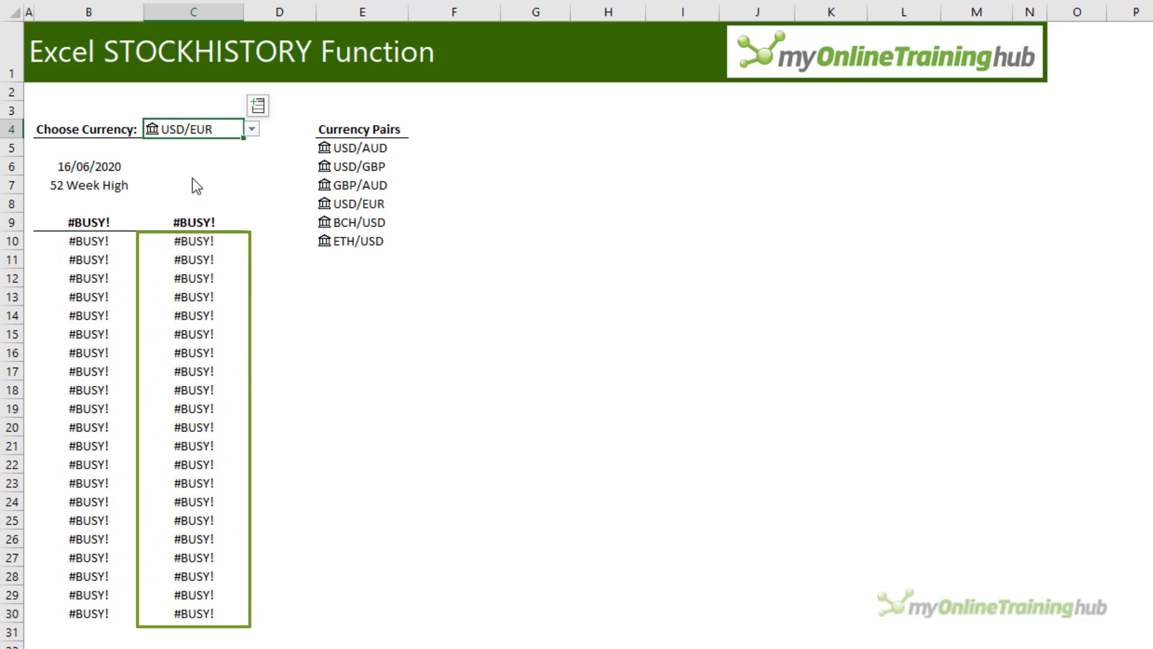
left_click(250, 134)
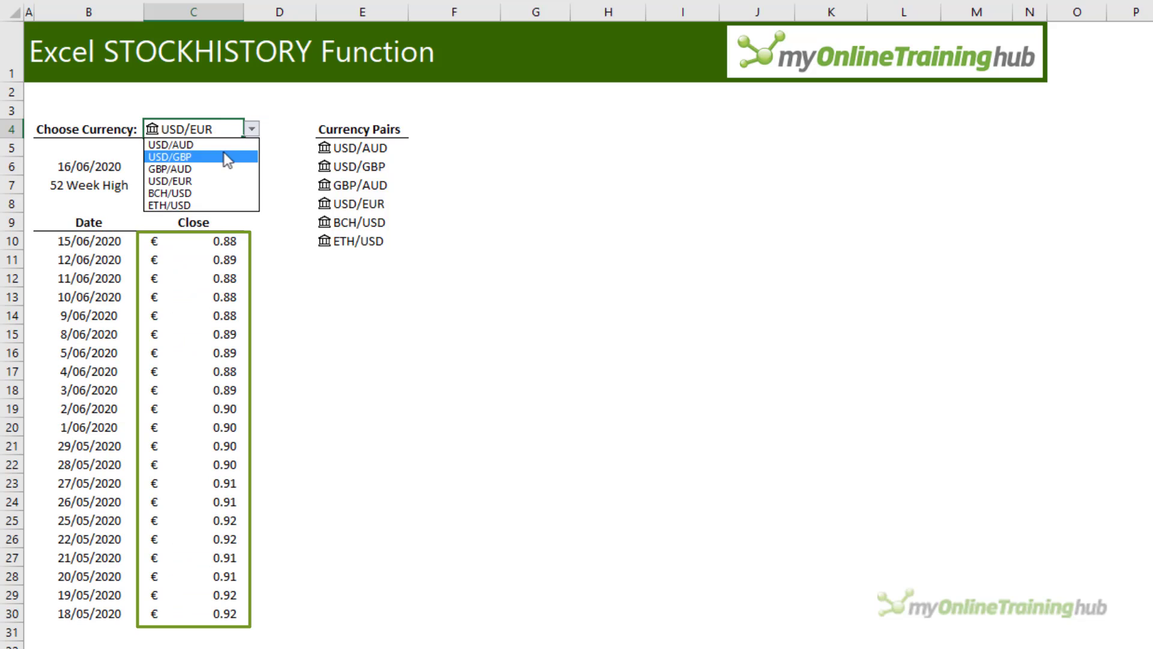
left_click(197, 168)
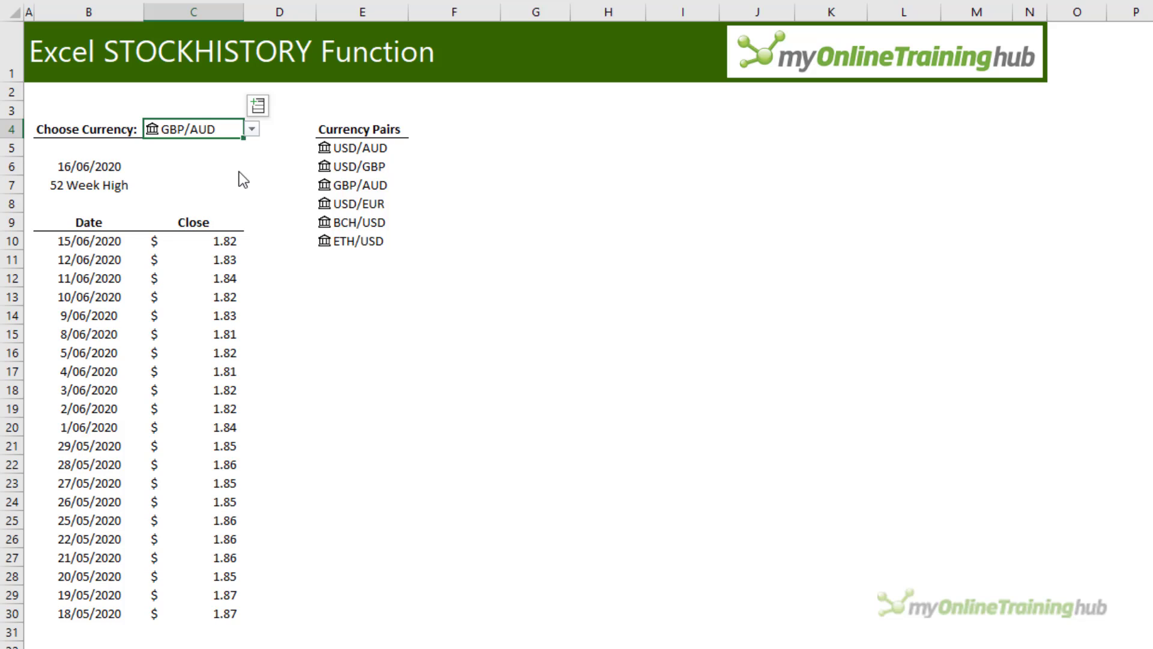
Examine the number format of cells in the spilled Date and Close columns.
left_click(199, 253)
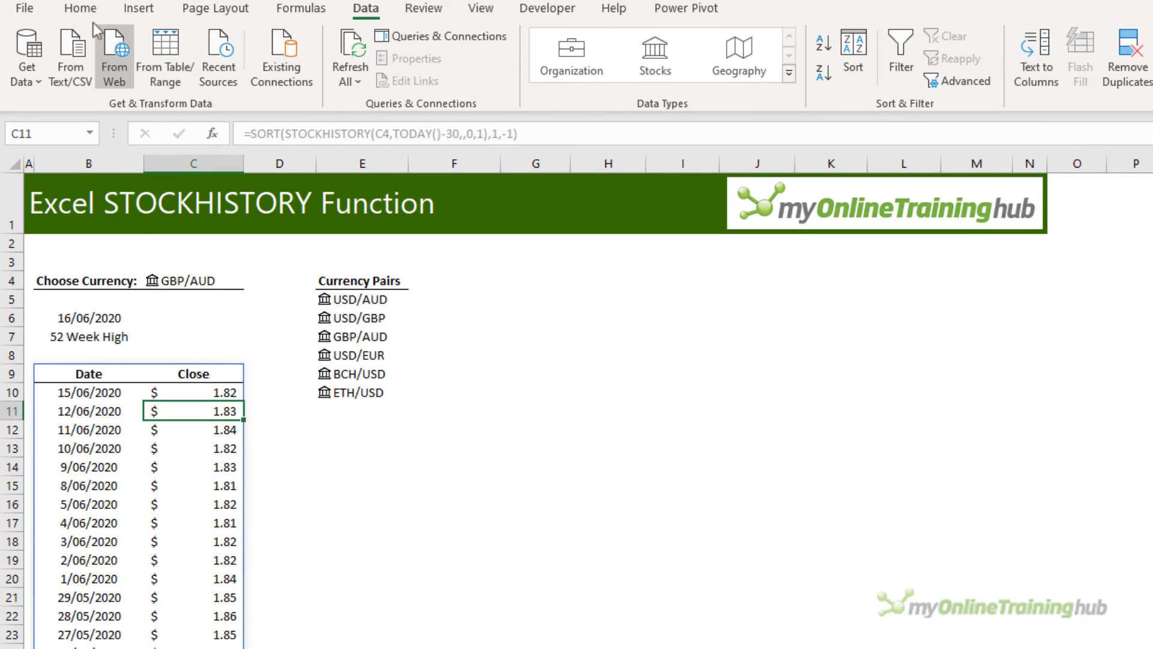
left_click(36, 9)
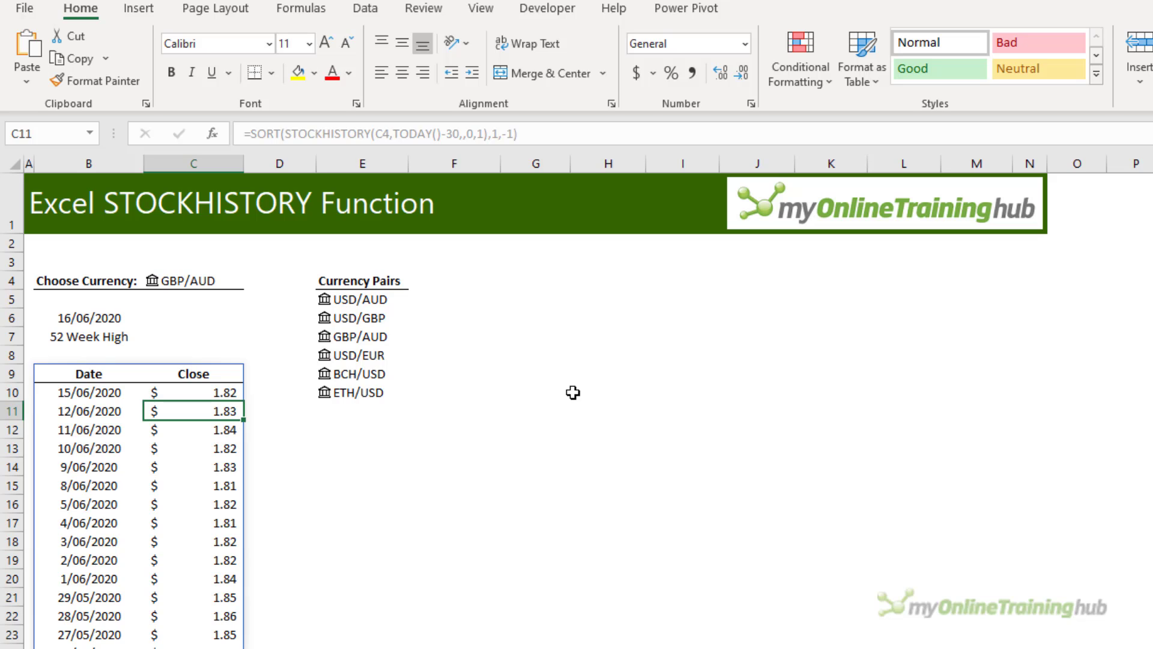
left_click_drag(222, 378, 224, 648)
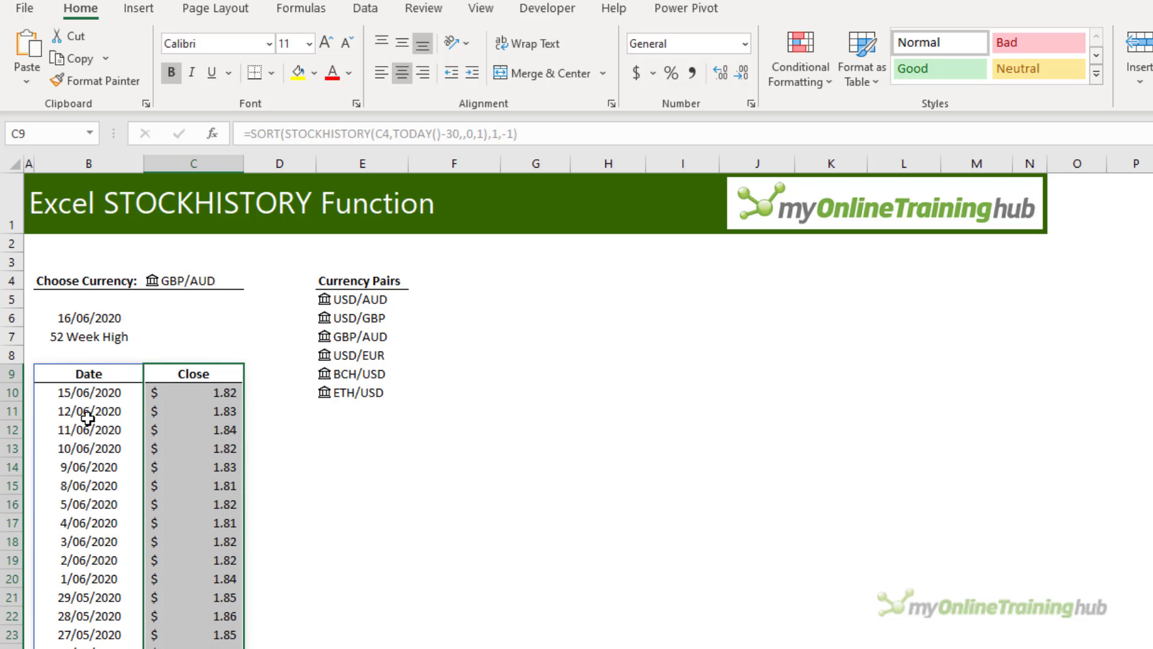
left_click(180, 378)
left_click(183, 393)
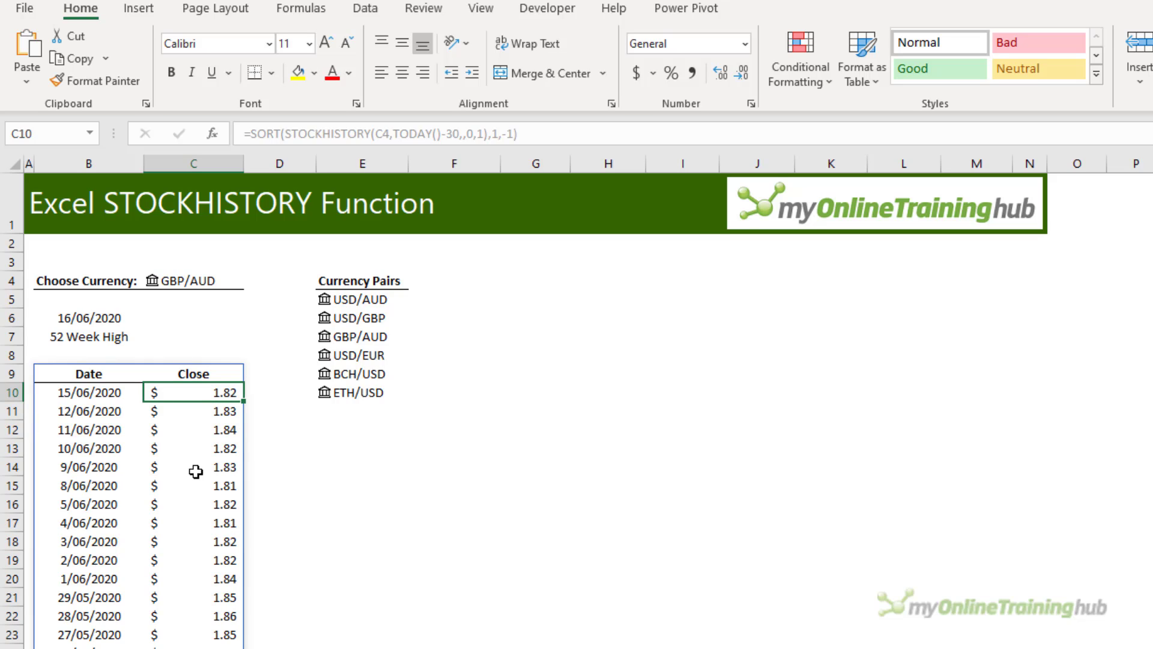
left_click(120, 424)
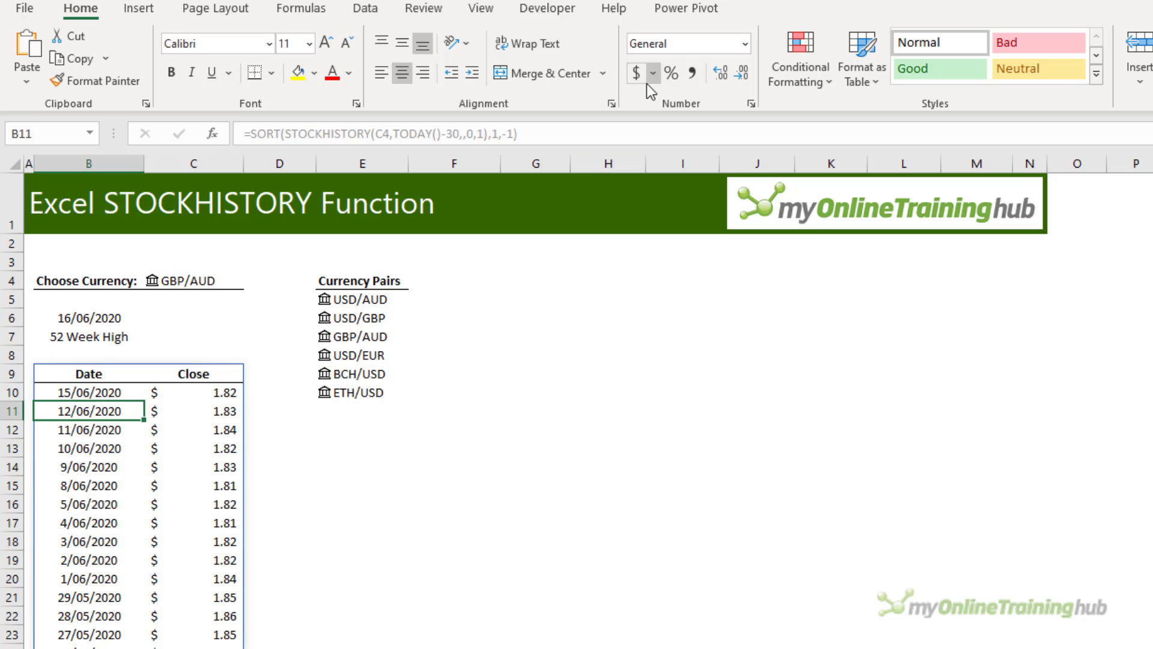
Switch the currency pair in C4 to BCH/USD, and back to USD/GBP.
left_click(251, 280)
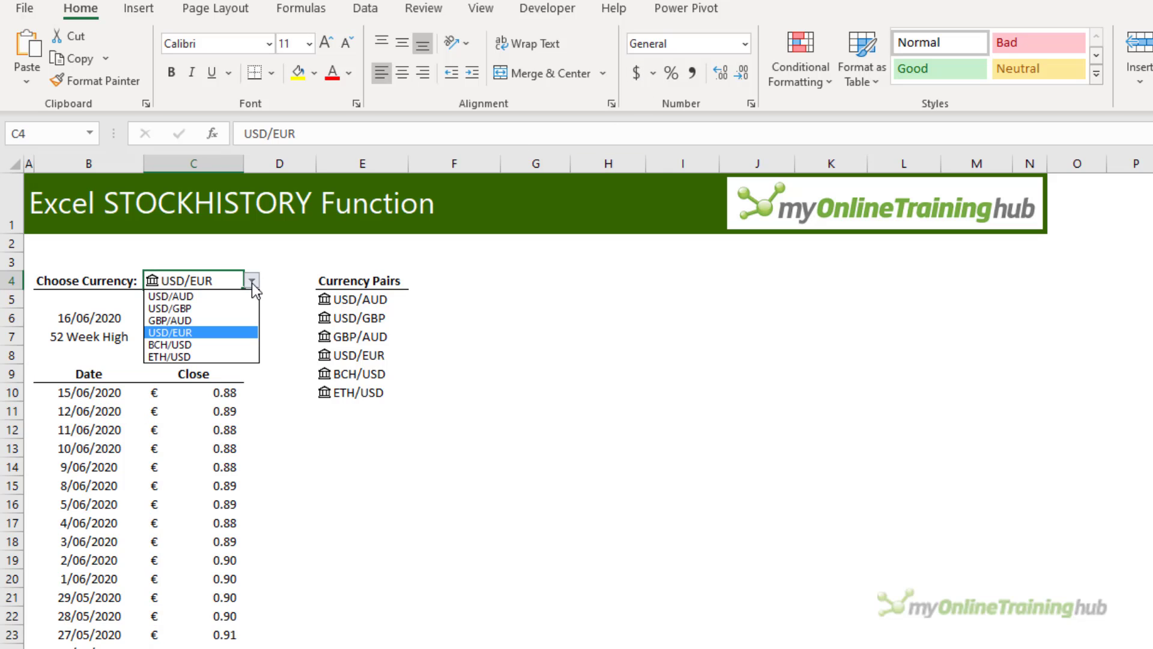
left_click(201, 341)
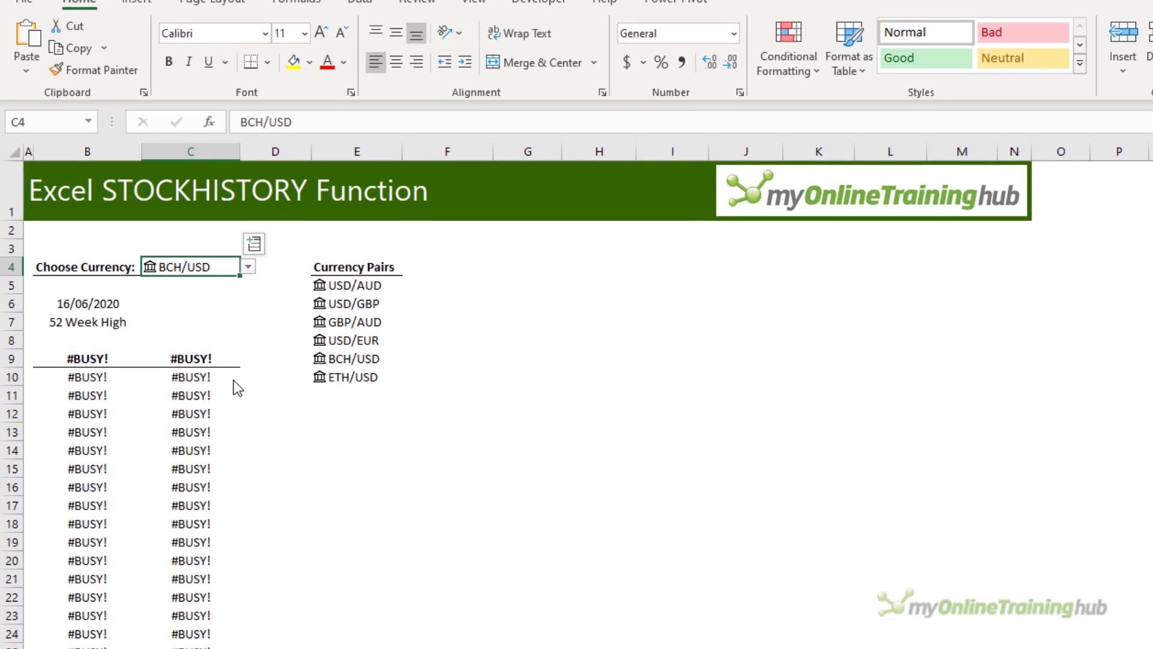
left_click(236, 395)
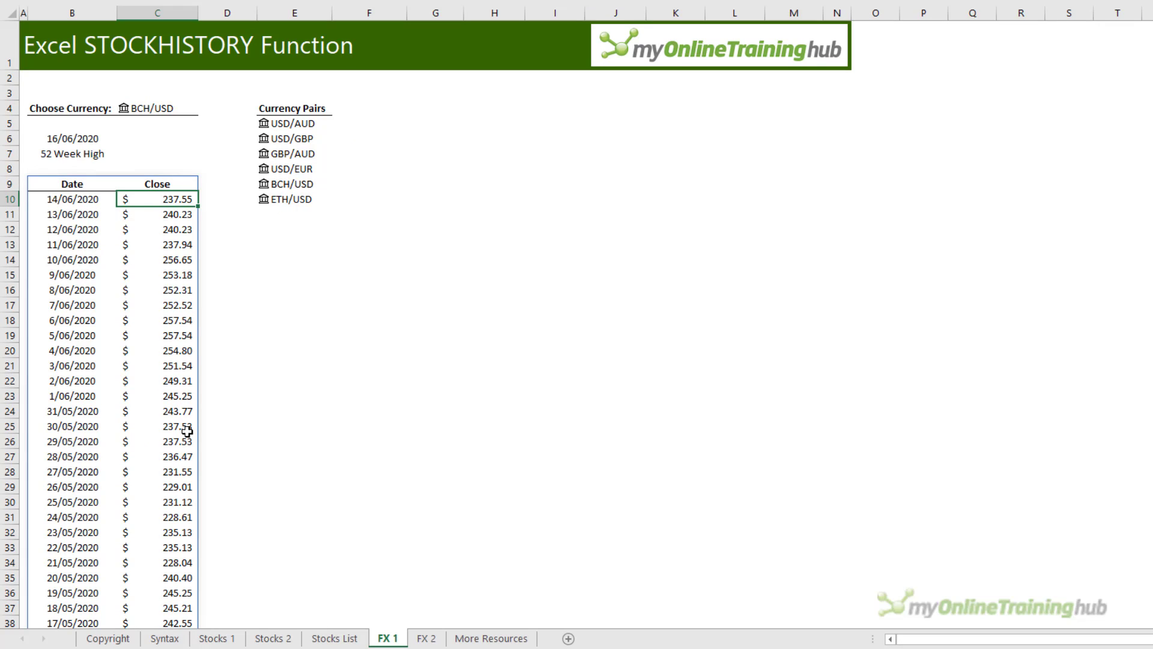
left_click(174, 108)
left_click(204, 108)
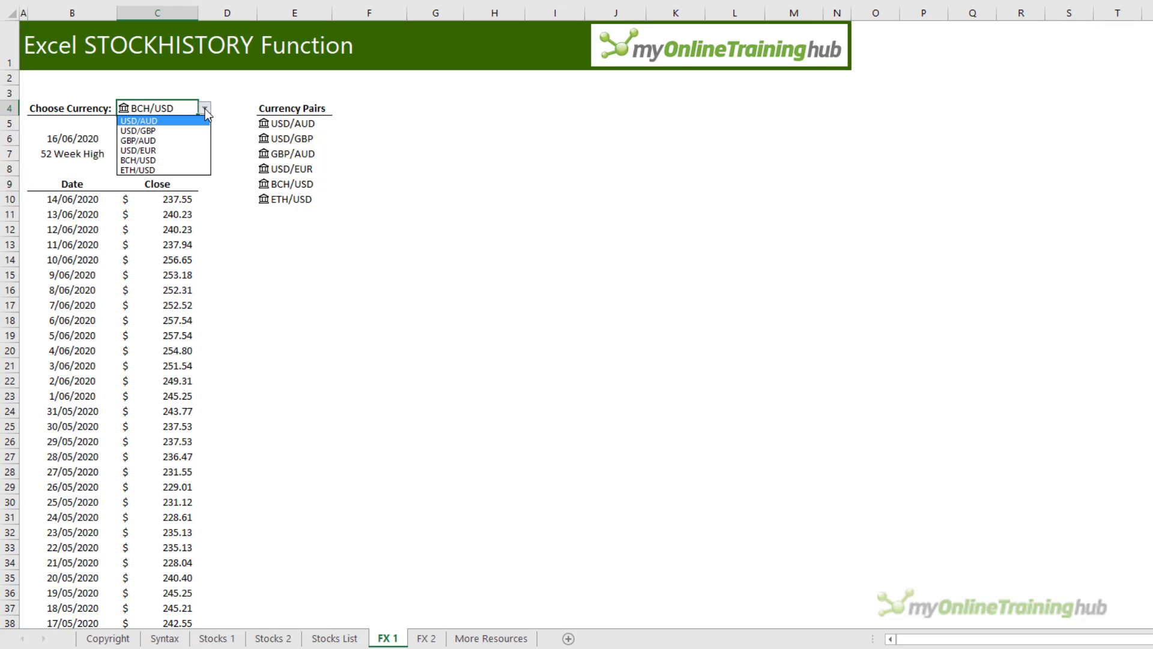
left_click(169, 131)
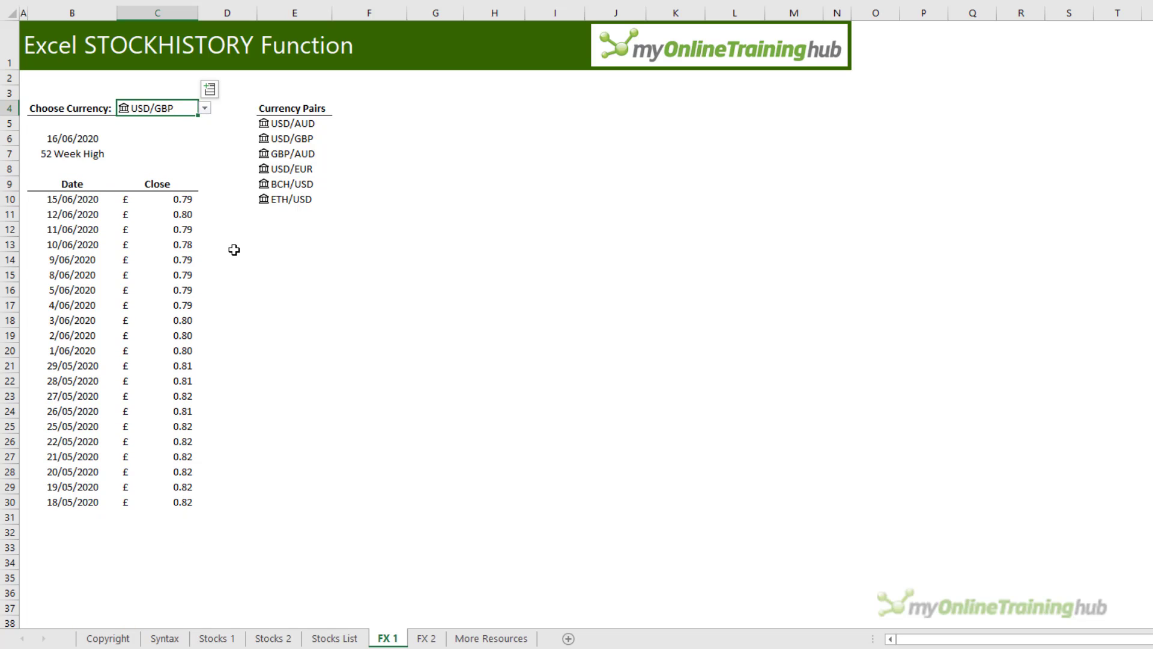
Insert a 2-D clustered column chart of the closing prices, place it beside the table below the currency pairs, and widen it.
left_click(173, 201)
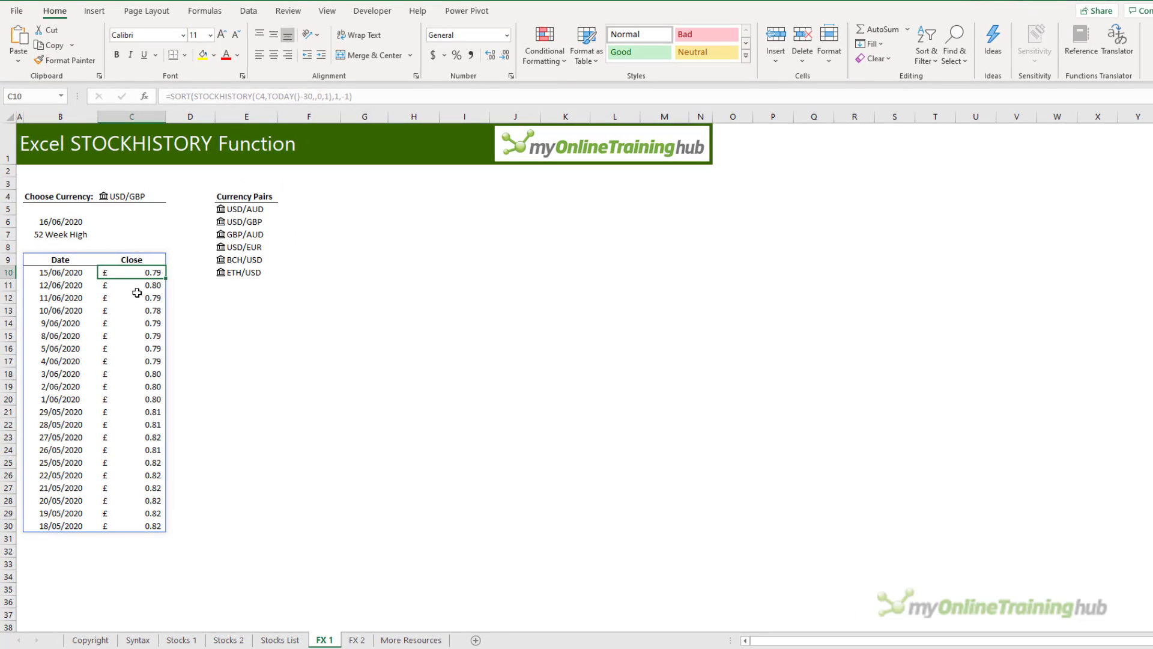
left_click(95, 11)
left_click(526, 31)
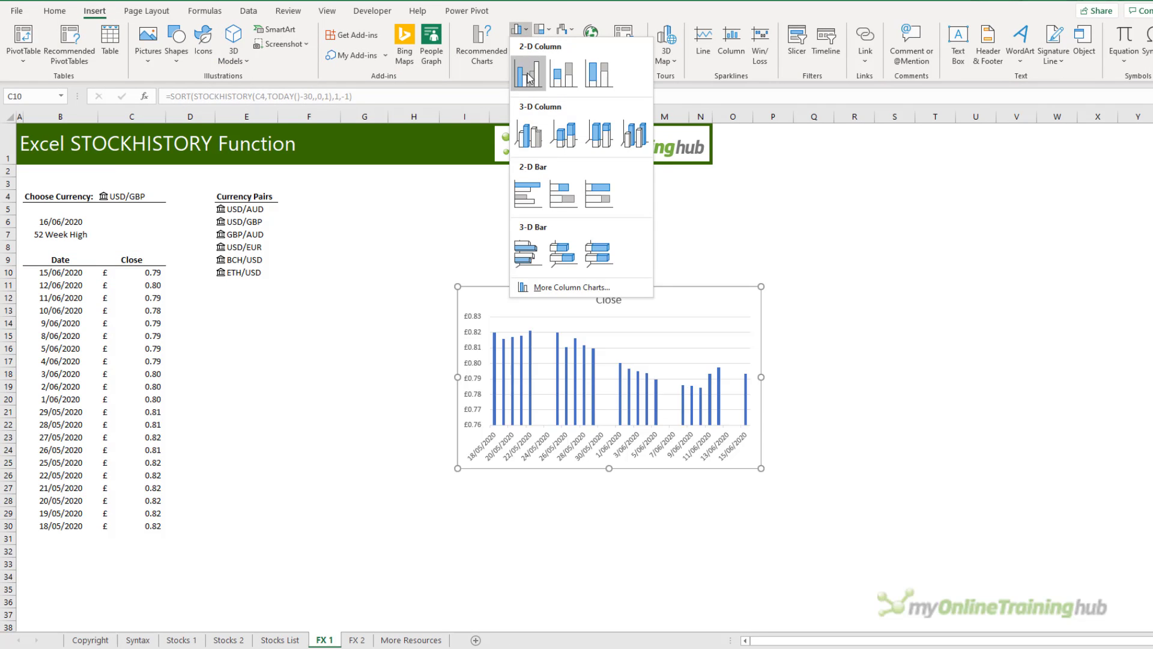
left_click(527, 73)
left_click_drag(567, 272, 178, 278)
left_click_drag(555, 368, 596, 368)
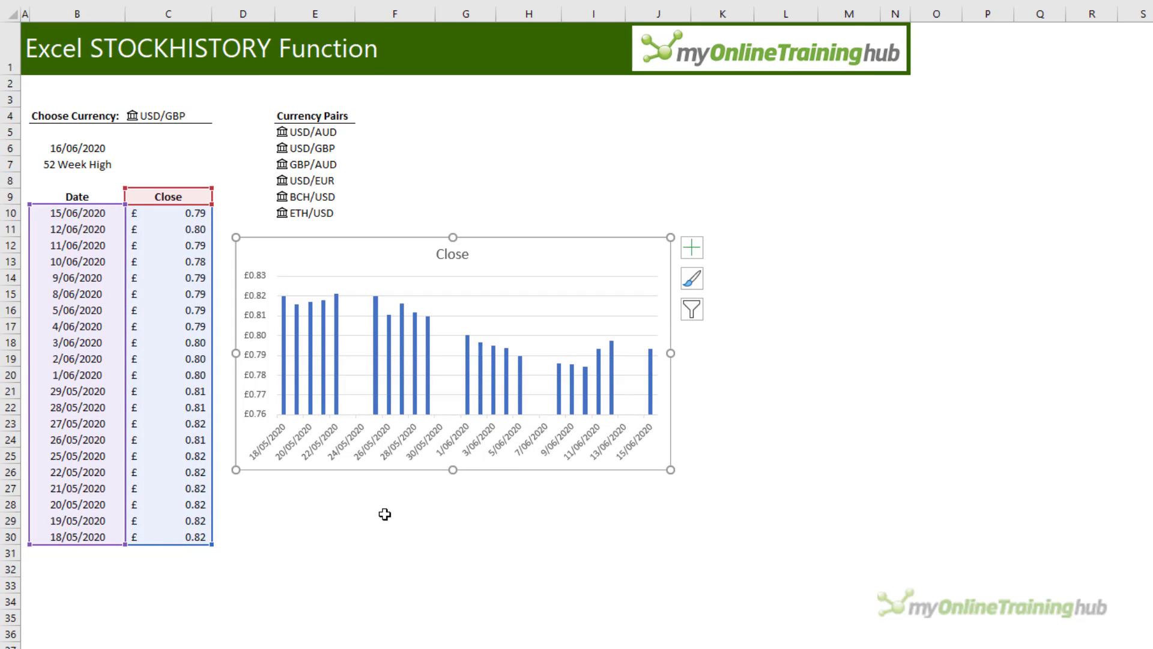
Compare the dates in B10:C30 with the chart's date axis and its gaps between columns.
left_click_drag(77, 213, 175, 532)
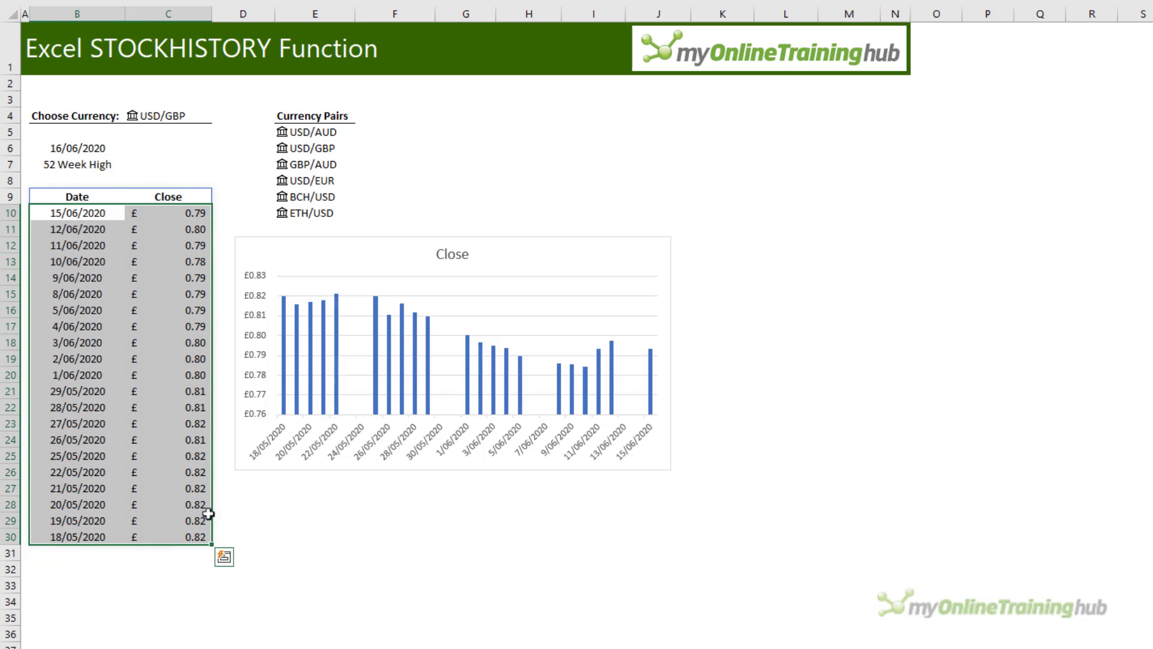
left_click(323, 461)
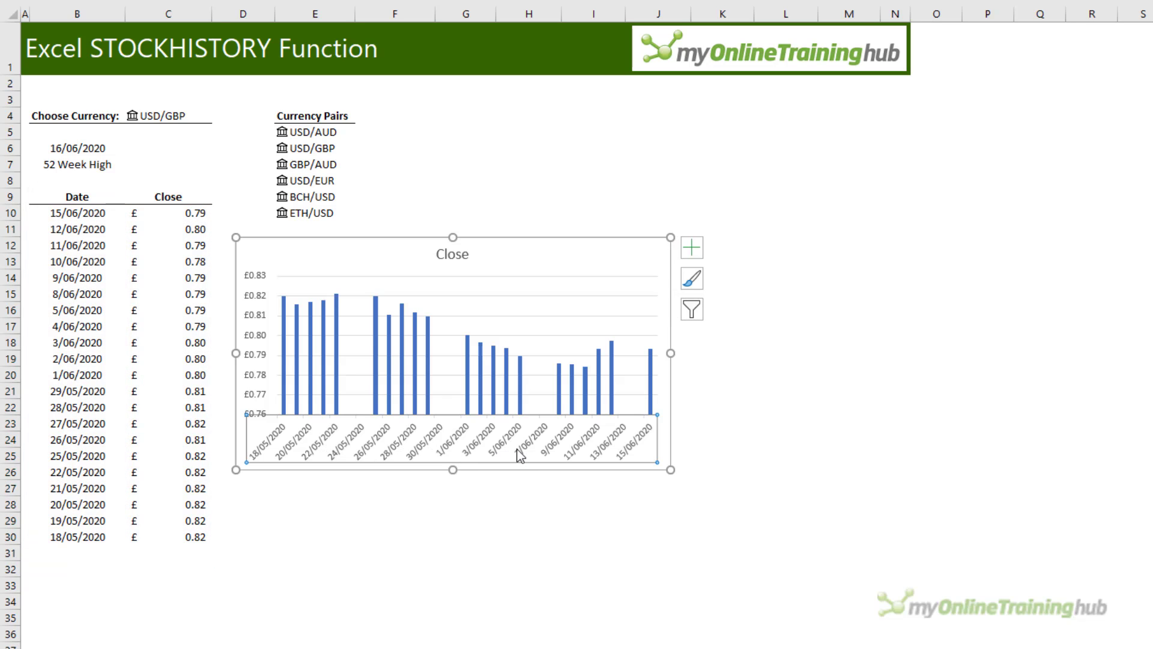
mouse_move(360, 413)
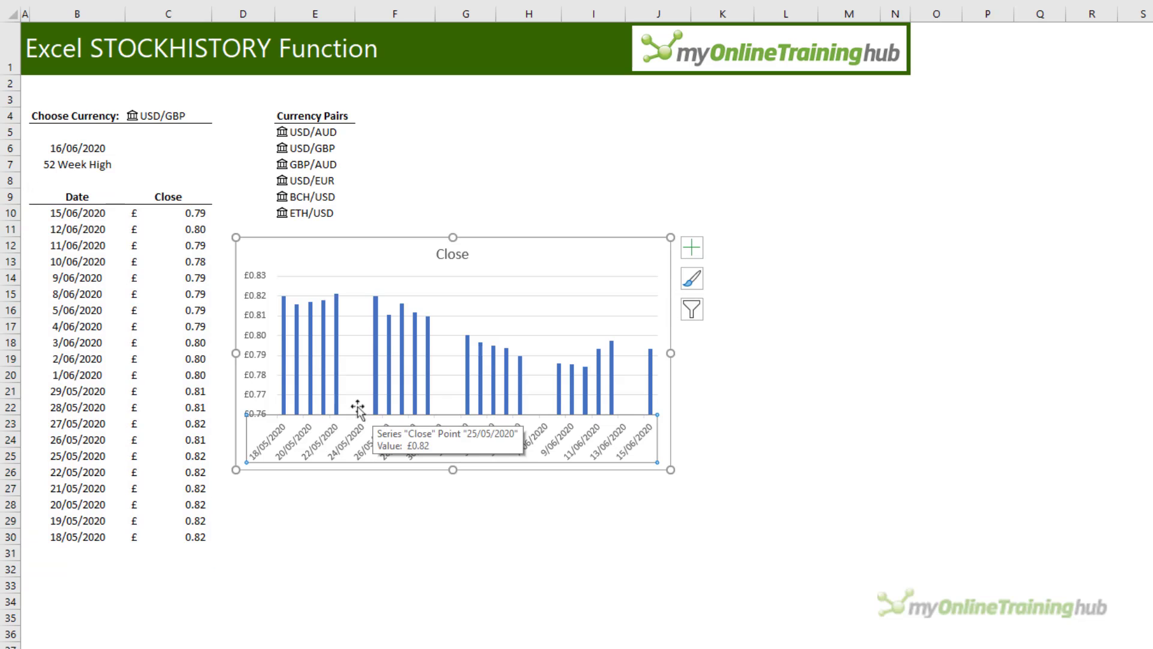
Choose the BCH/USD pair in C4 to refresh the price table and the column chart.
left_click(108, 192)
left_click(198, 115)
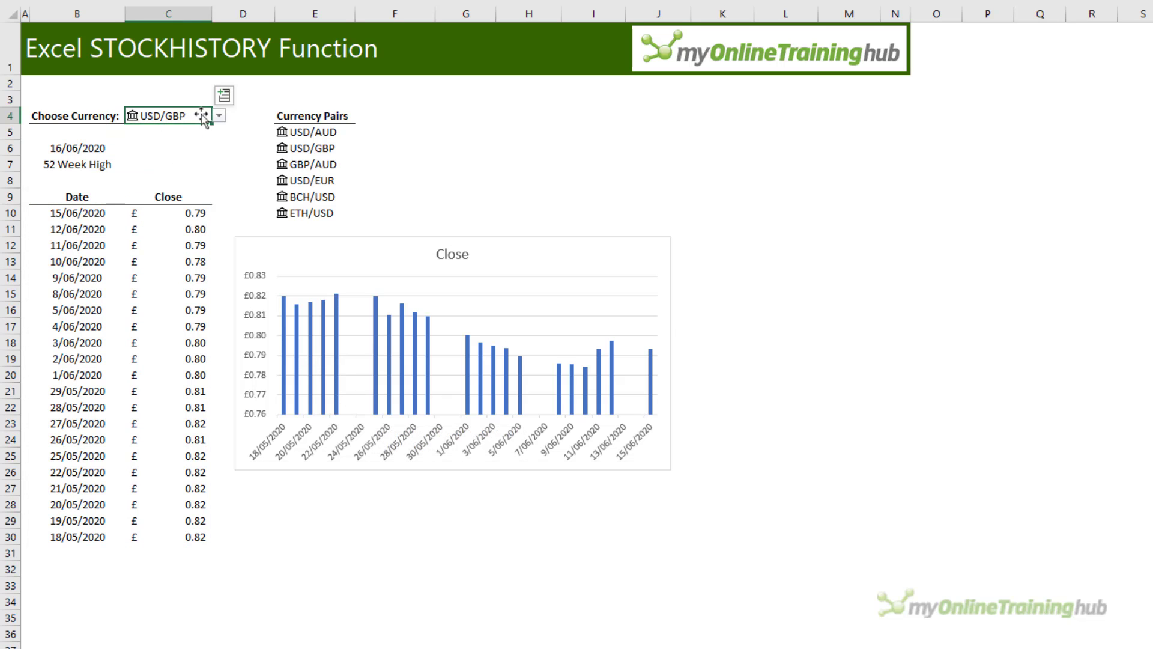
left_click(219, 116)
left_click(164, 171)
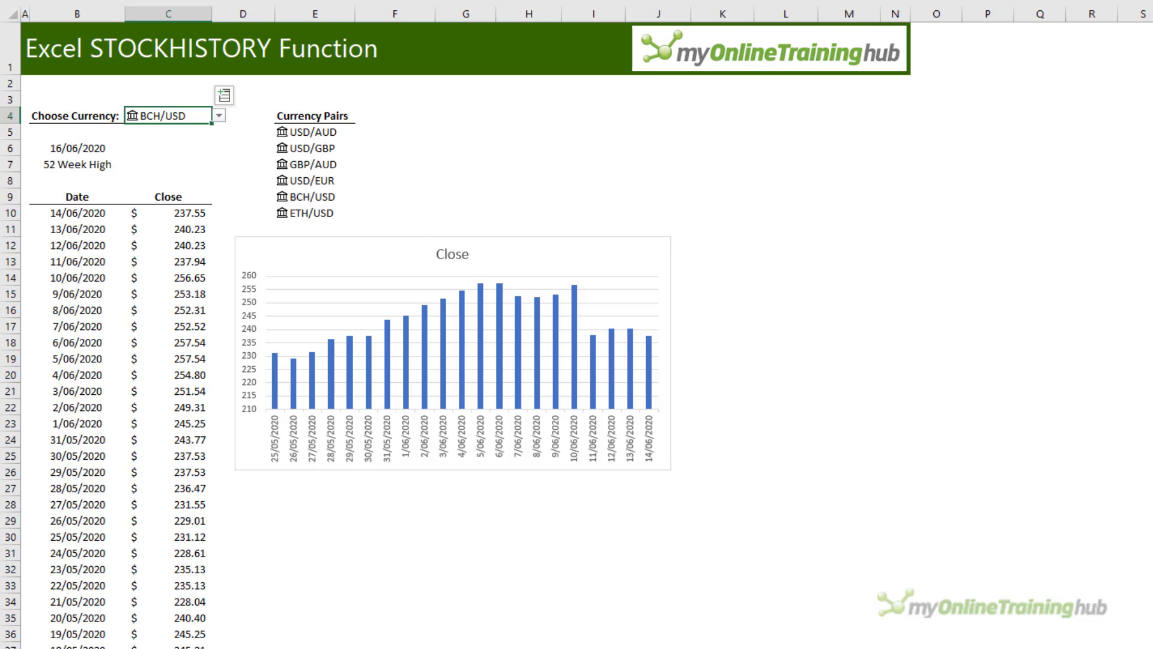
Enter the formula =C4.Price in C6 to return the chosen currency pair's current price.
key("Down")
key("Down")
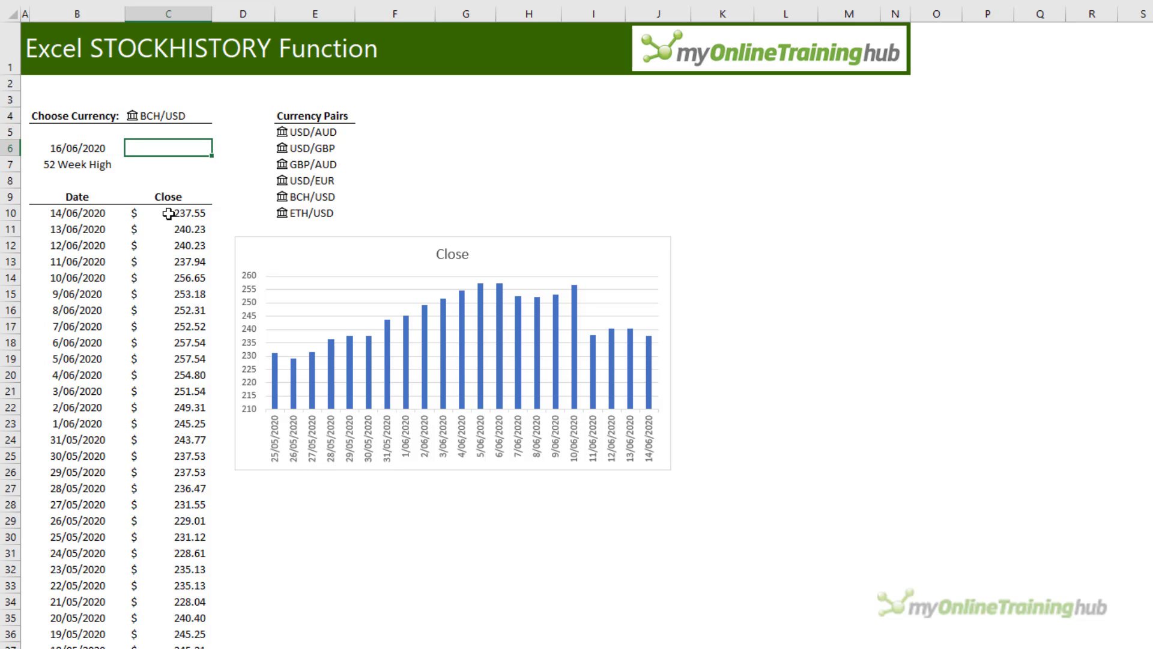
type("=")
key("Up")
key("Up")
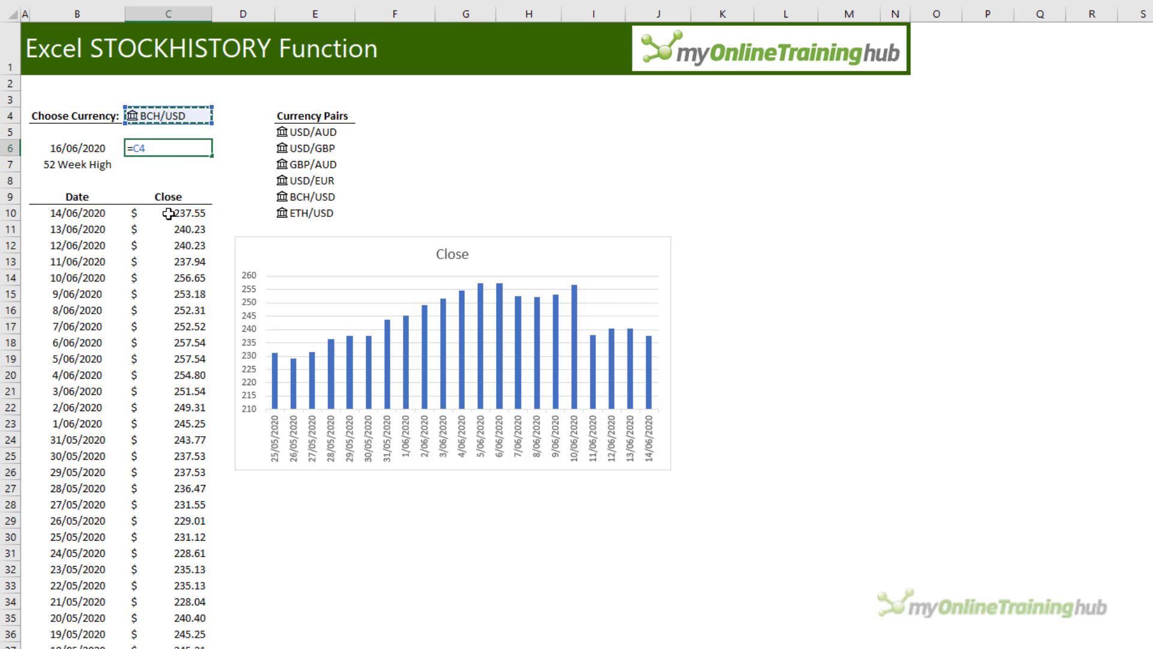
type(".")
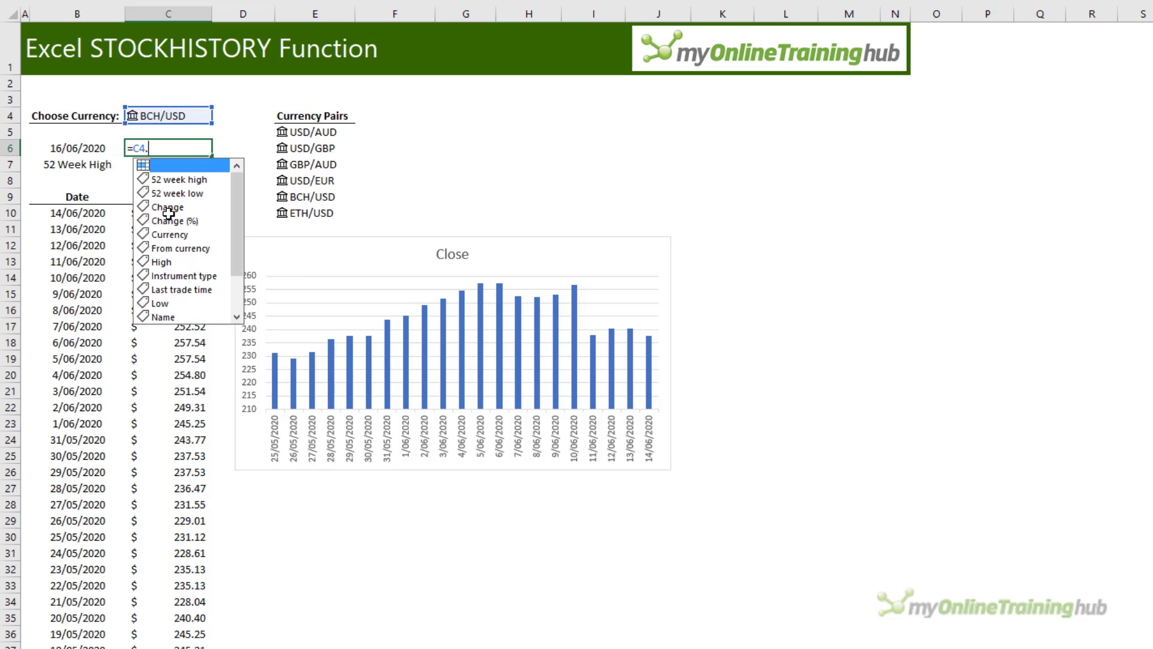
type("pri")
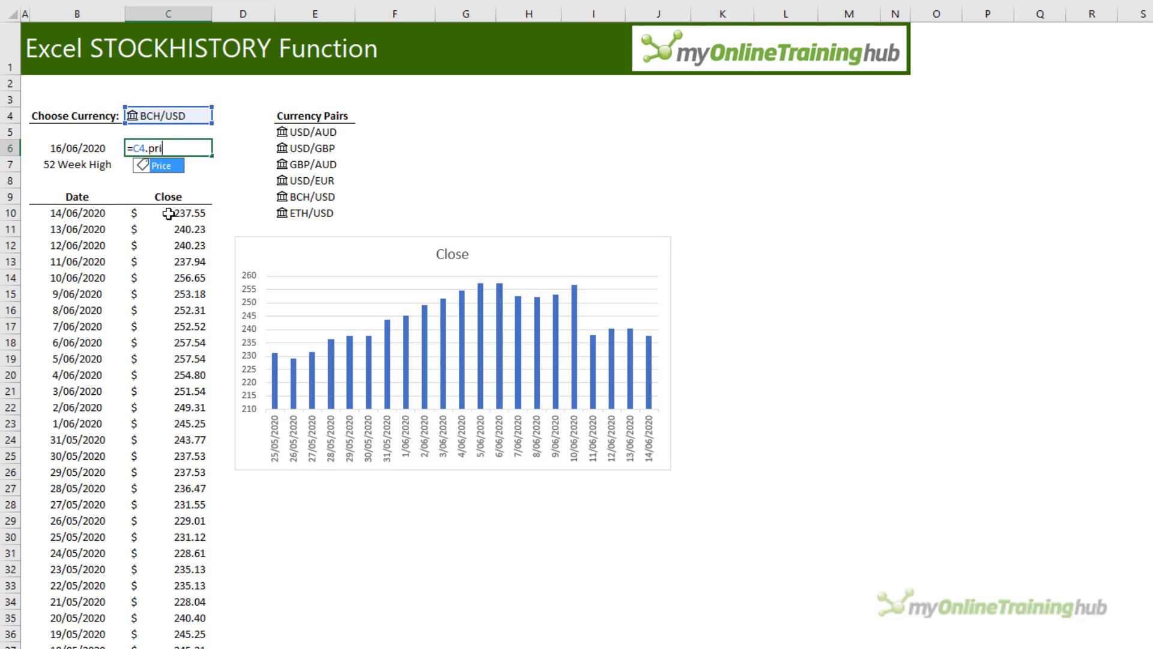
key("Tab")
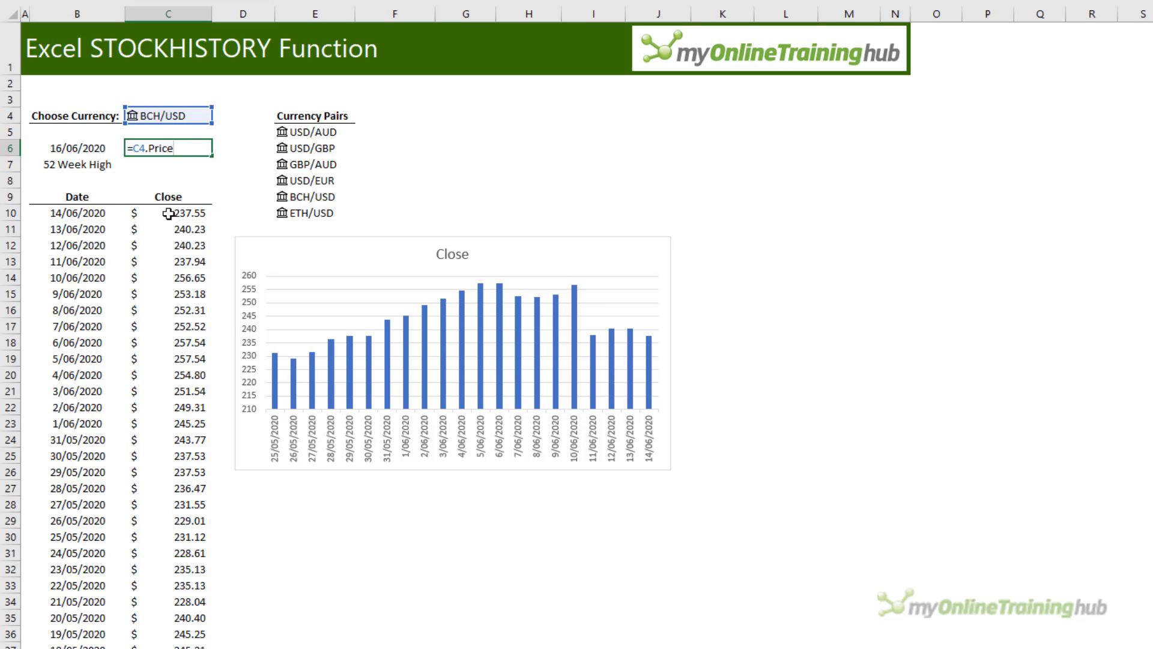
key("Return")
key("Up")
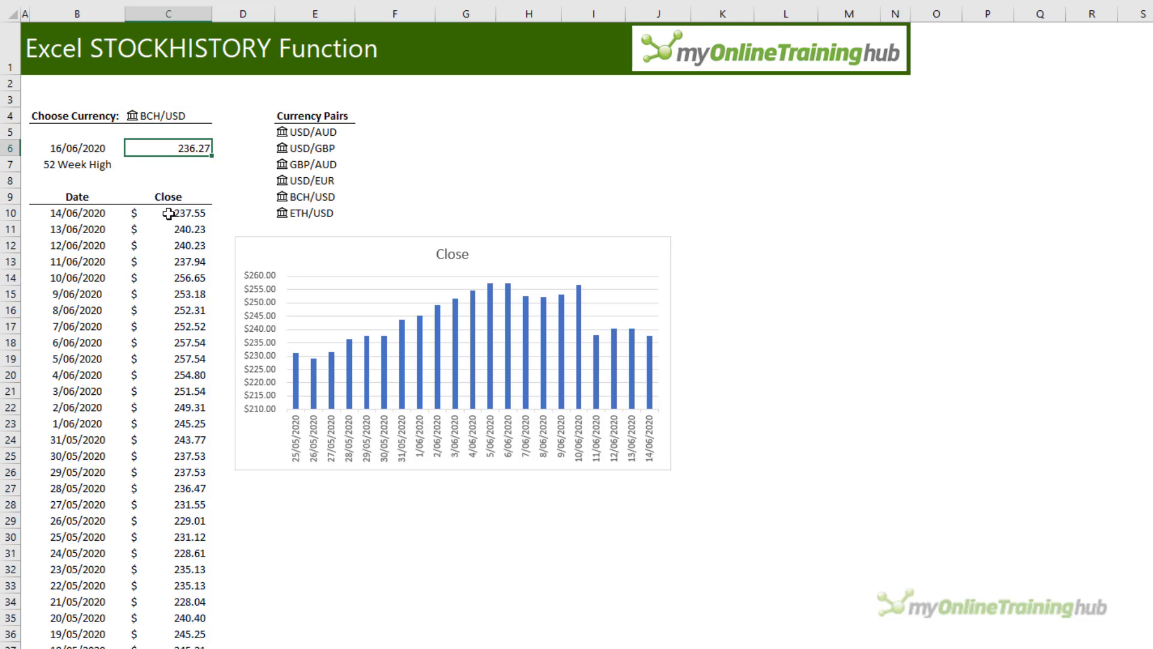
Compare the date and price in row 6 with the most recent date and close in the history table.
left_click(168, 213)
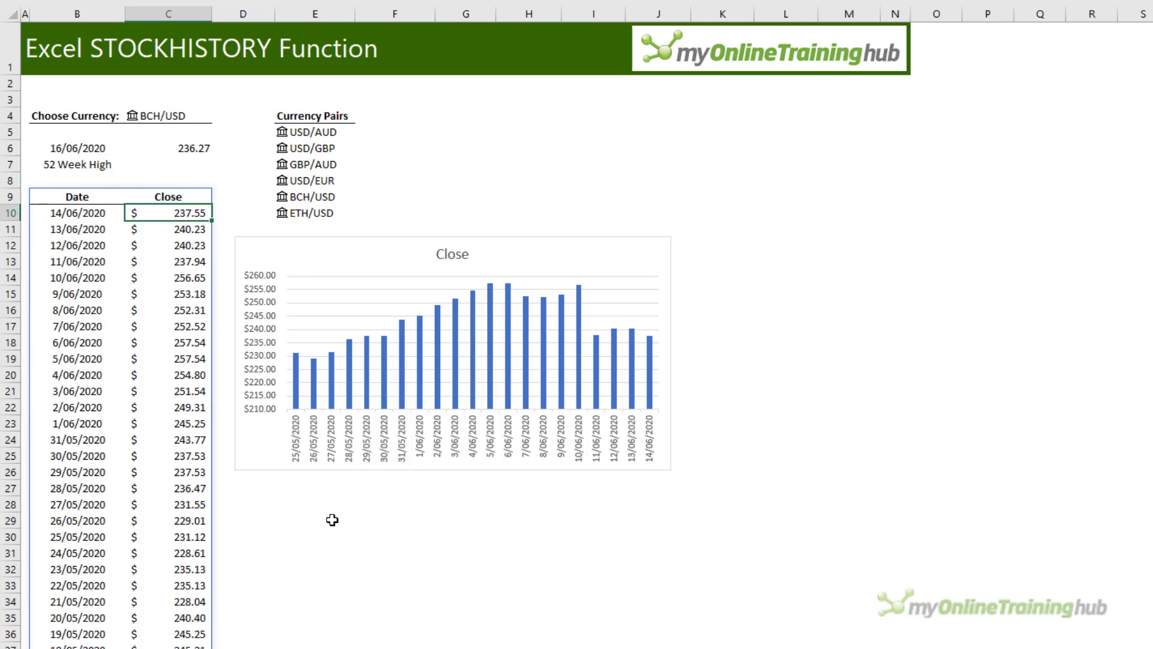
left_click(71, 149)
left_click(85, 213)
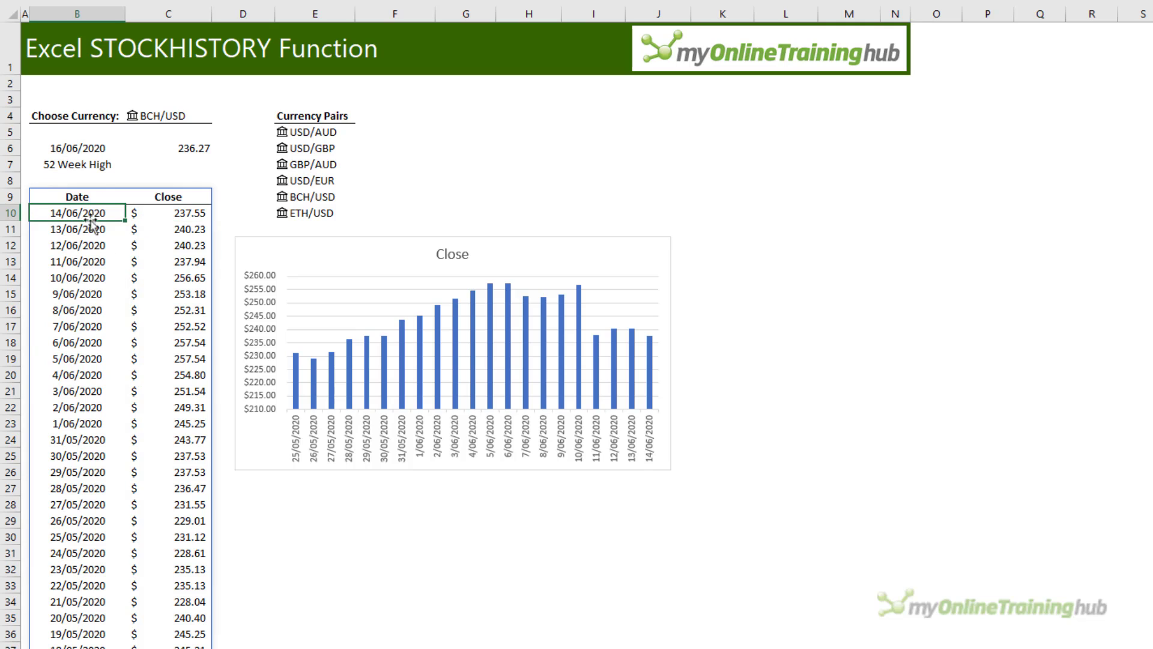
left_click(79, 197)
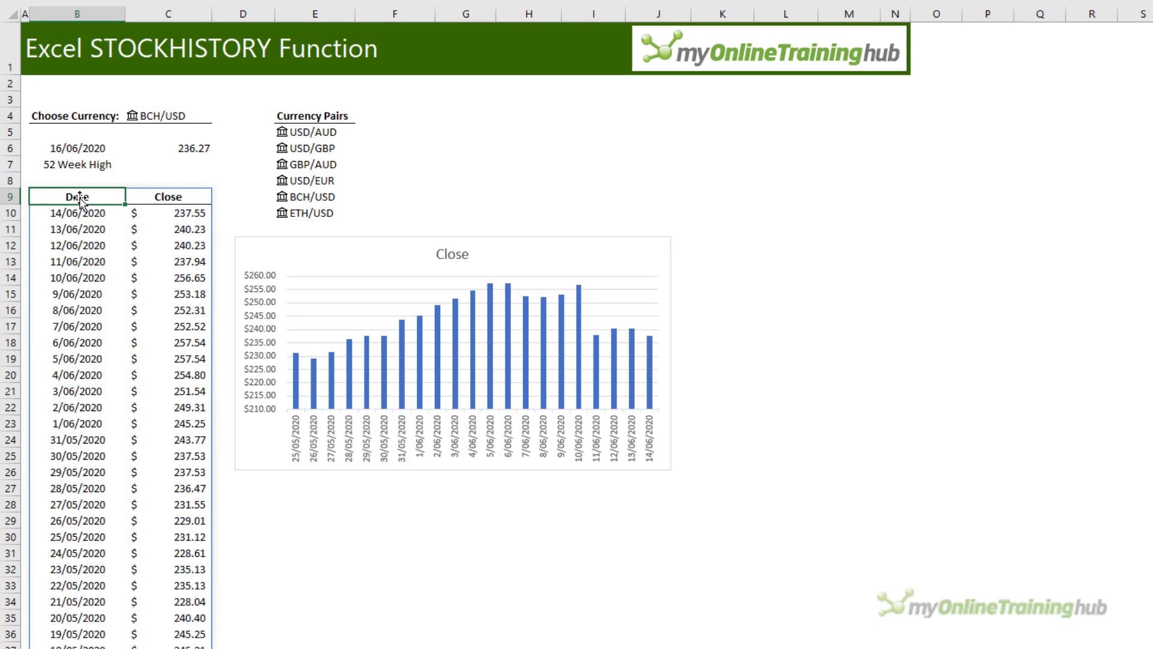
left_click(91, 150)
left_click(99, 213)
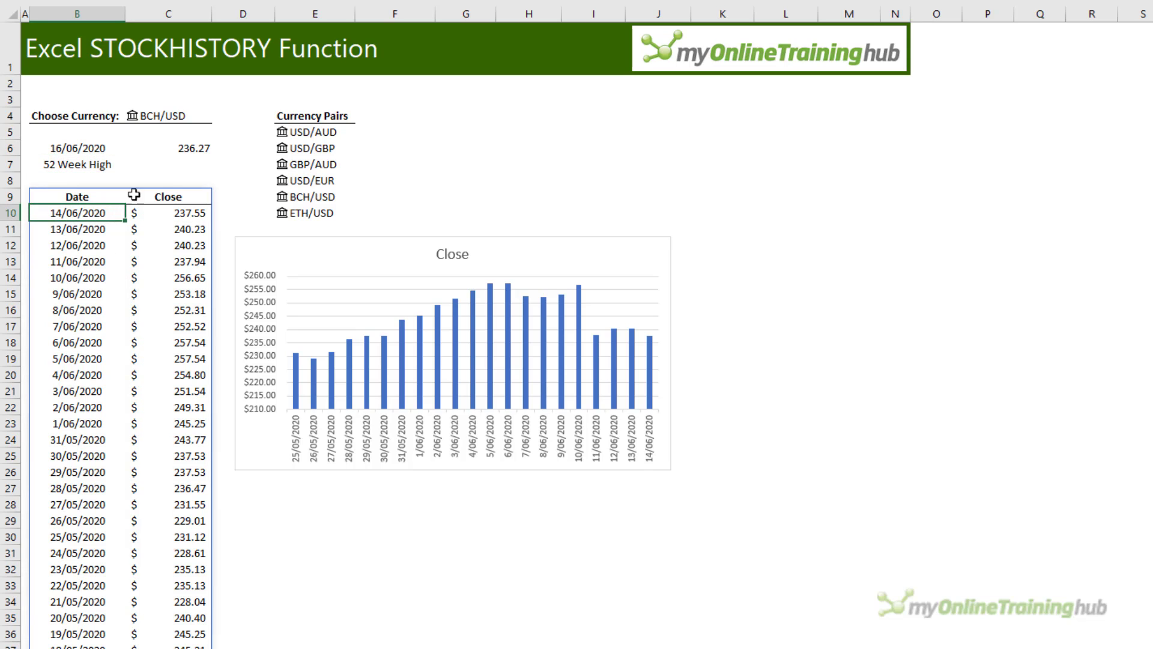
Enter a formula in C7 that returns the 52 week high field of the currency pair in C4.
left_click(191, 164)
type("=")
key("Up")
key("Up")
key("Up")
type(".")
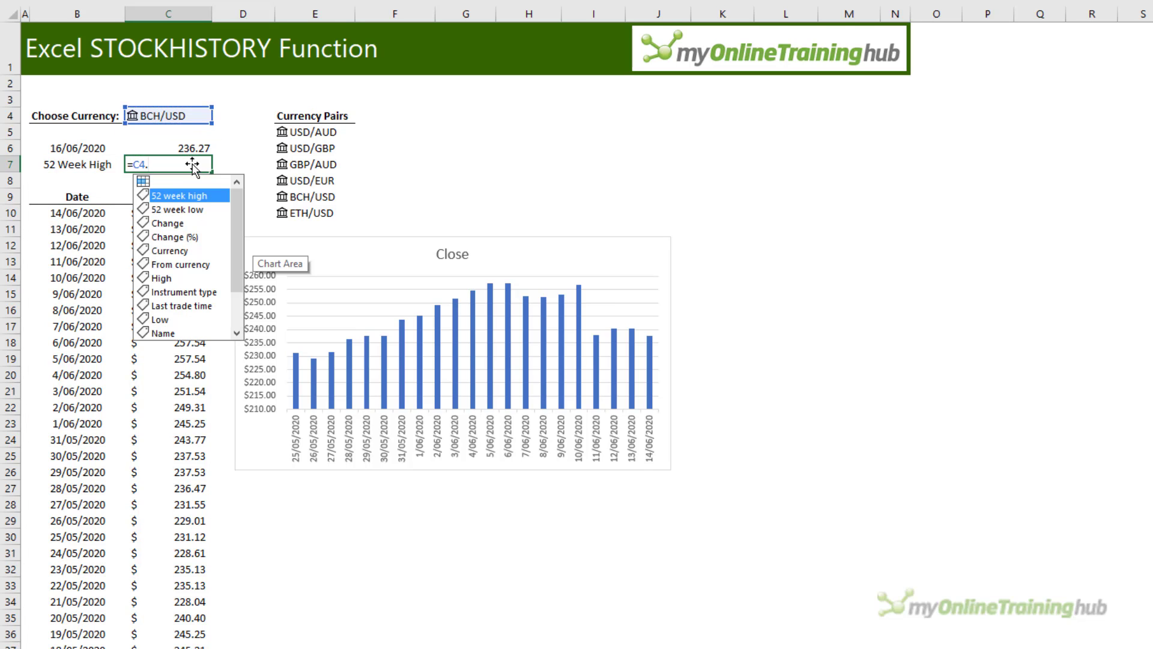
left_click_drag(239, 226, 245, 197)
key("Tab")
key("Return")
key("Up")
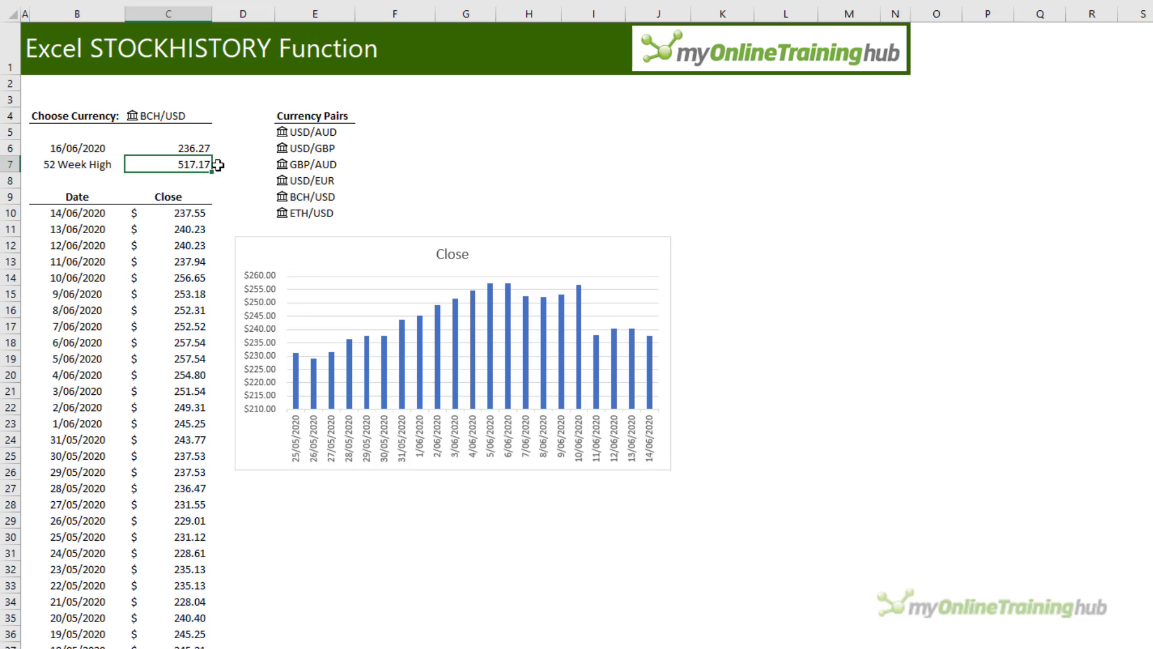
left_click(187, 216)
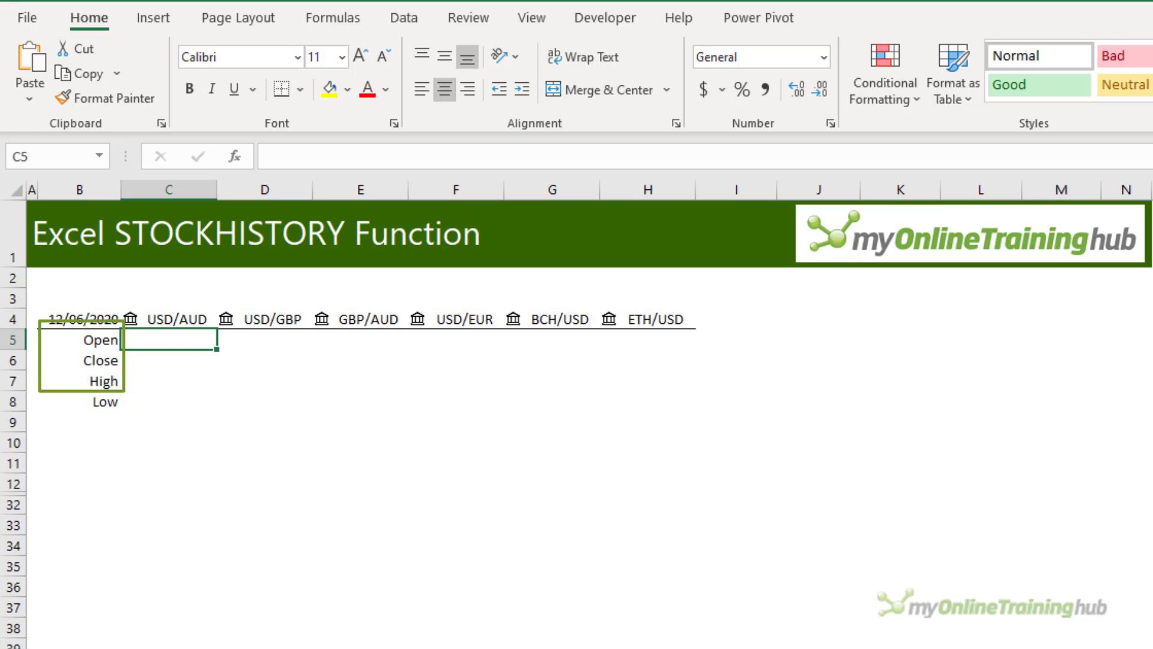
Start a STOCKHISTORY formula in C5 of the currency comparison table, with C4:H4 as the stock and B4 as the start date.
left_click(96, 319)
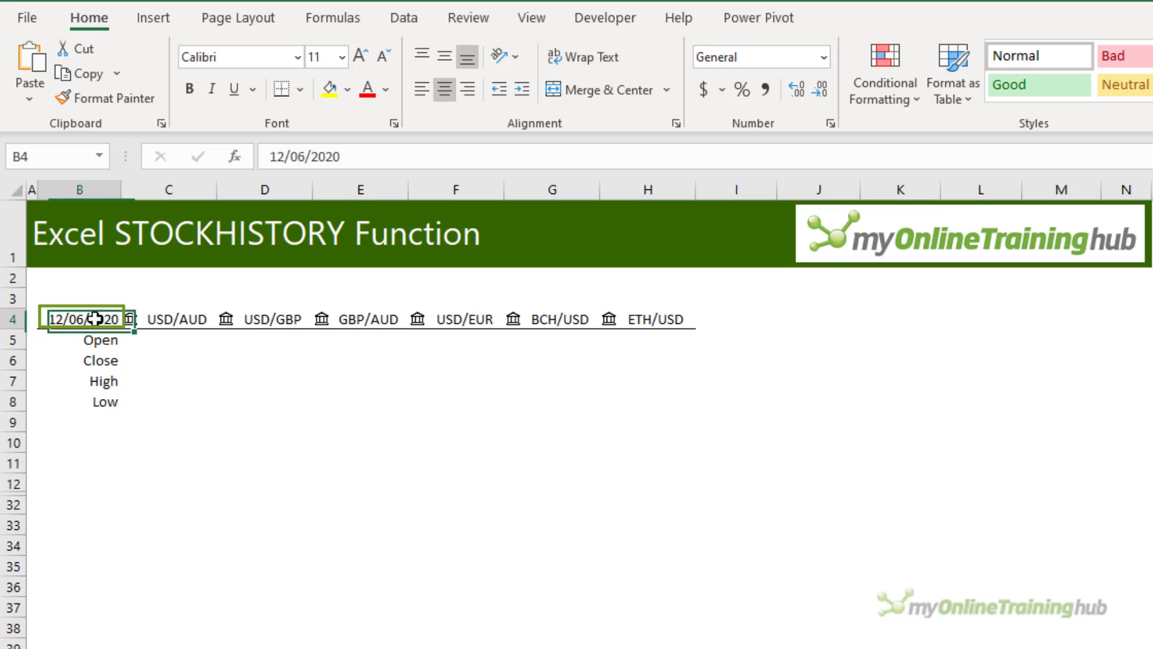
left_click(155, 340)
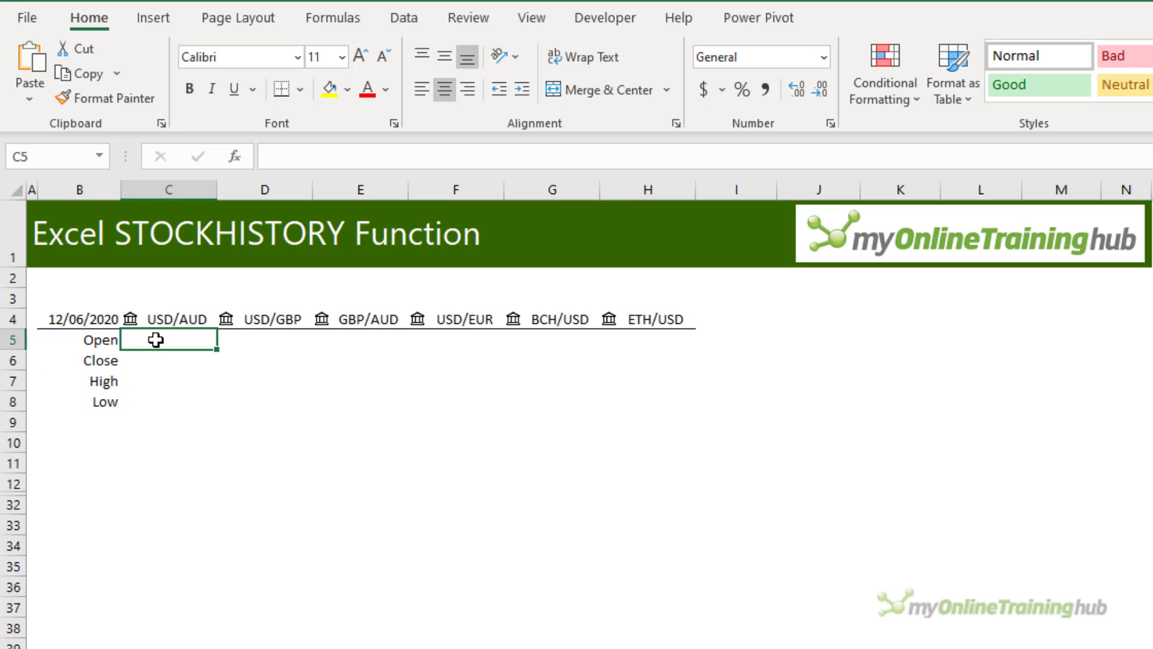
type("=STOCKHISTORY(")
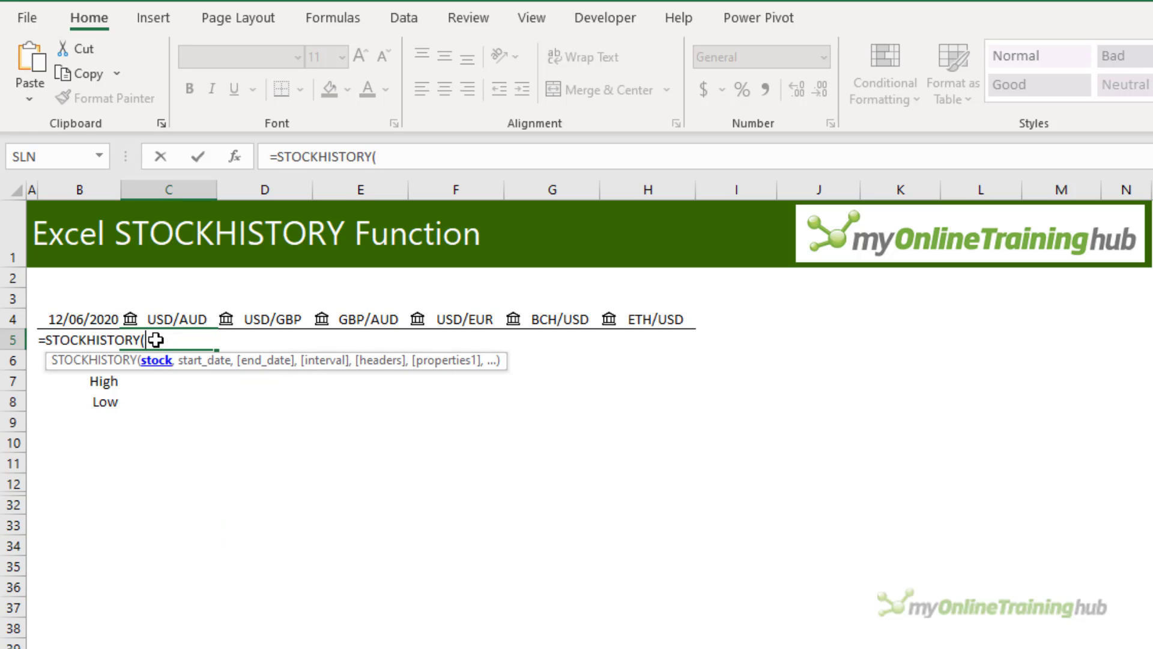
left_click_drag(174, 319, 660, 319)
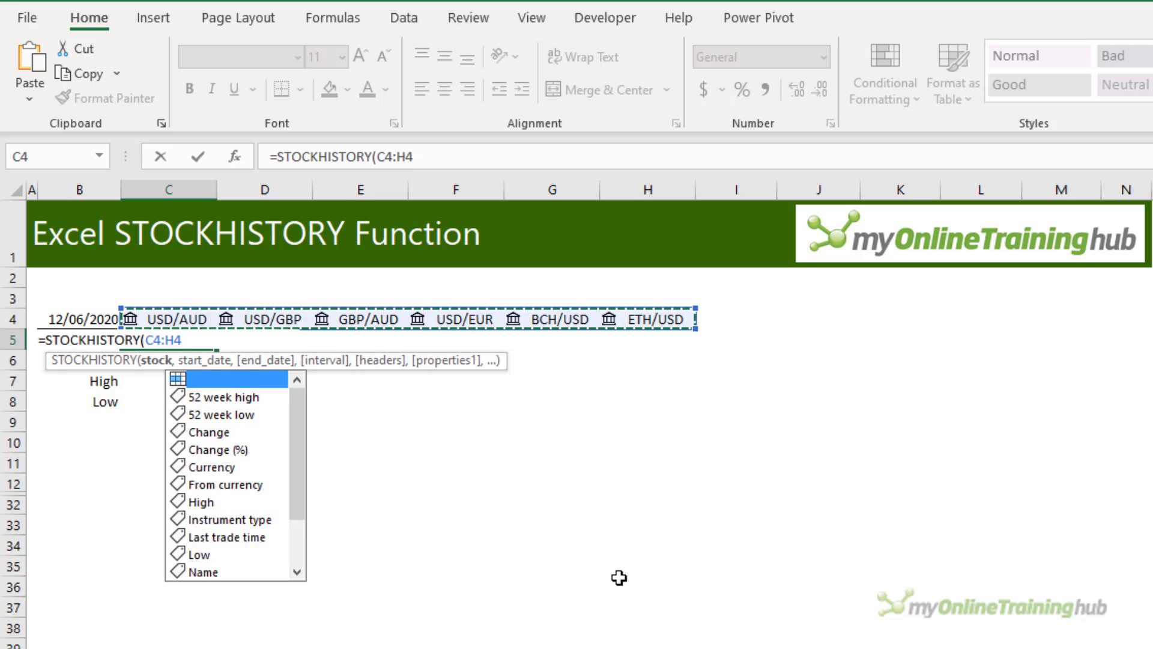
type(",")
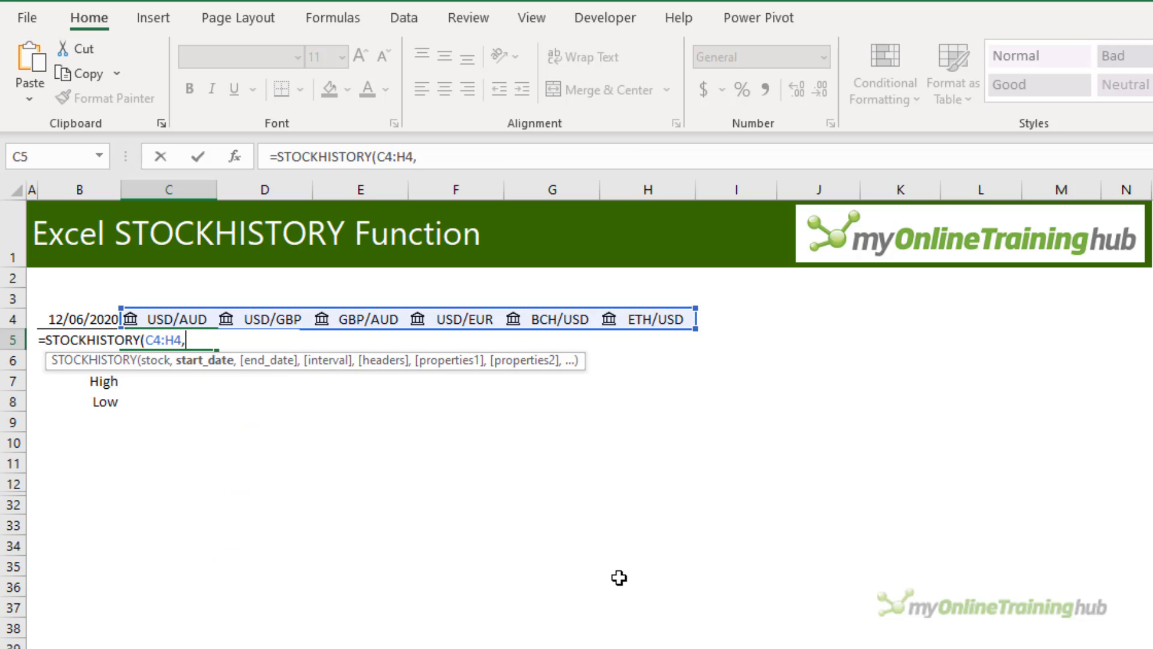
left_click(78, 319)
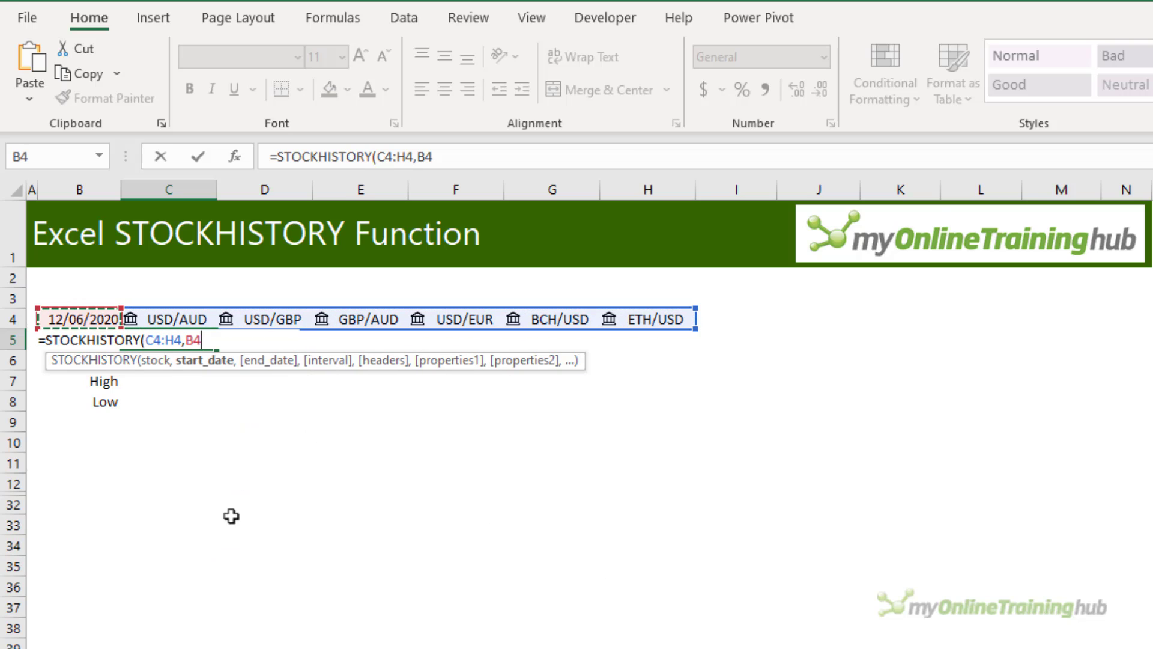
Complete the formula with end date and interval omitted, headers set to 0, and properties {2;1;3;4} for open, close, high and low.
type(",")
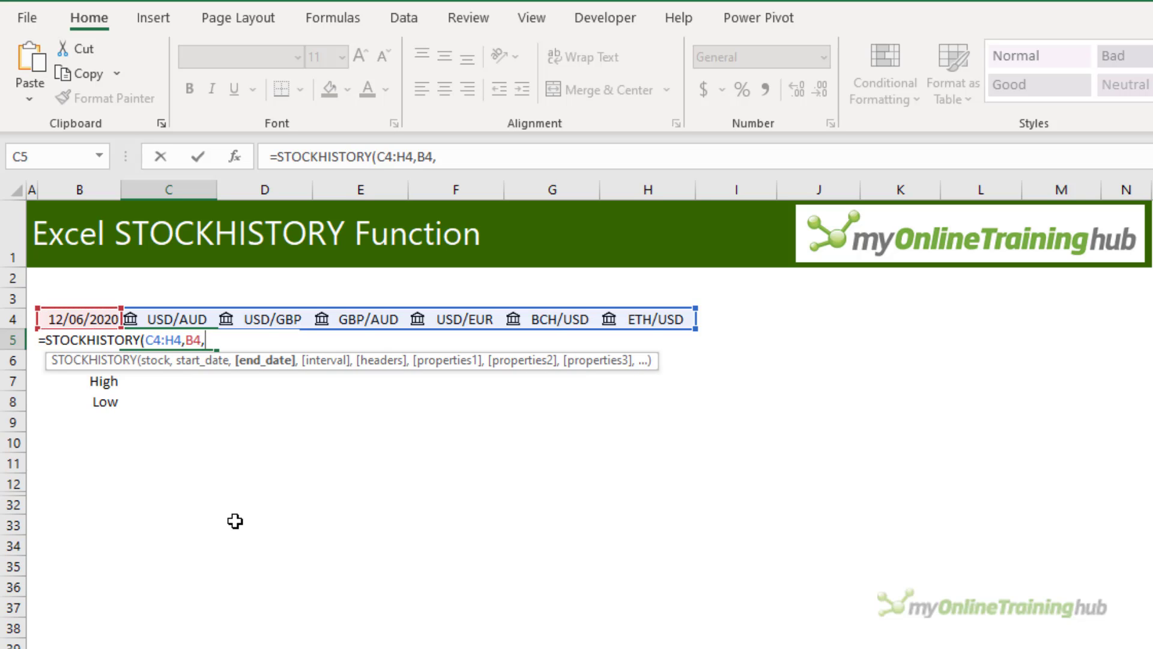
type(",")
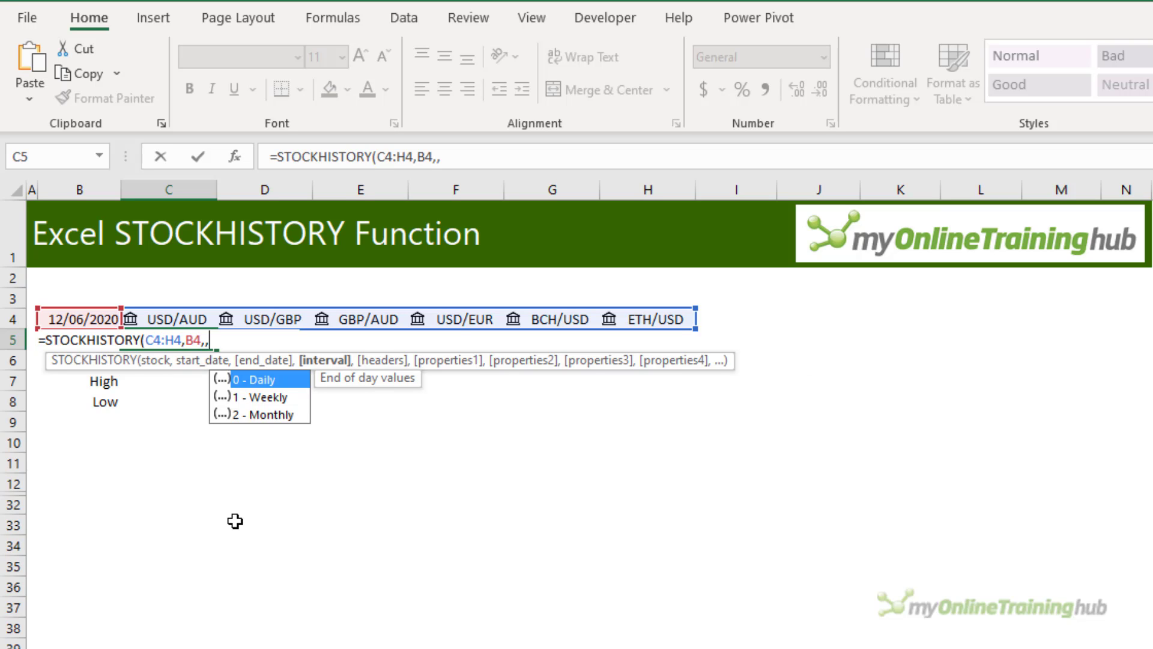
type(",")
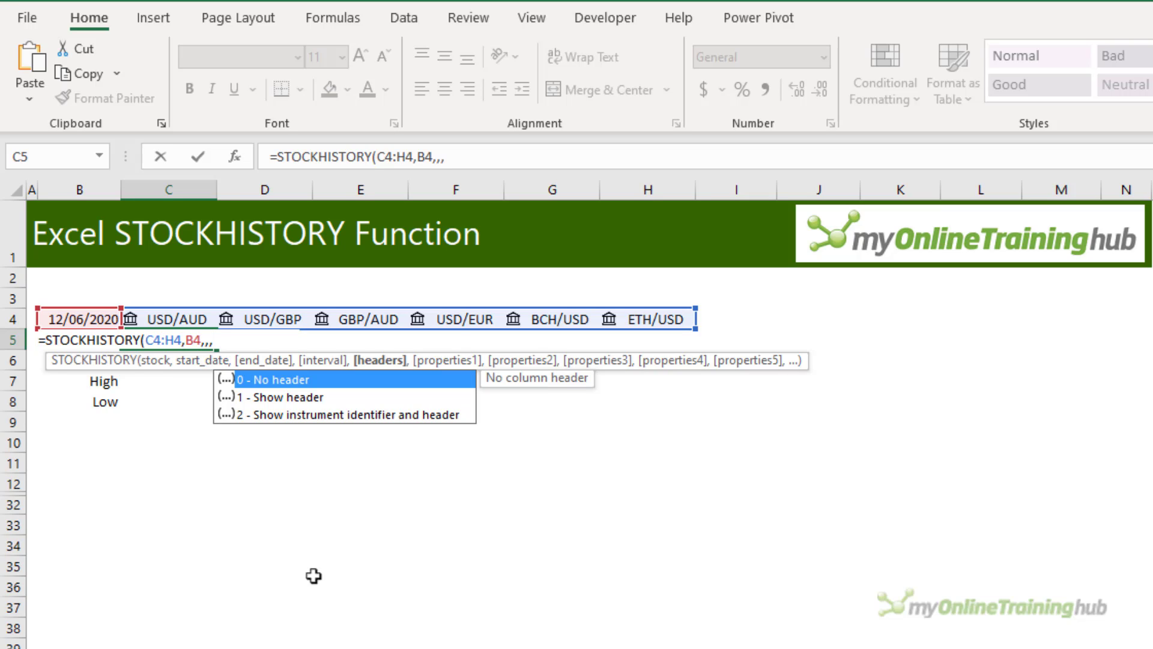
type("0,")
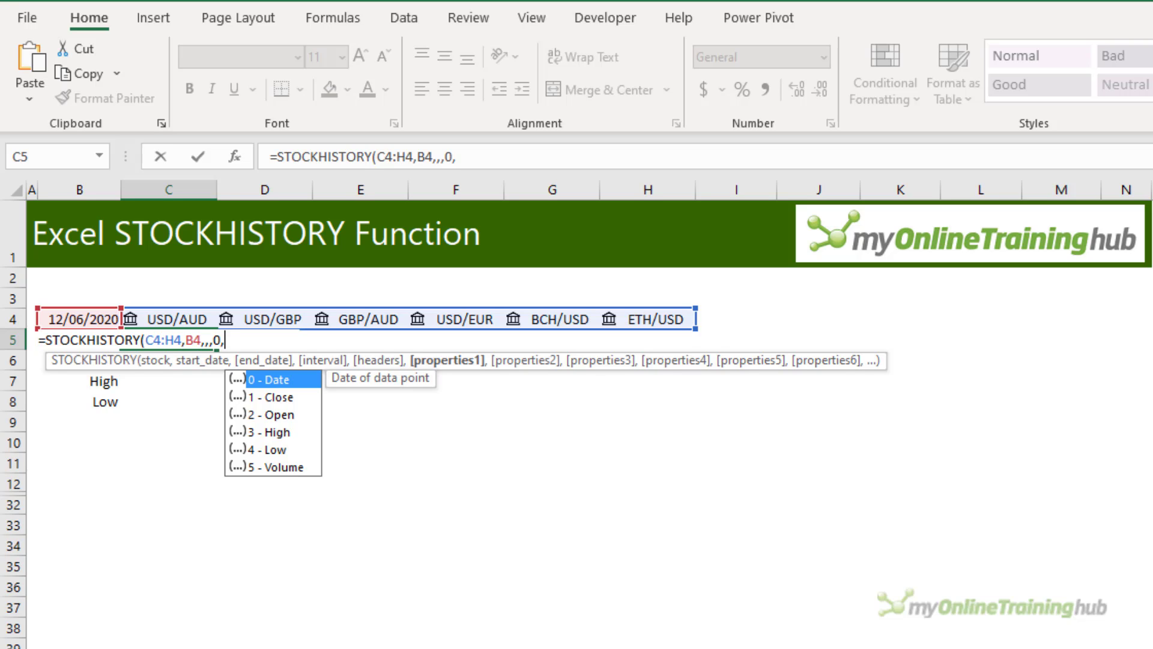
type("{")
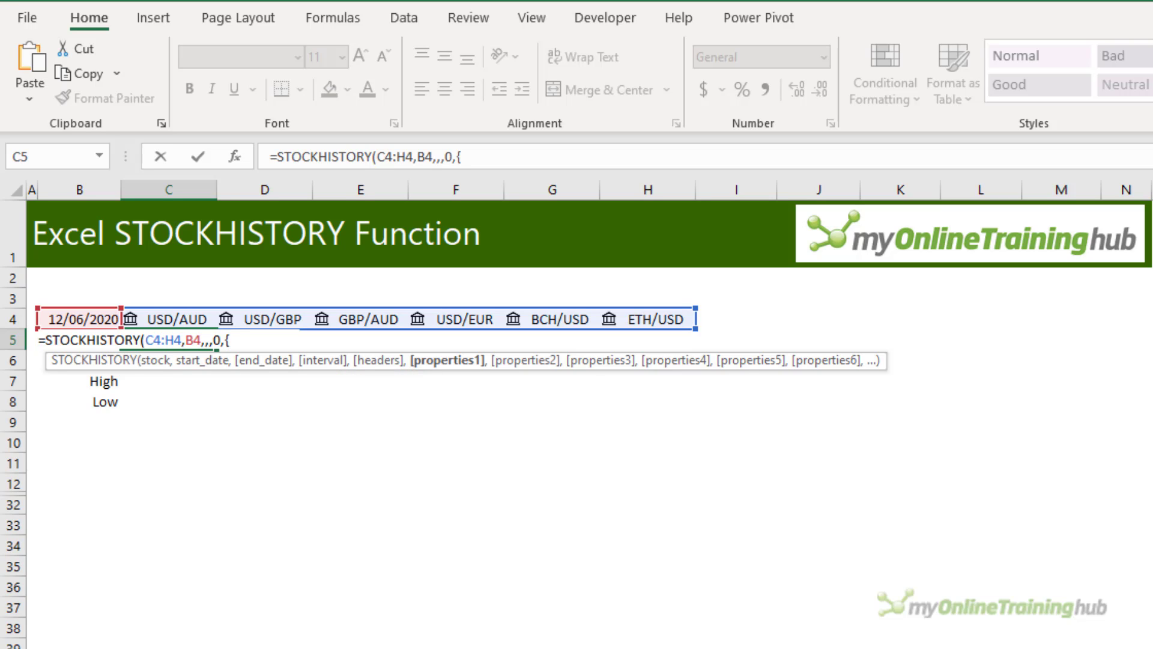
type("2;1 ;3;4")
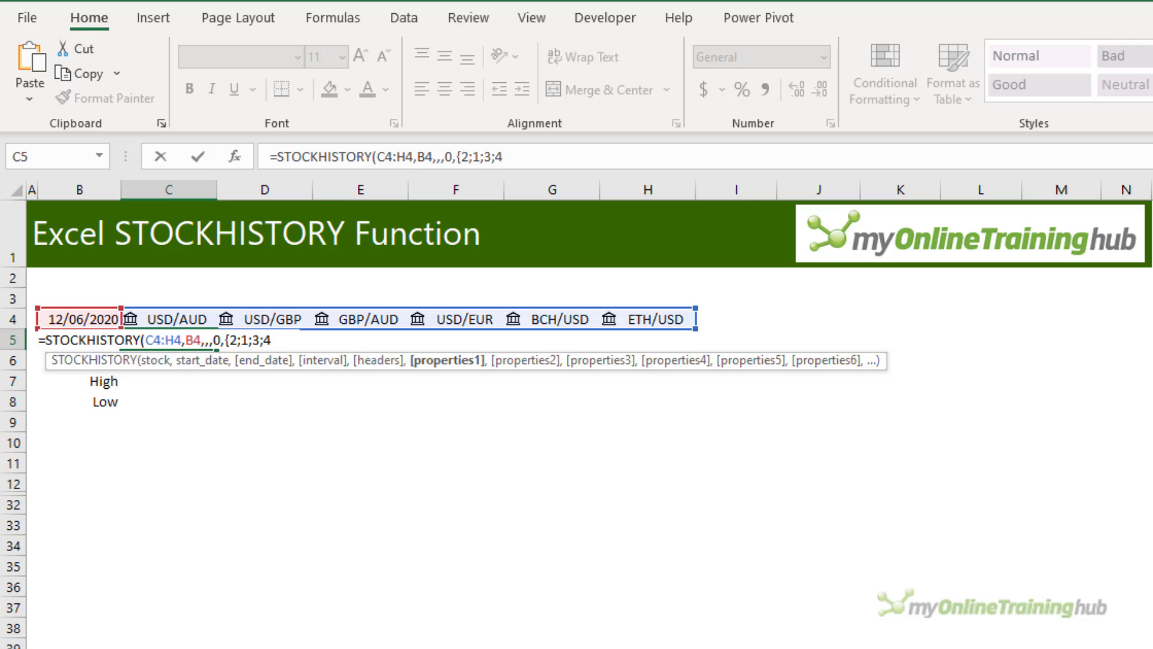
type("}")
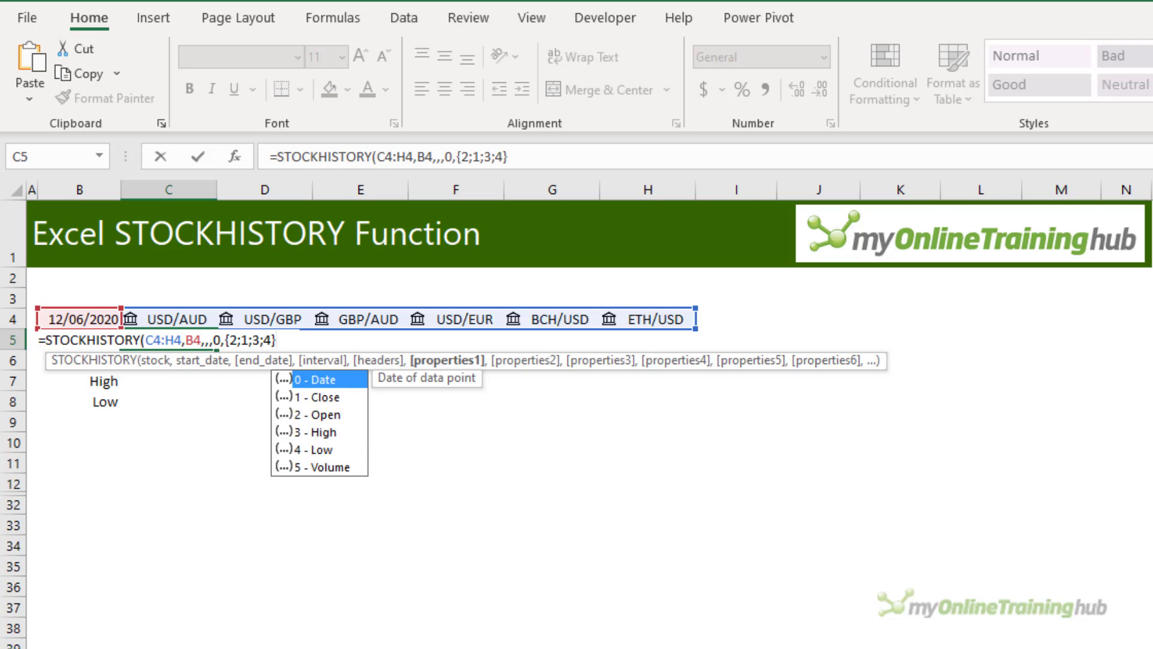
type(")")
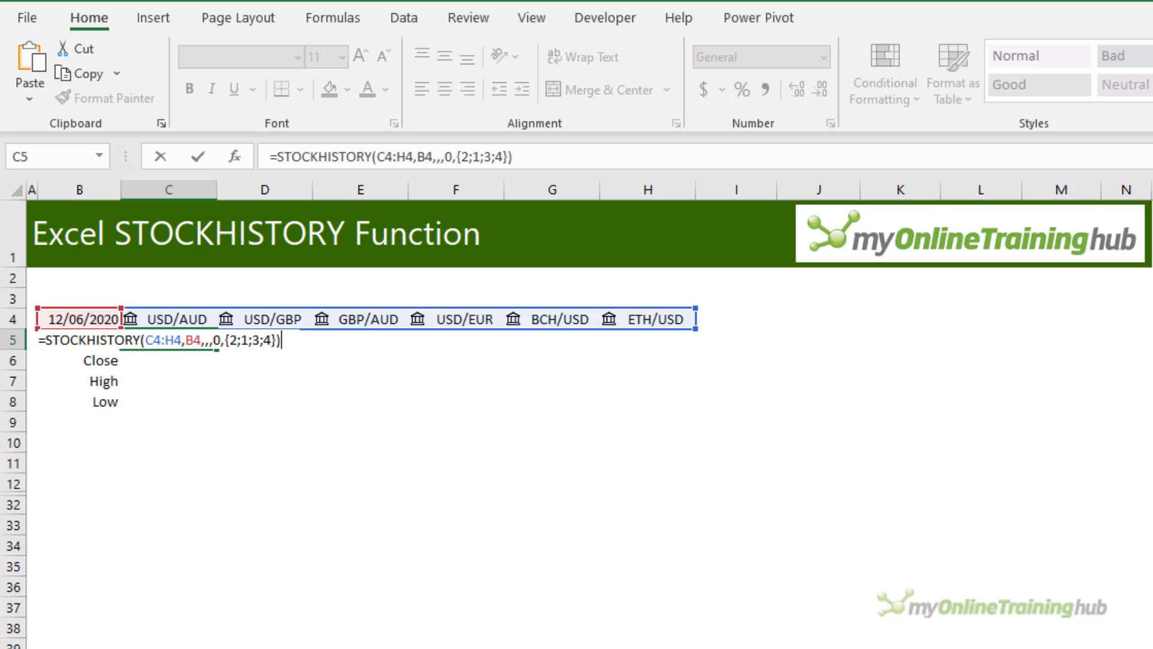
key("Return")
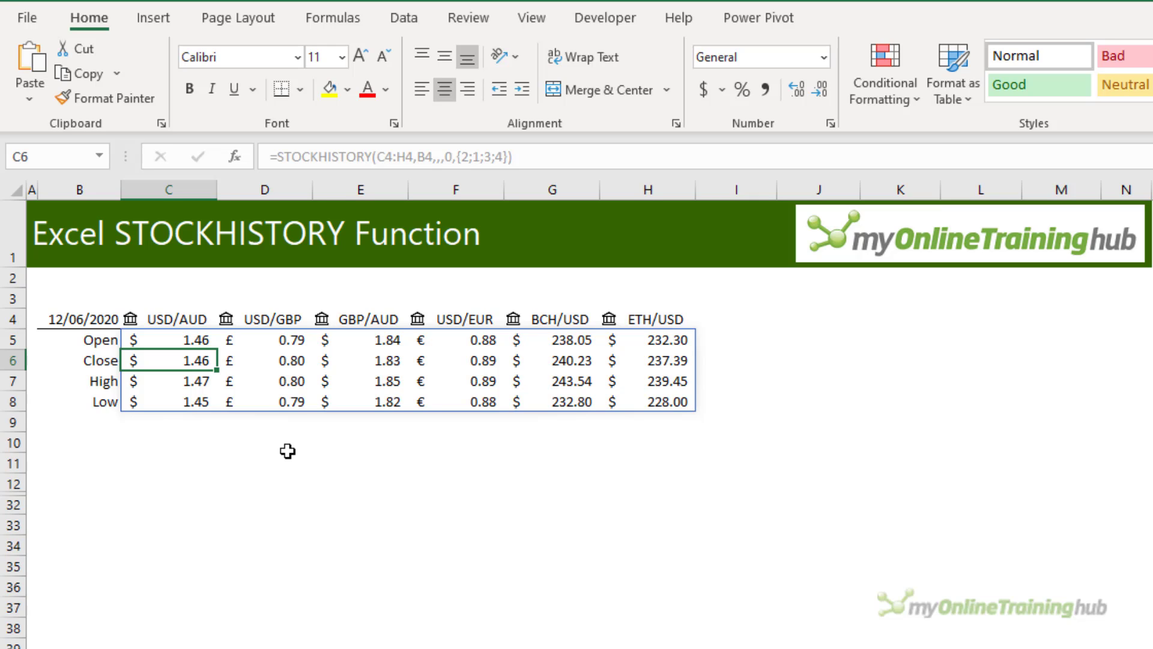
Apply the coloured three-arrow icon set separately to the open and close prices of USD/AUD in C5:C6 and USD/GBP in D5:D6.
left_click_drag(183, 340, 183, 360)
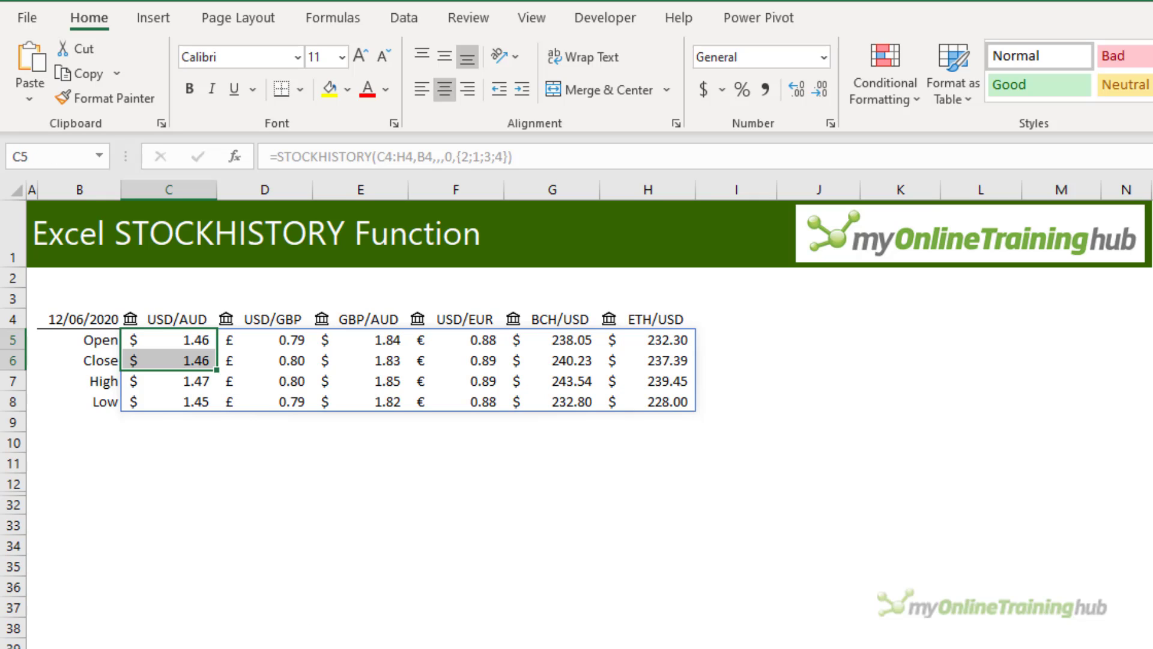
left_click(869, 107)
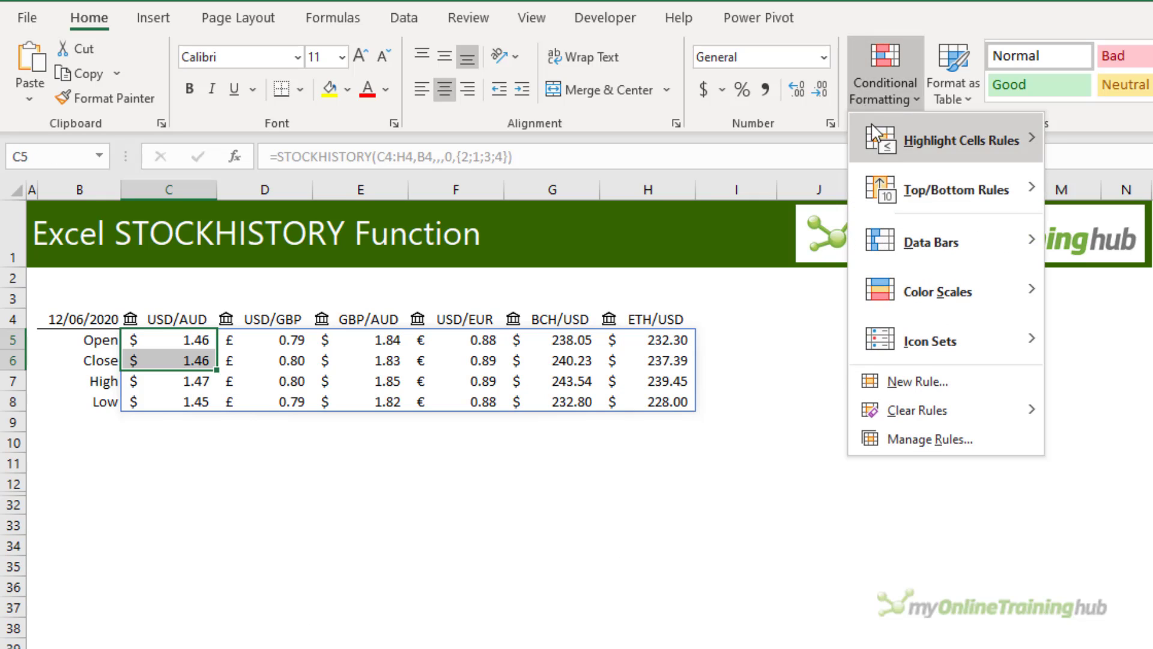
mouse_move(929, 354)
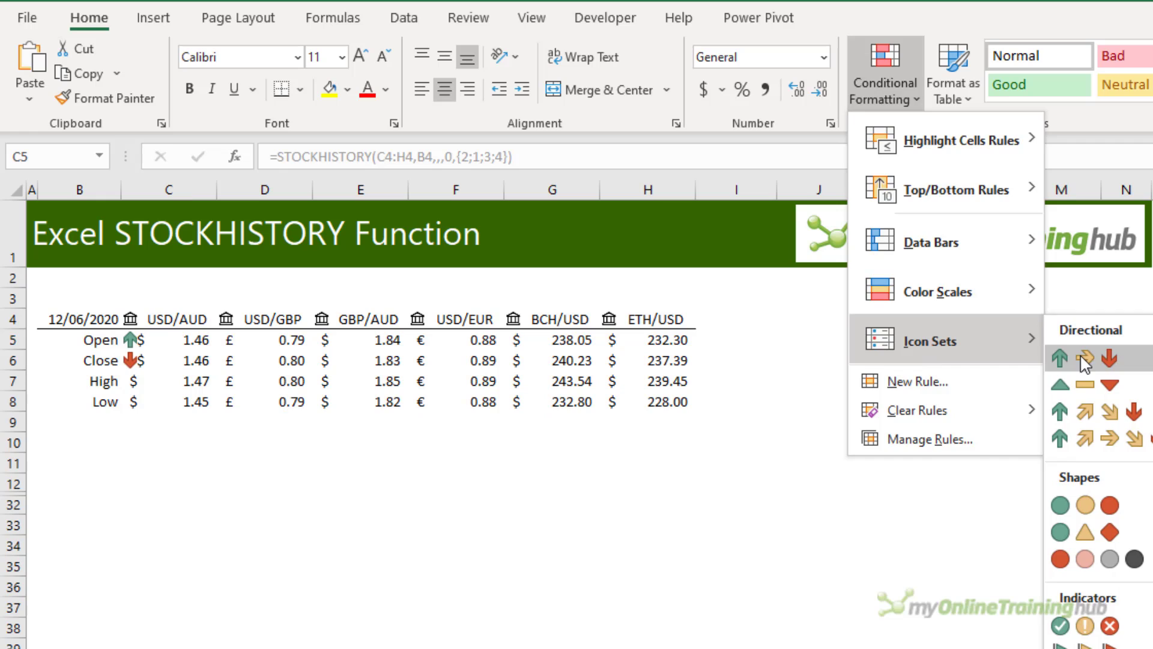
left_click(1063, 349)
left_click_drag(292, 340, 292, 360)
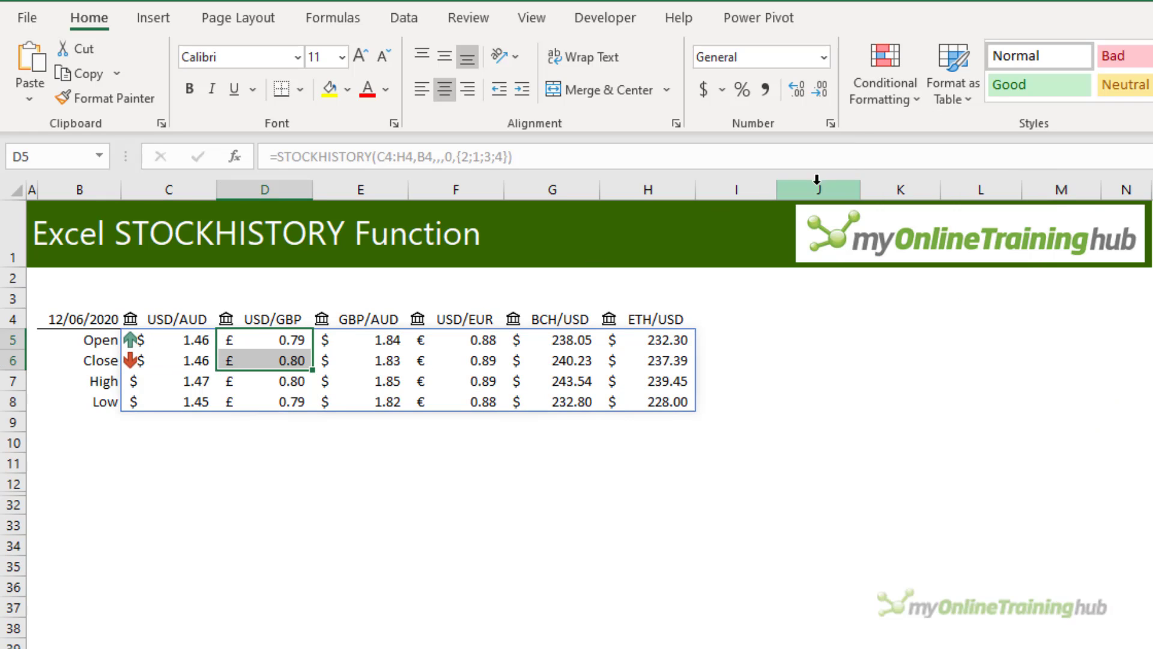
left_click(861, 106)
mouse_move(928, 338)
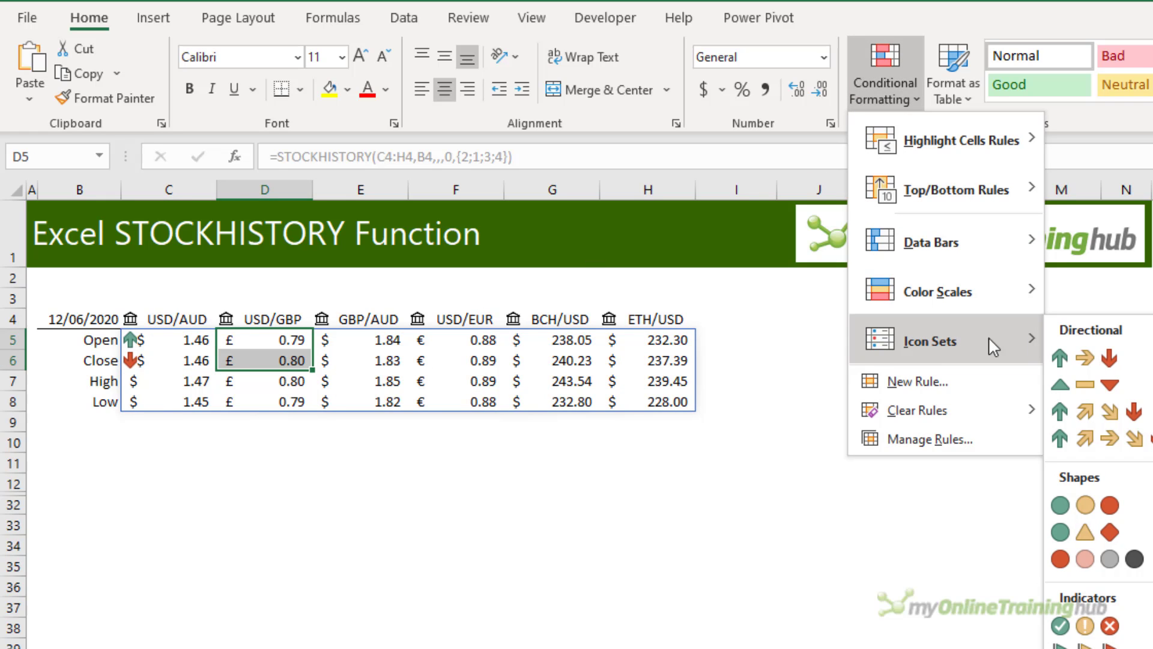
left_click(1083, 356)
Apply the coloured three-arrow icon set separately to the open and close prices of GBP/AUD in E5:E6 and USD/EUR in F5:F6.
left_click_drag(393, 340, 397, 358)
left_click(883, 84)
mouse_move(932, 337)
left_click(1094, 356)
left_click_drag(480, 343, 484, 360)
left_click(871, 96)
mouse_move(911, 335)
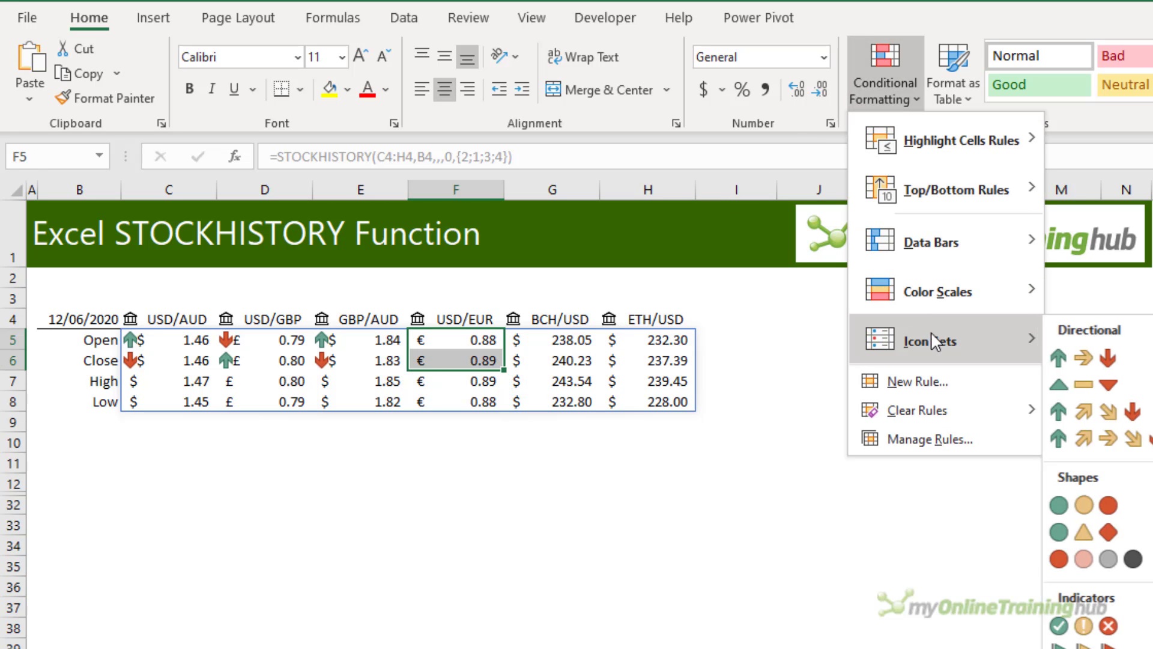
left_click(1074, 354)
Apply the coloured three-arrow icon set separately to the open and close prices of BCH/USD in G5:G6 and ETH/USD in H5:H6.
left_click_drag(562, 340, 565, 360)
left_click(883, 84)
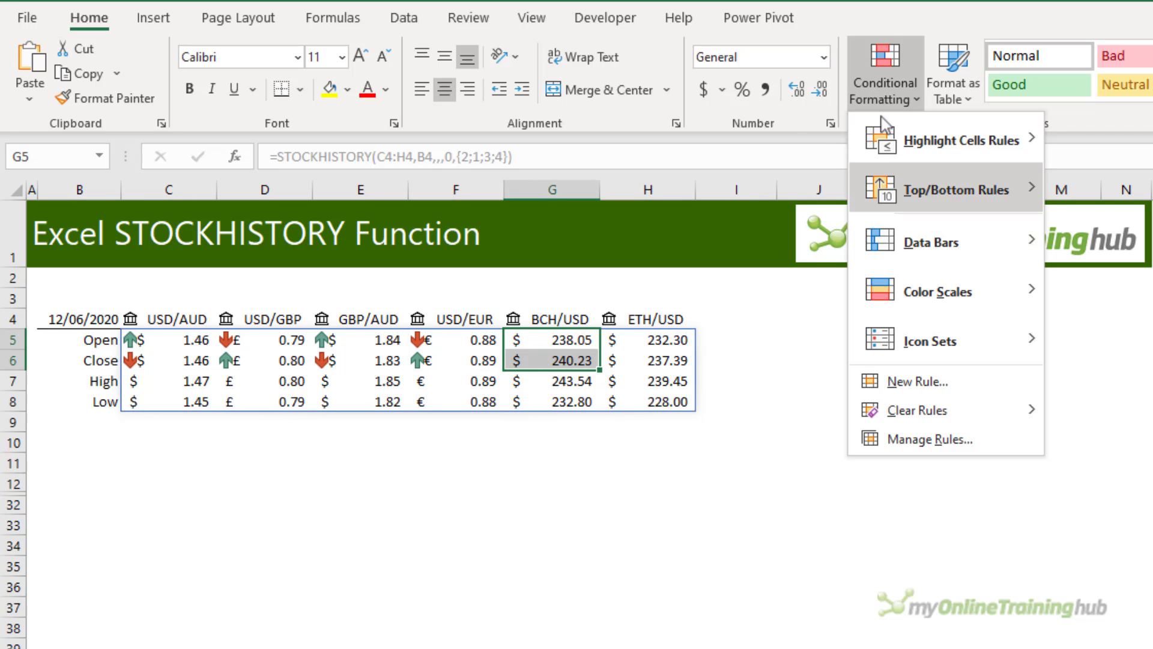
left_click(1109, 360)
left_click_drag(655, 340, 658, 361)
left_click(883, 90)
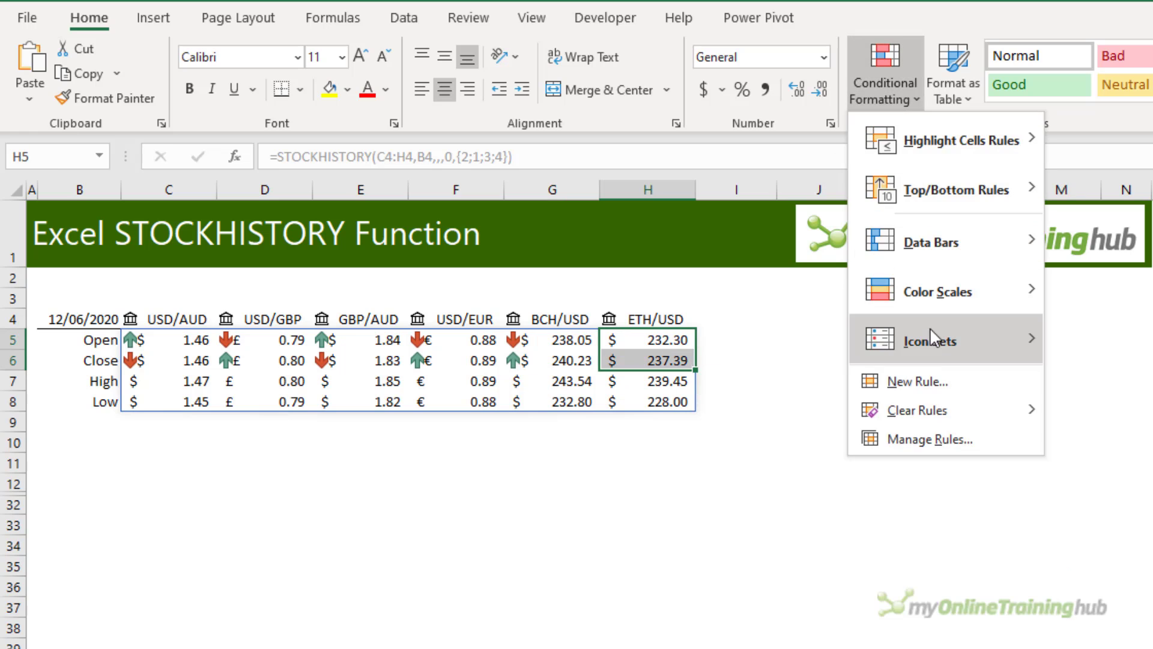
left_click(1074, 355)
Reveal the hidden rows below row 12 and examine the start and step arguments of the SEQUENCE formula in B14.
left_click_drag(13, 483, 20, 501)
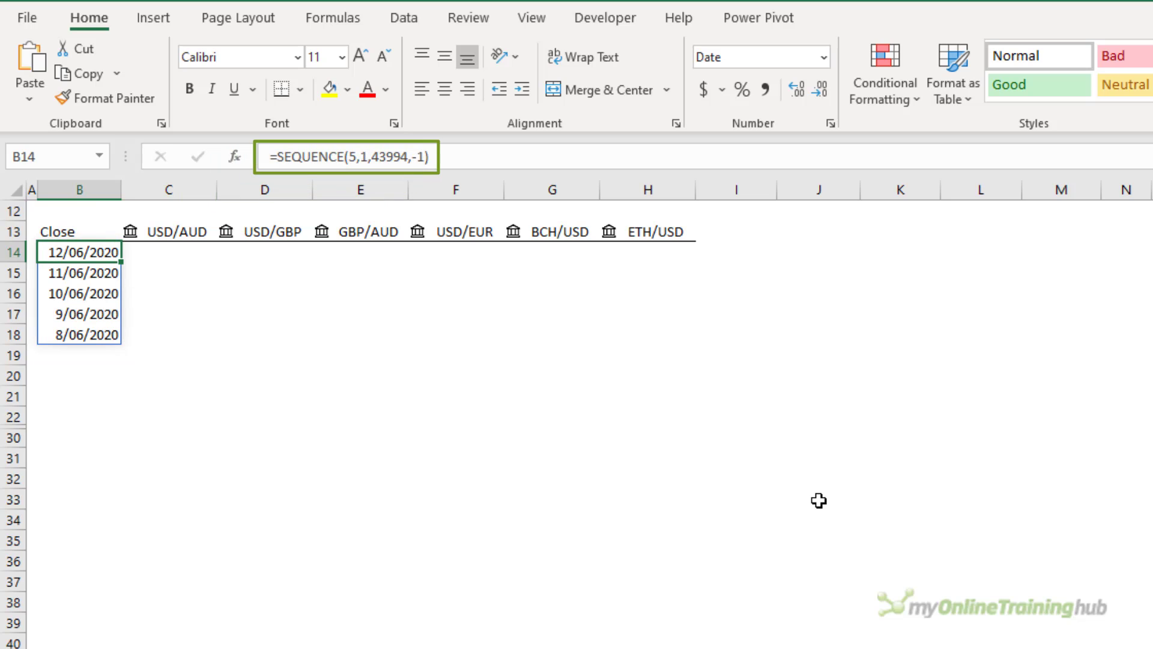
double_click(387, 157)
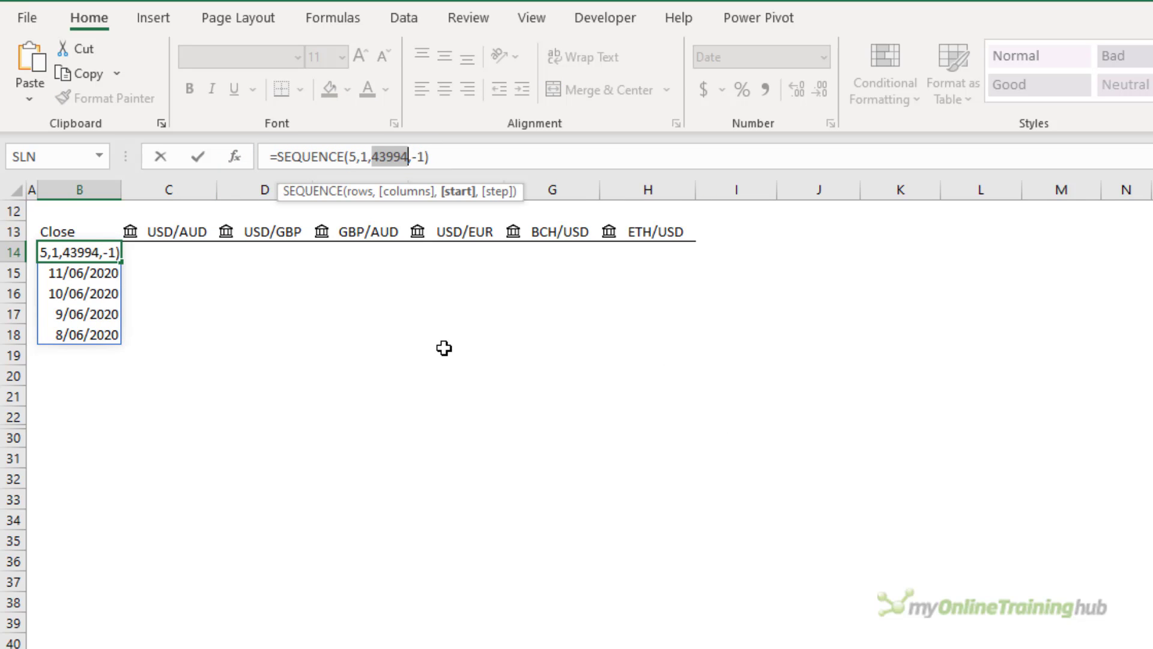
double_click(420, 156)
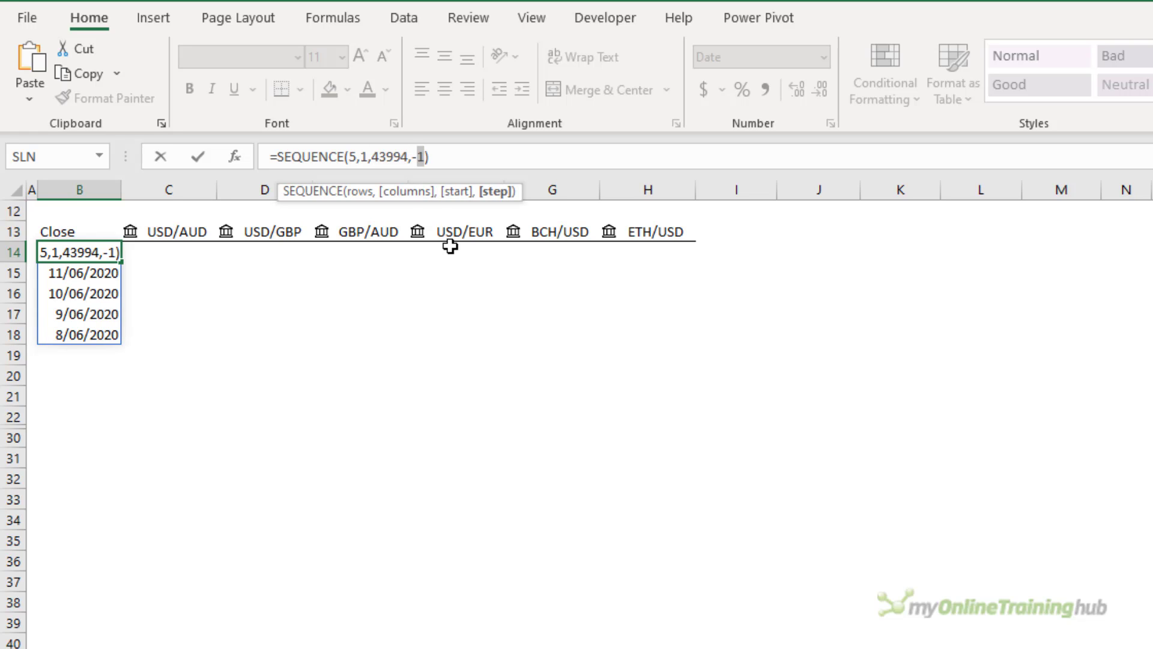
key("ctrl+Return")
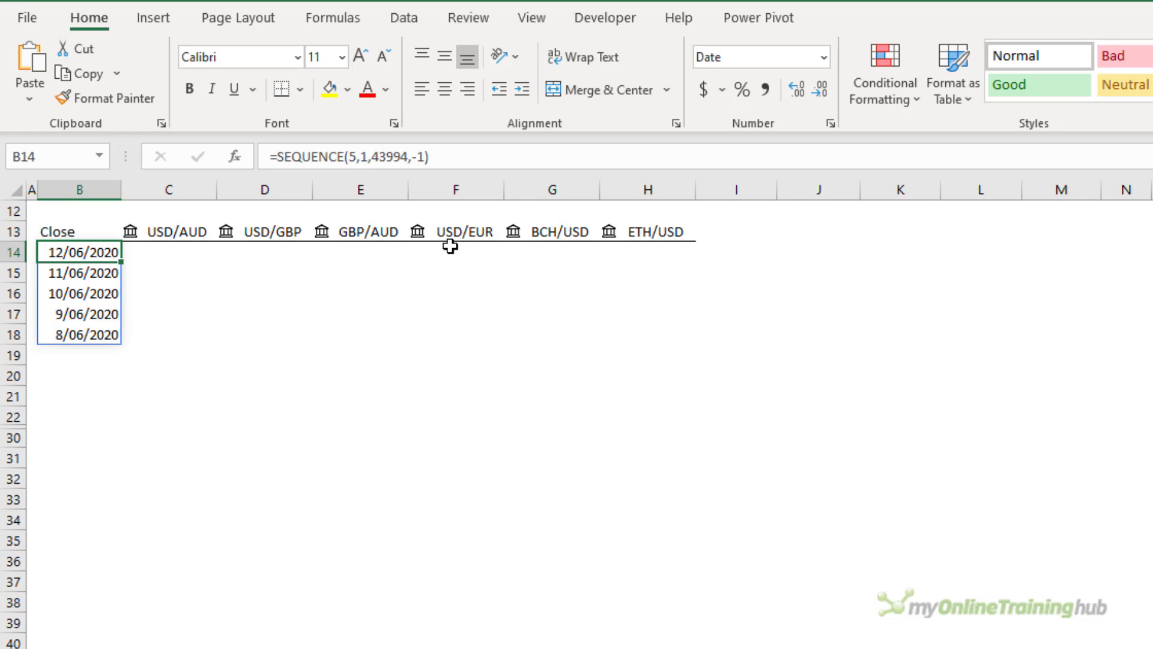
Start a STOCKHISTORY formula in C14 with C13:H13 as the stock and the spilled dates B14# as the start date.
key("Right")
type("=sto")
key("Tab")
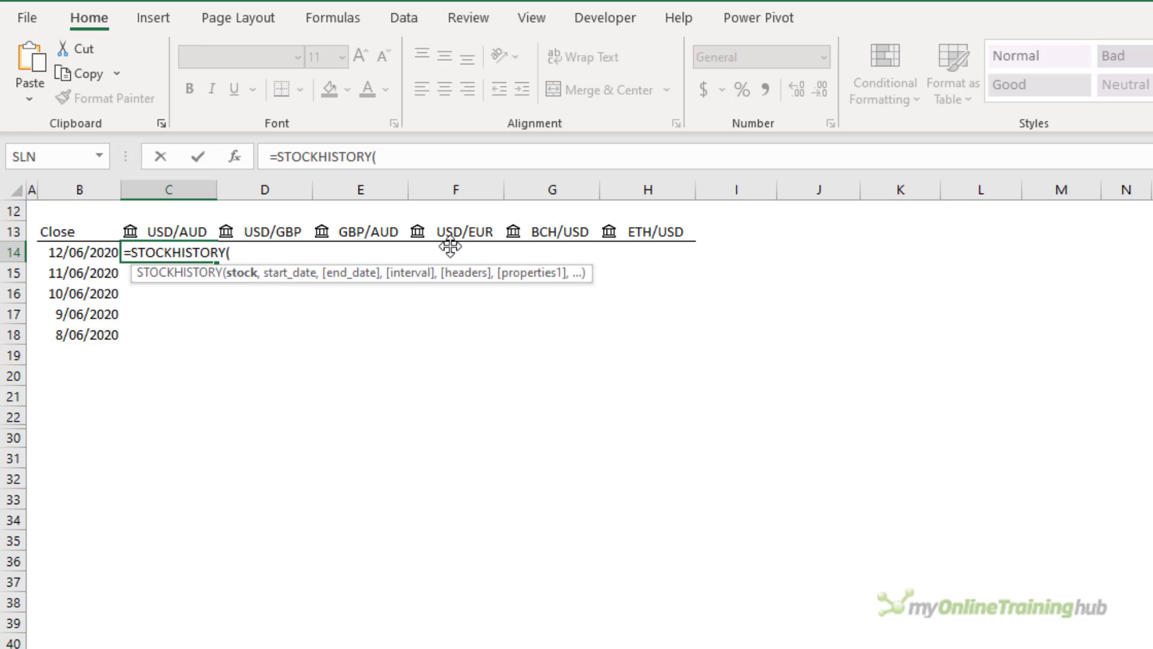
left_click_drag(165, 228, 673, 228)
type(",")
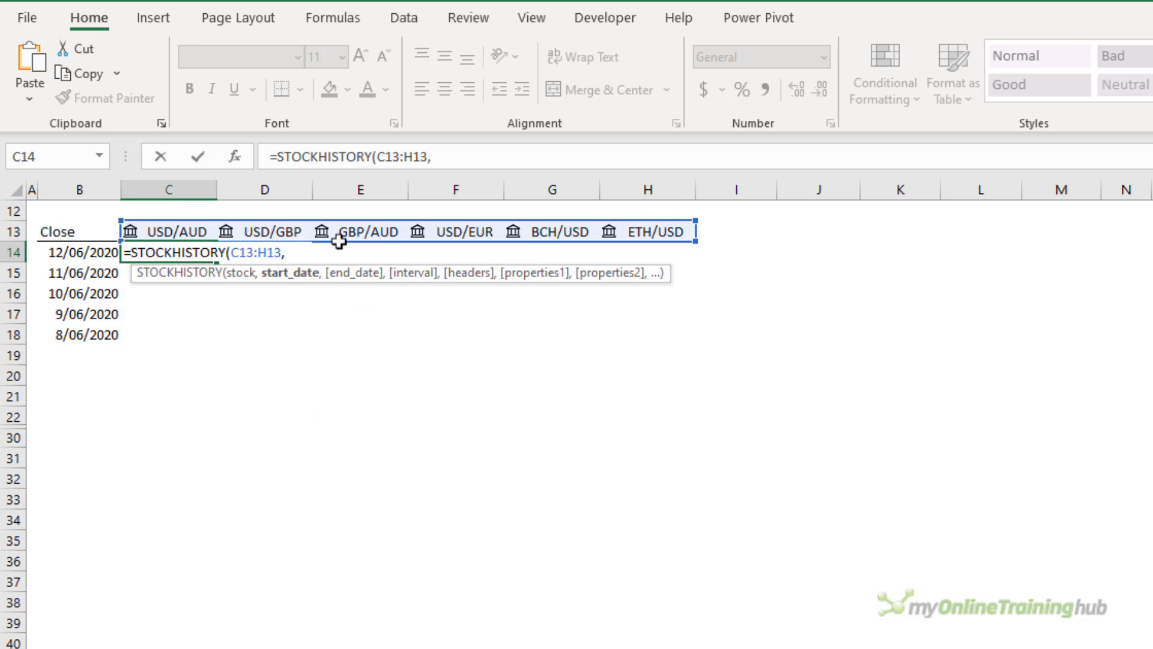
left_click_drag(72, 252, 72, 329)
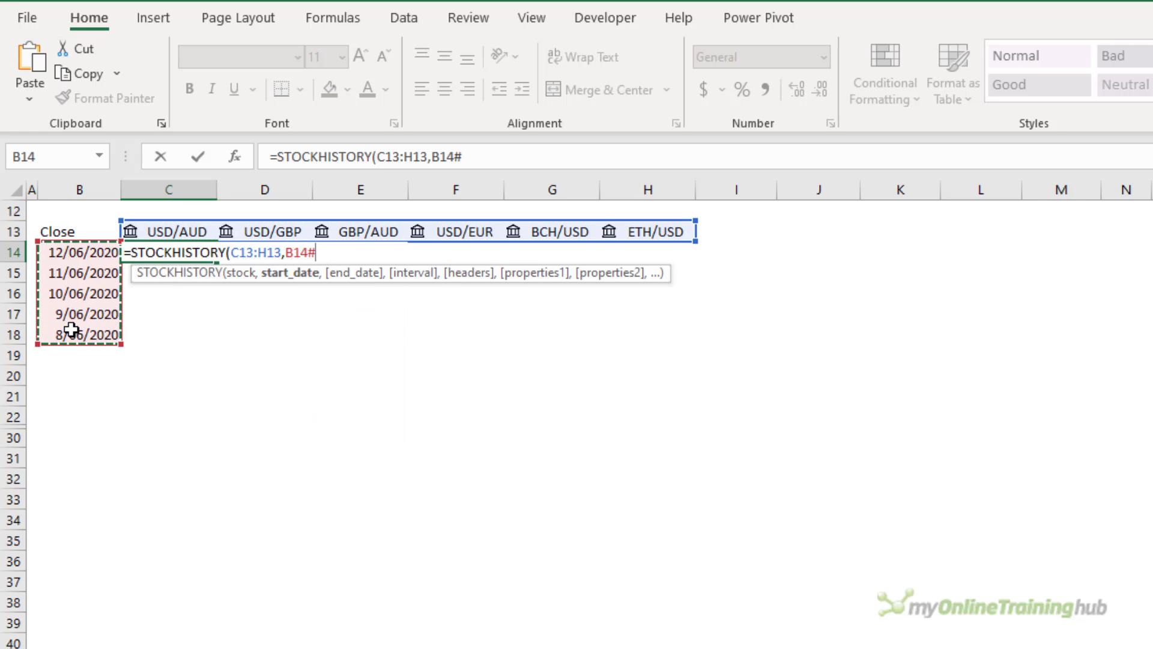
key("shift+Left")
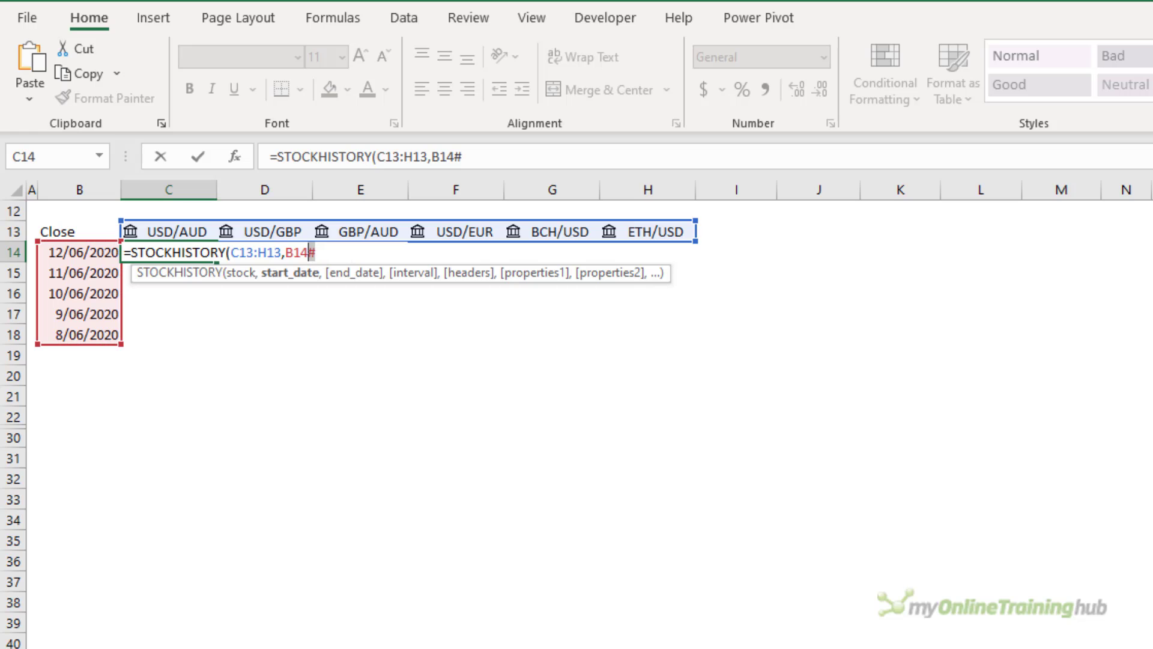
left_click_drag(316, 253, 286, 252)
left_click(316, 252)
Complete the C14 formula with end date and interval omitted, headers set to 0, and property 1 for close.
type(",")
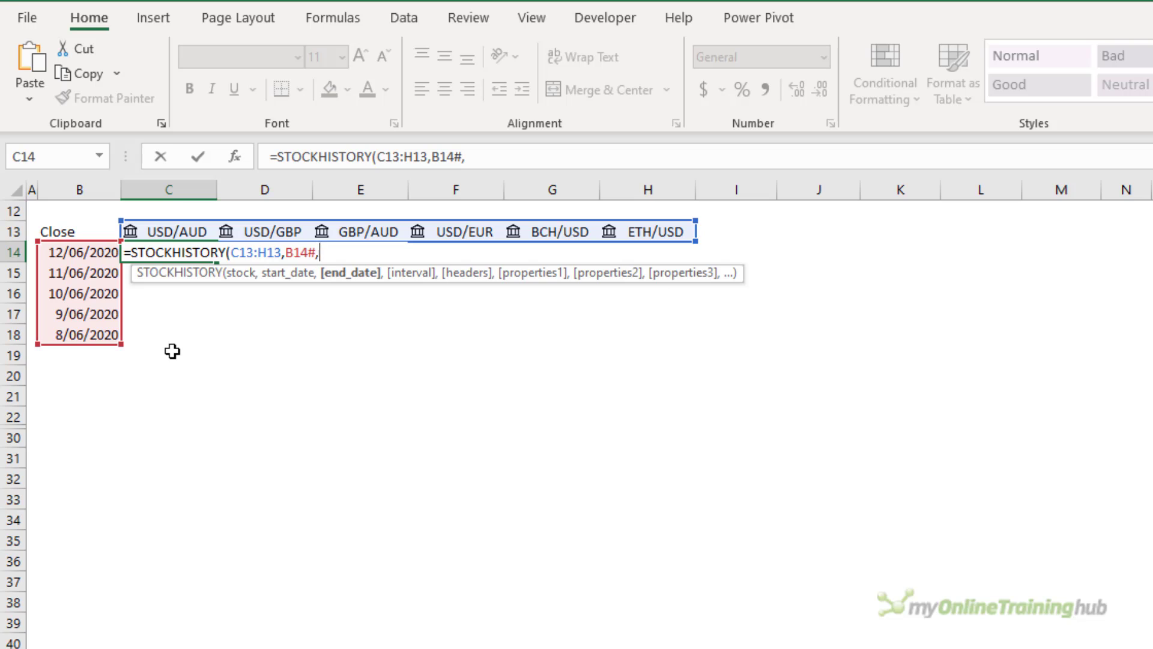
type(",")
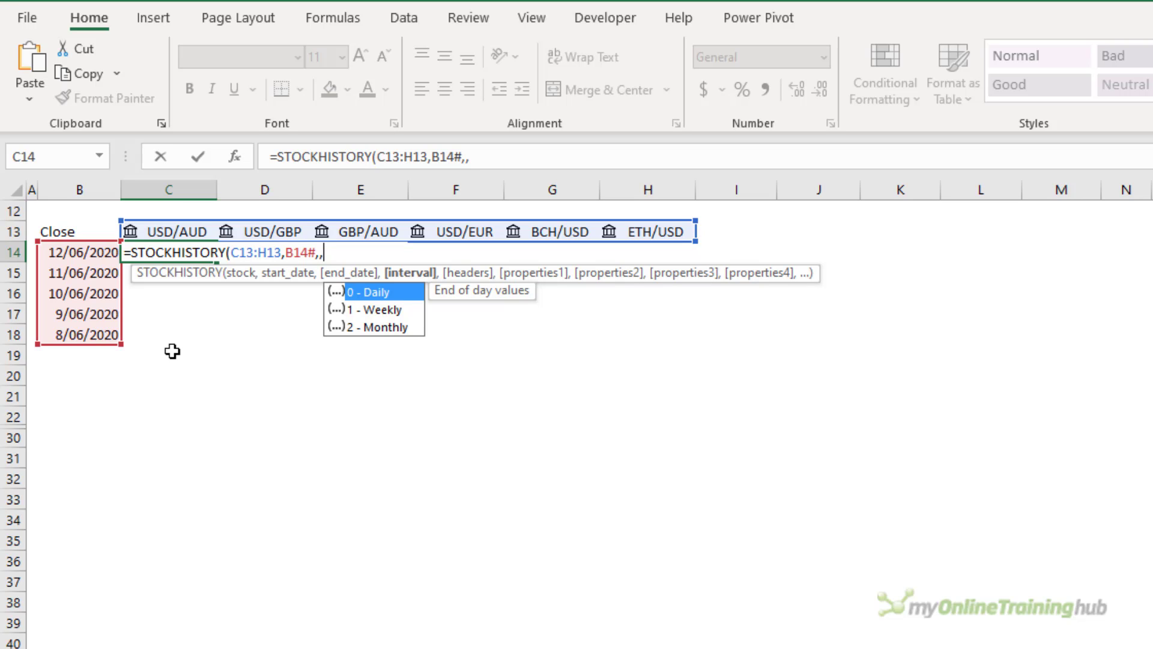
type(",")
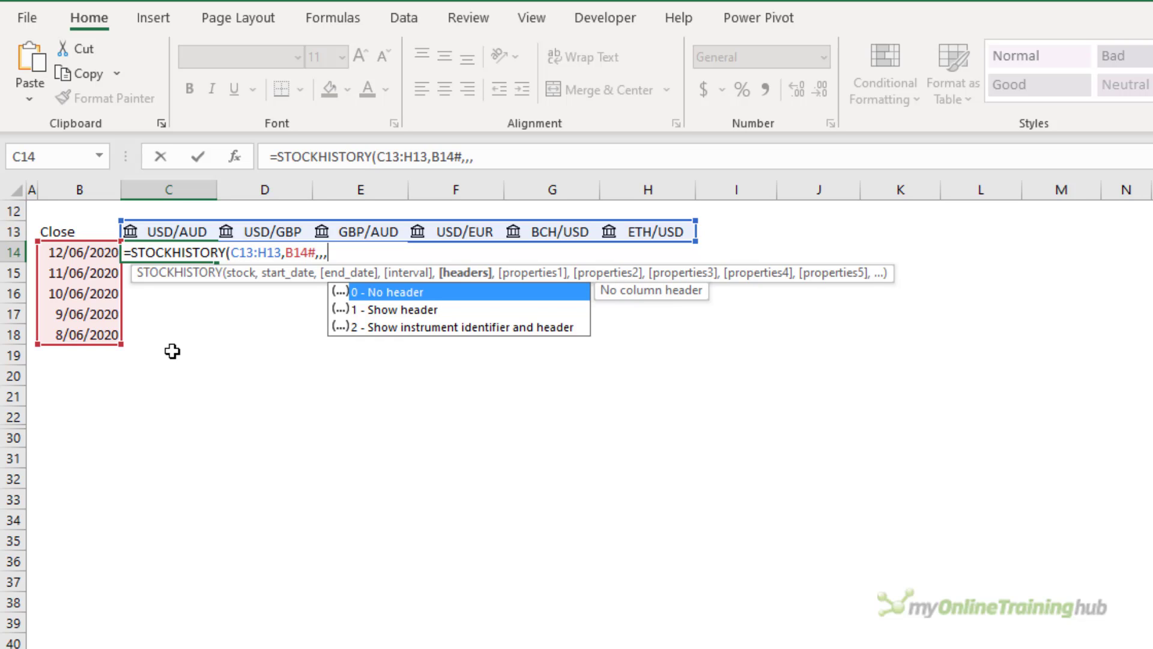
type("0,")
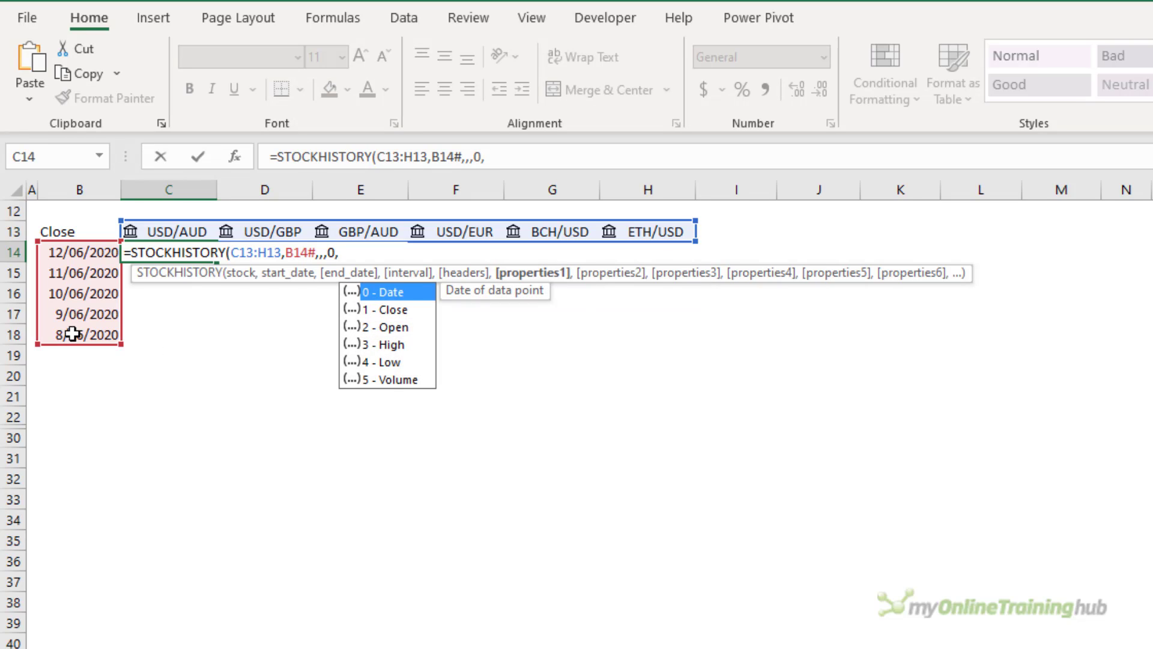
type("1)")
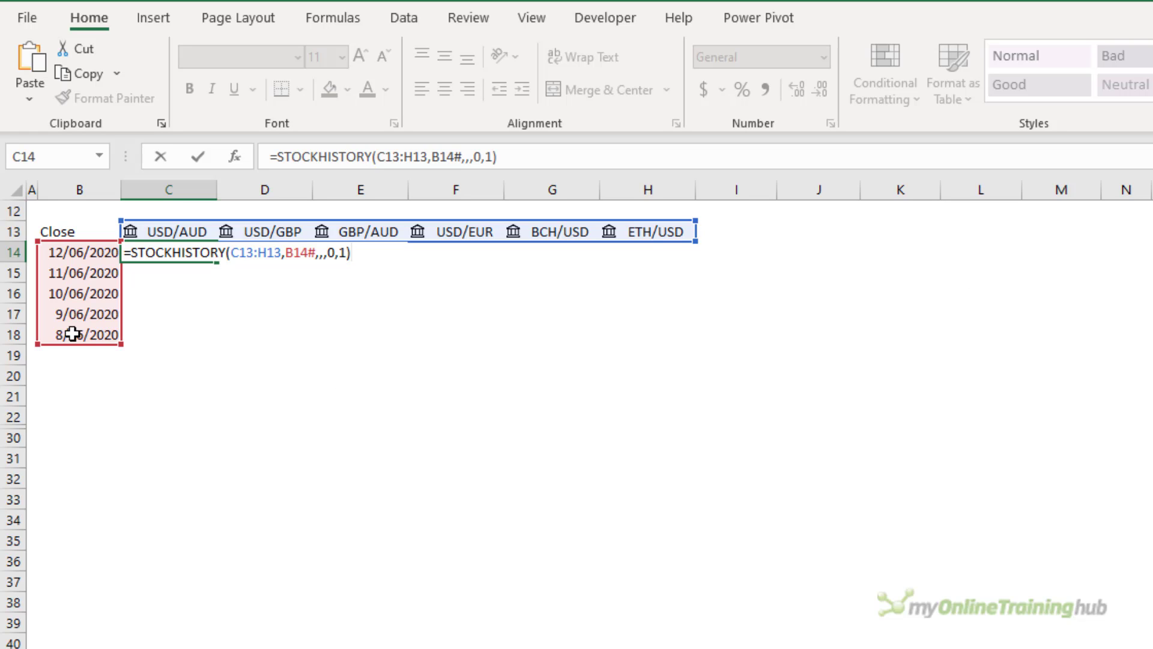
key("Return")
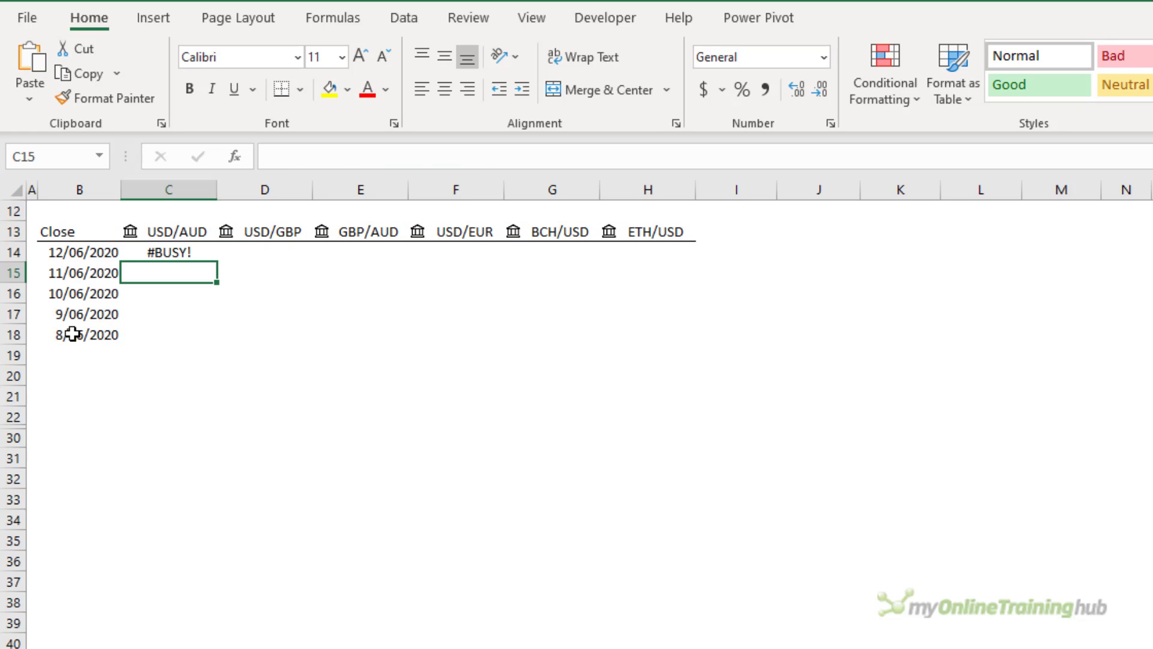
Set the rows argument of the SEQUENCE formula in B14 to 7.
key("Left")
key("Up")
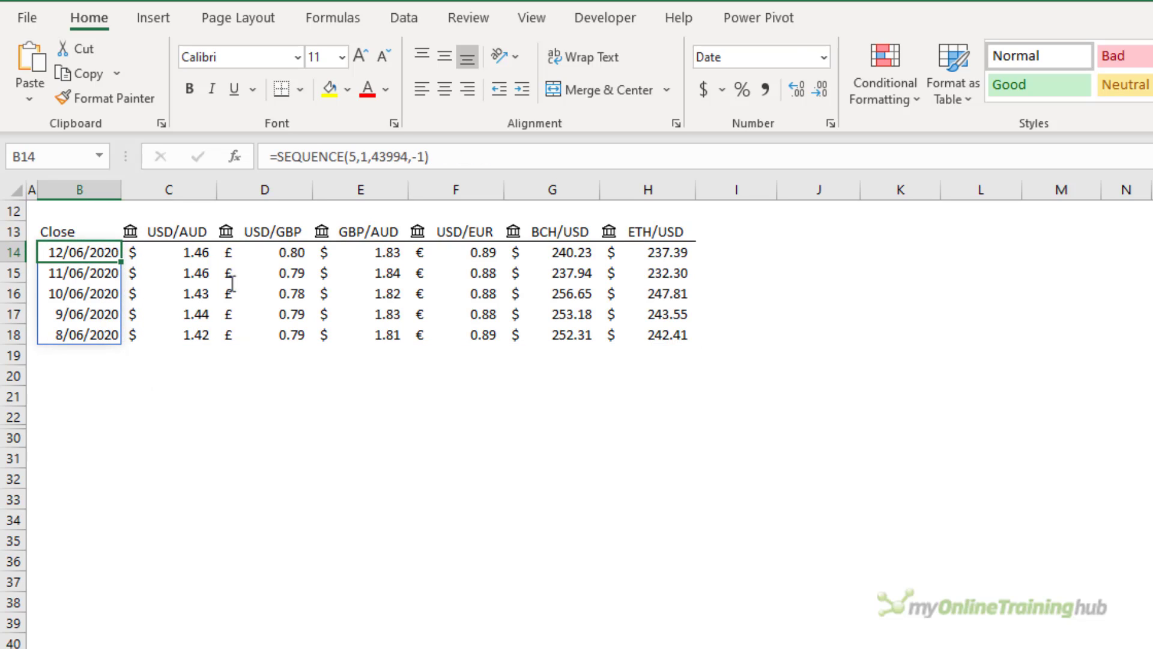
double_click(352, 156)
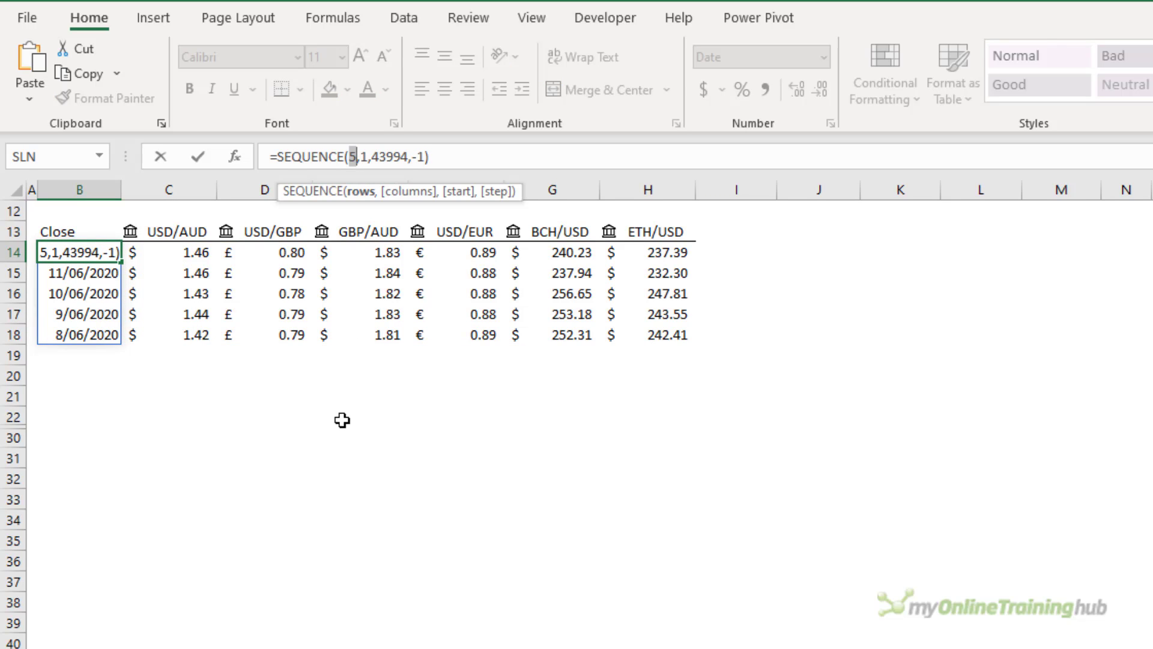
type("7")
key("Return")
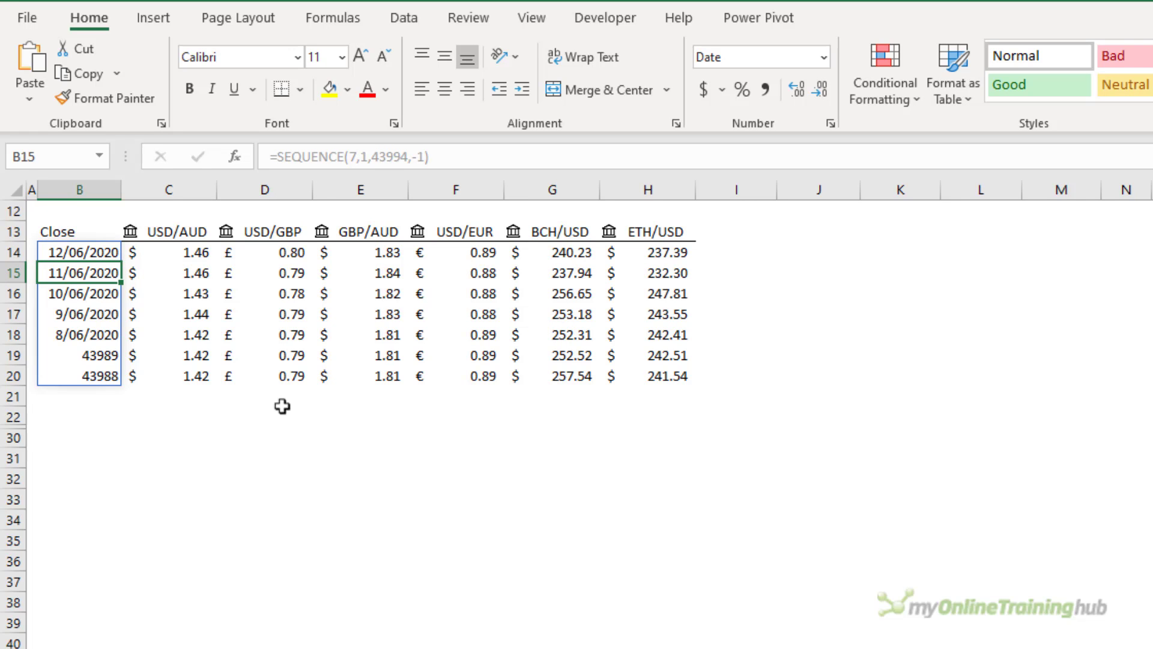
Format the two added dates in B19:B20 as Short Date.
left_click_drag(72, 355, 72, 376)
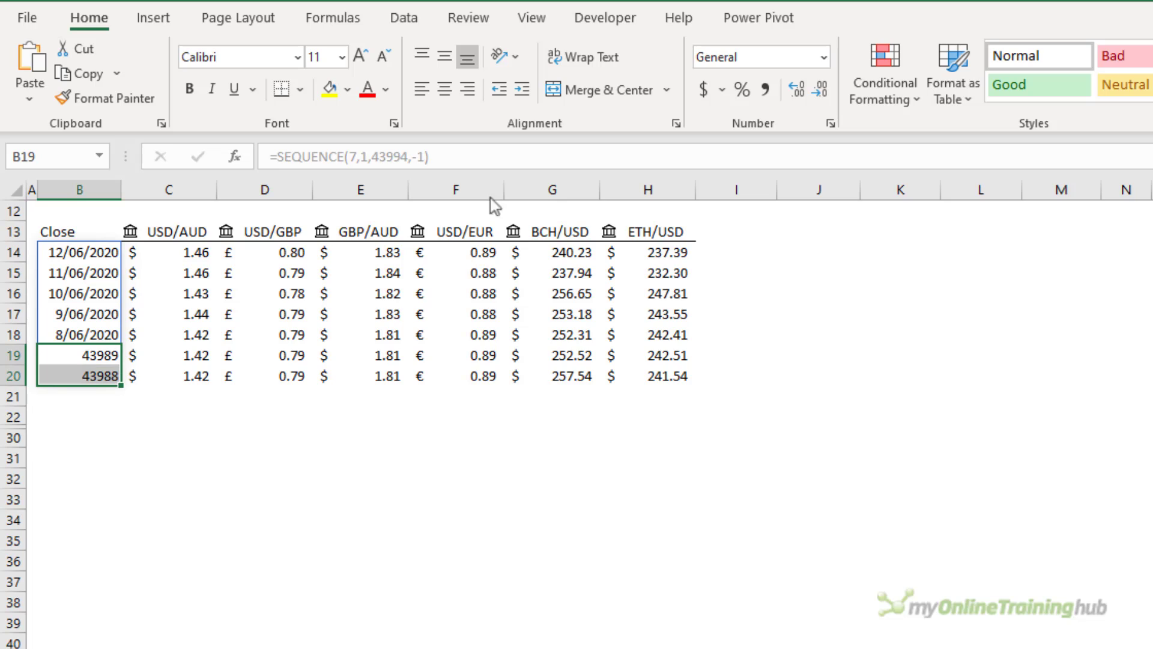
left_click(823, 57)
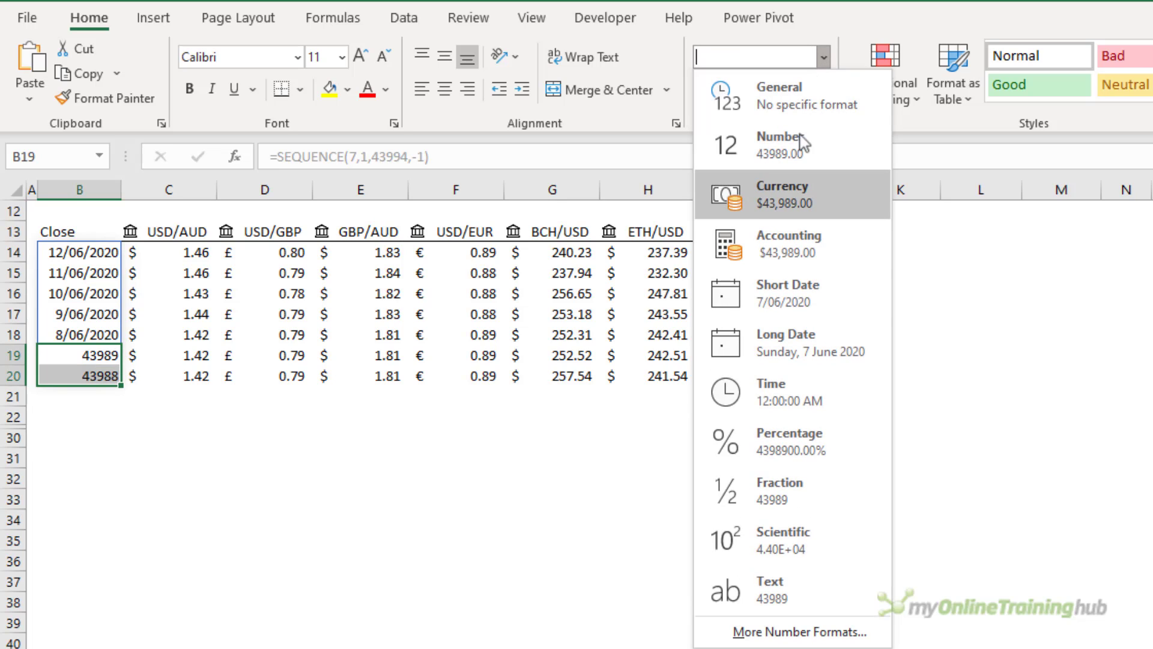
left_click(755, 289)
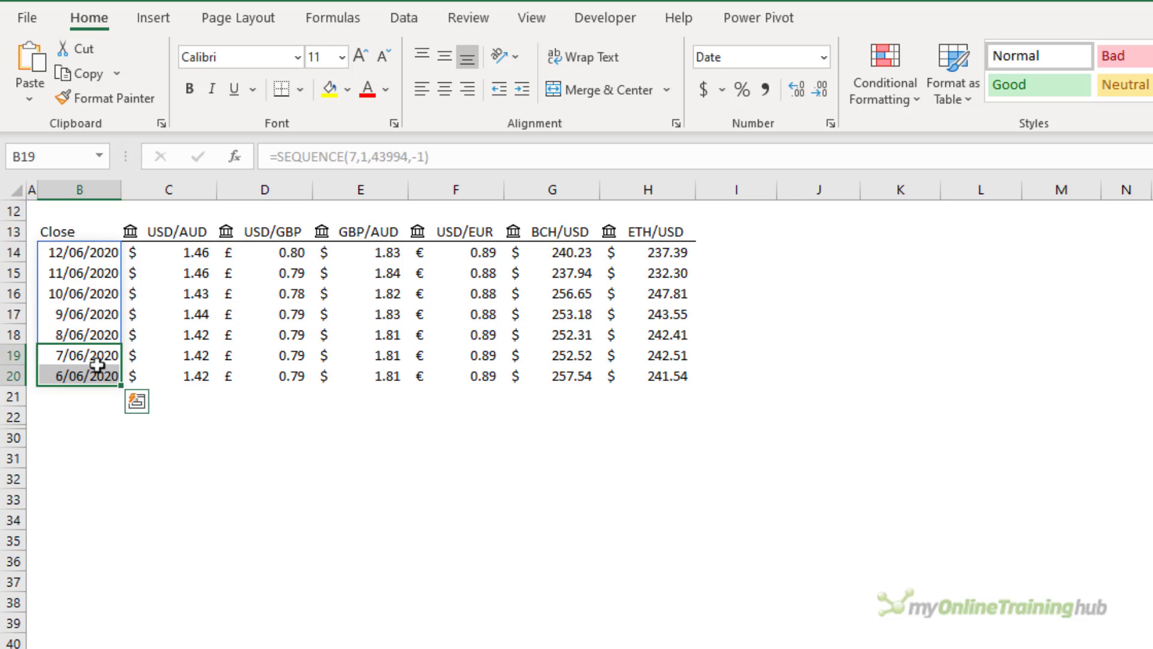
Examine the SEQUENCE formula in B14 and the B14# start date reference in C14's STOCKHISTORY formula.
left_click(101, 252)
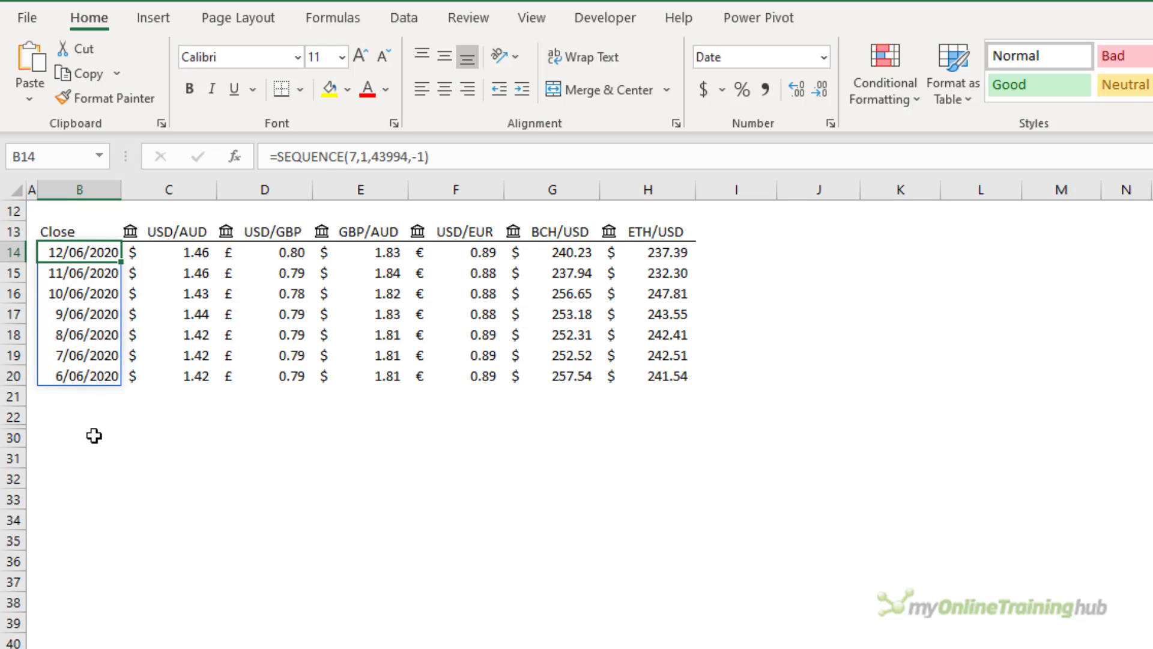
left_click(175, 253)
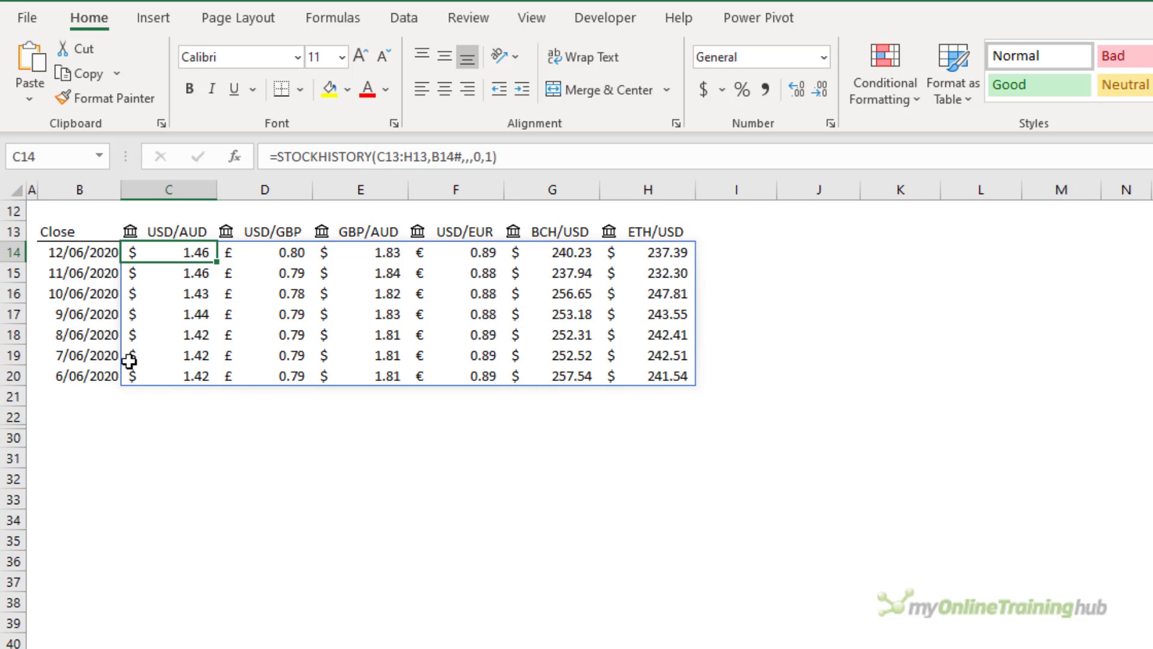
double_click(446, 156)
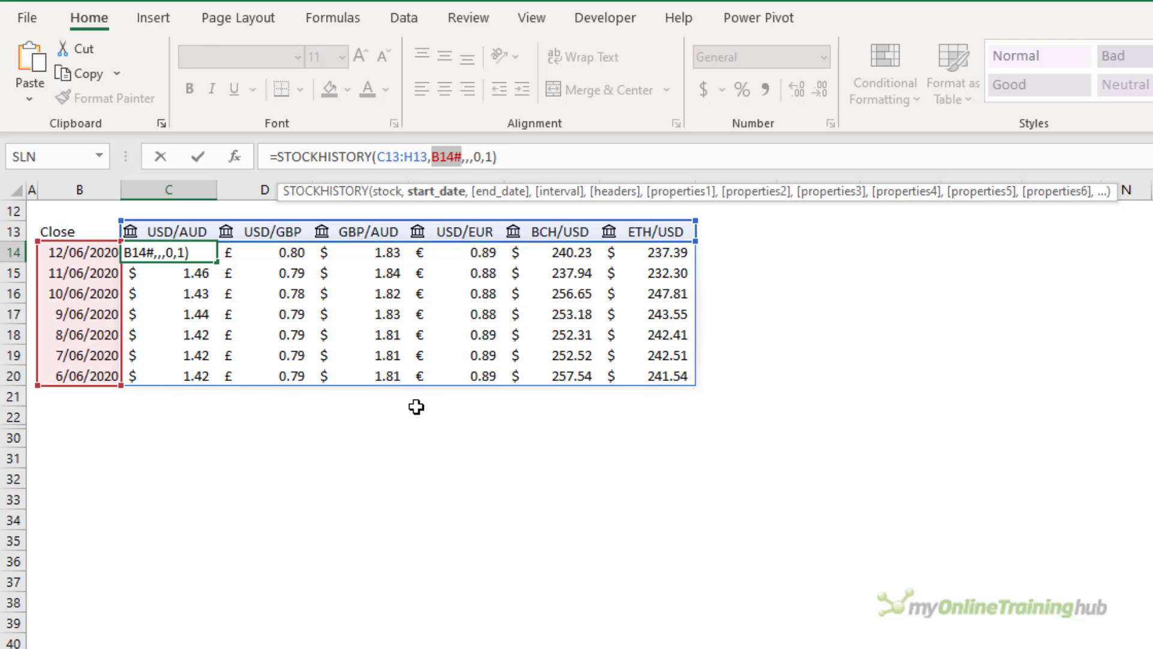
key("Escape")
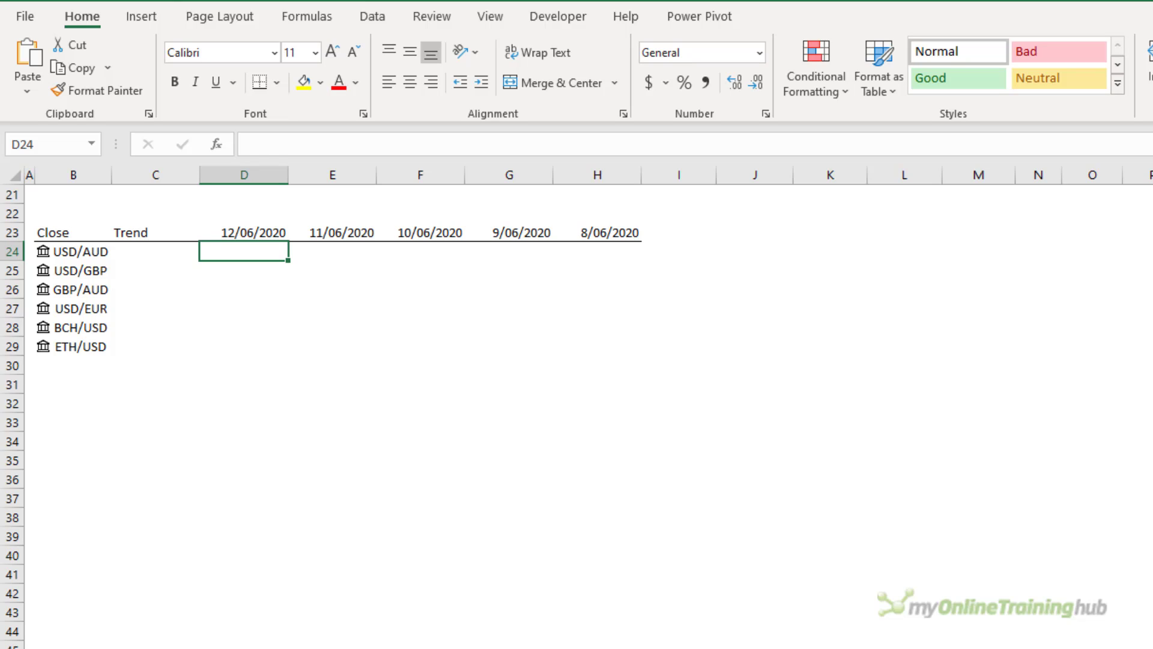
Start a STOCKHISTORY formula in D24 of the trend table, with B24:B29 as the stock and the spilled dates D23# as the start date.
left_click(244, 233)
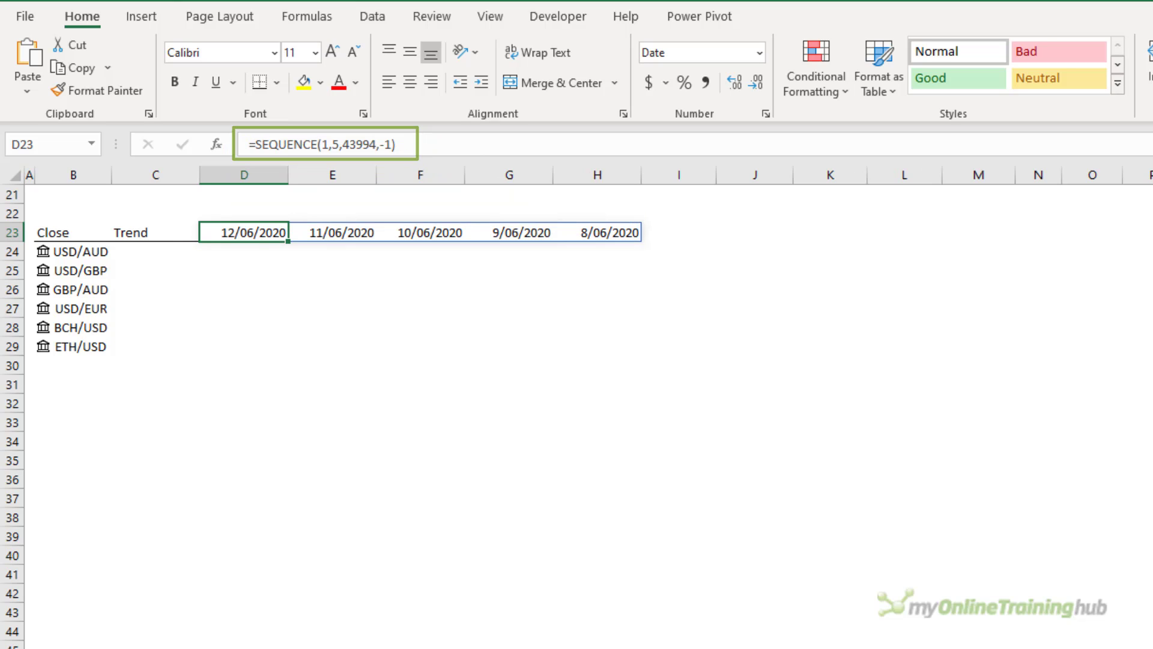
left_click_drag(167, 249, 169, 347)
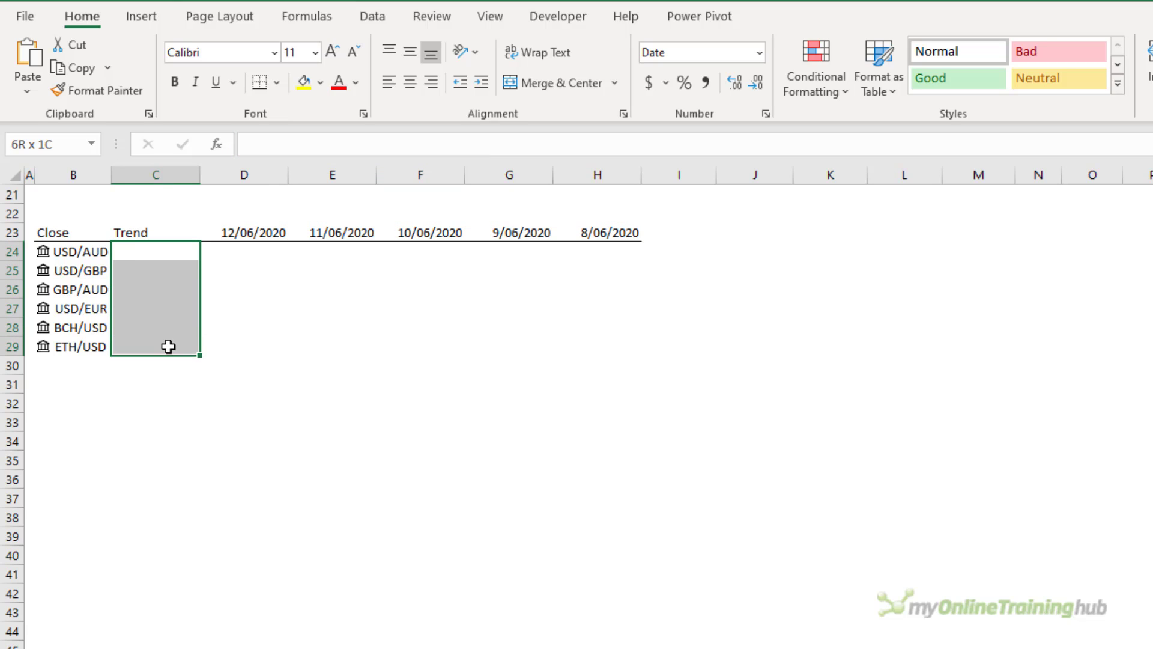
left_click(232, 252)
type("=sto")
key("Tab")
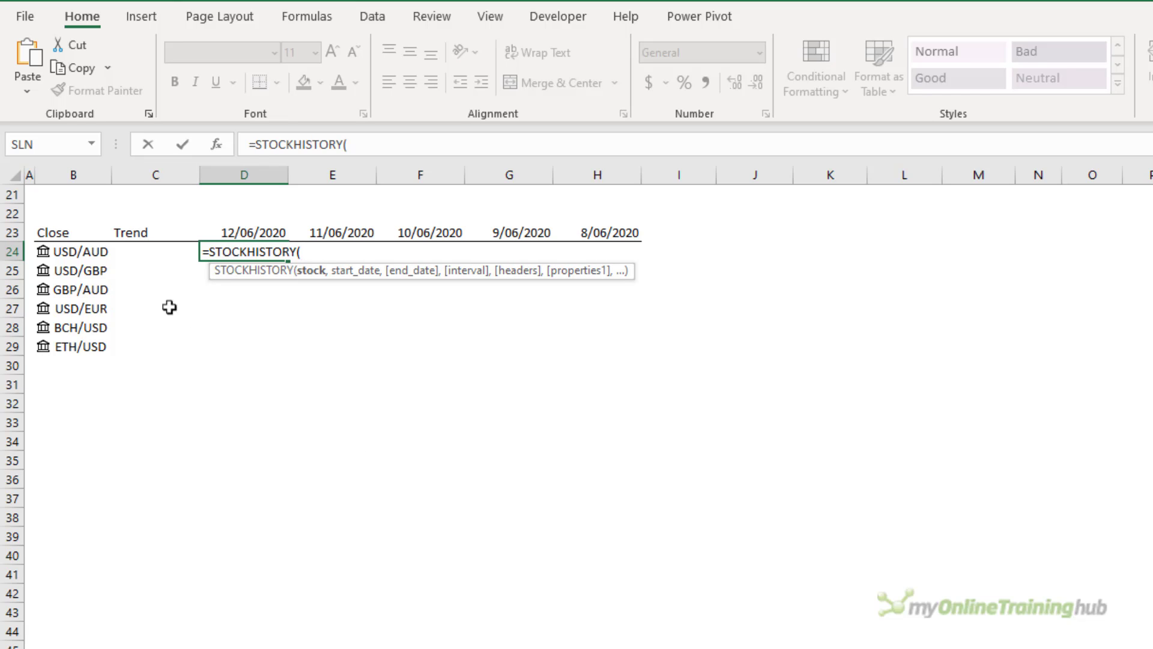
left_click_drag(95, 251, 96, 347)
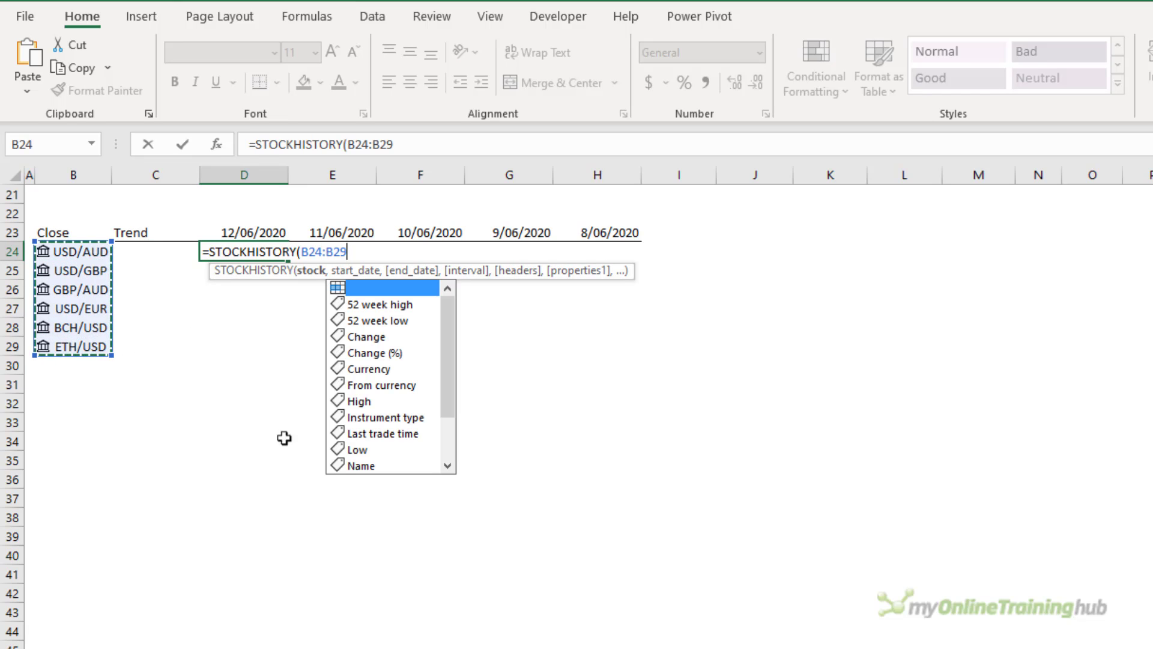
type(",")
left_click_drag(249, 233, 585, 230)
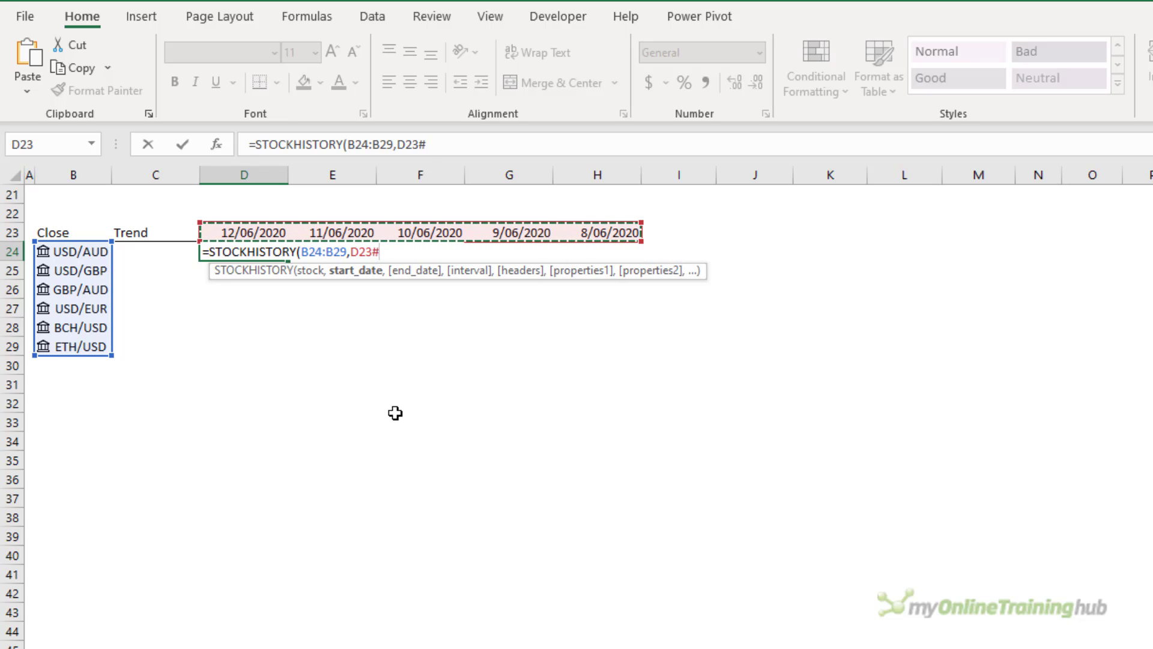
Complete the STOCKHISTORY formula in D24 with end date and interval left empty, headers 0 (no header) and property 1 (Close).
type(",")
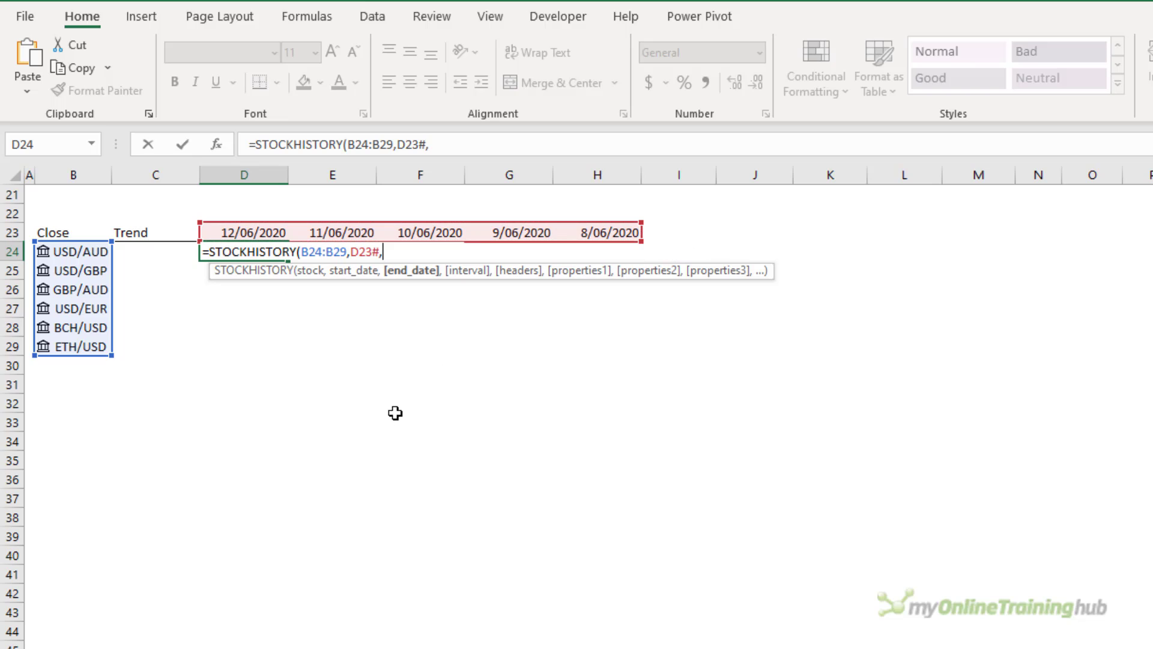
type(",")
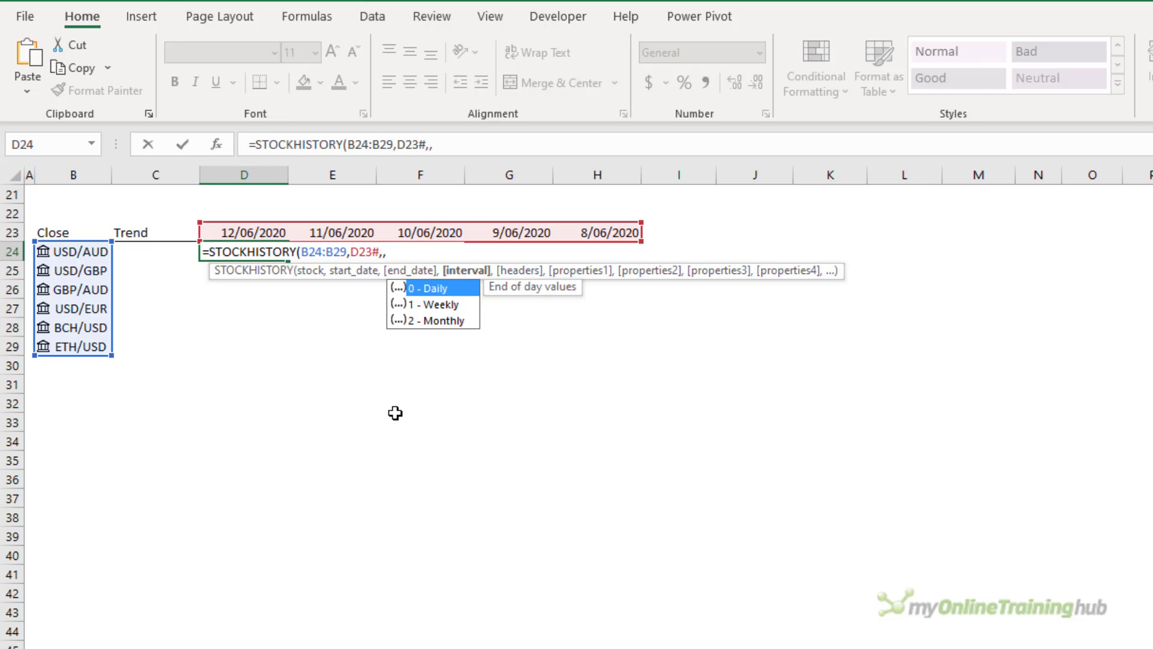
type(",")
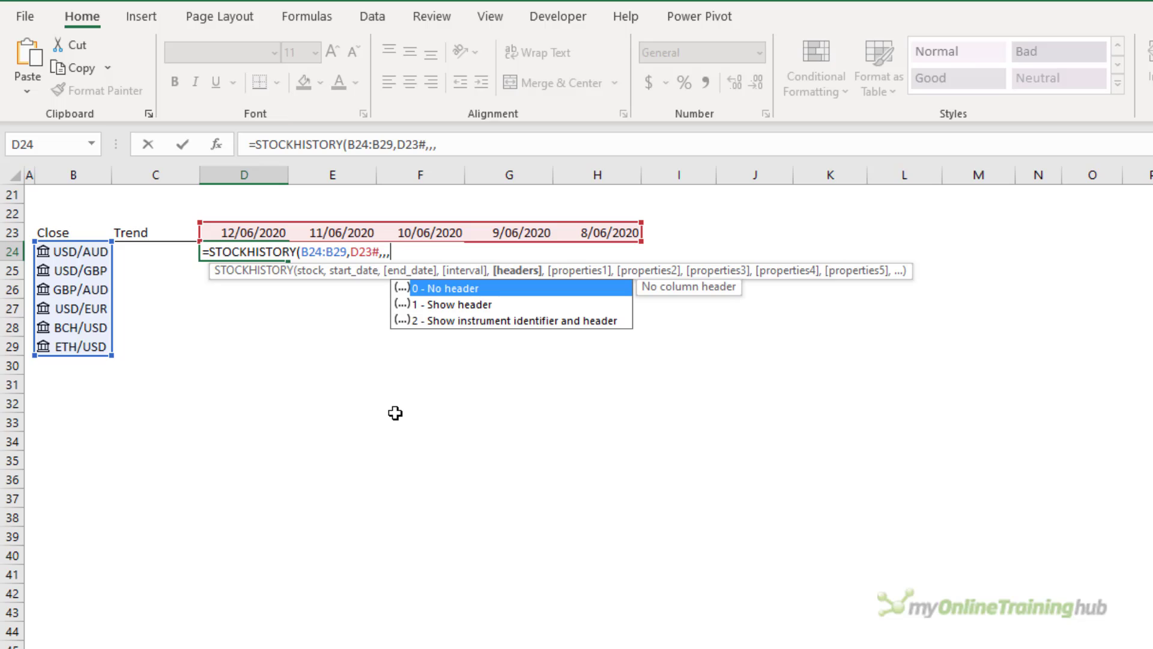
type("0")
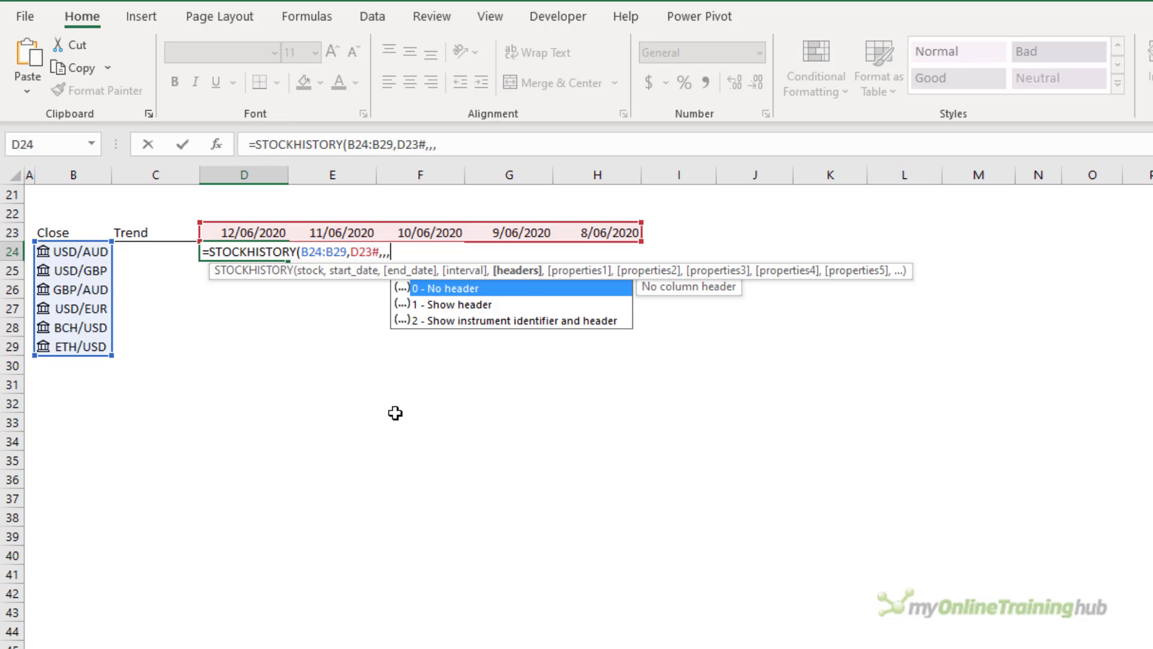
type(",")
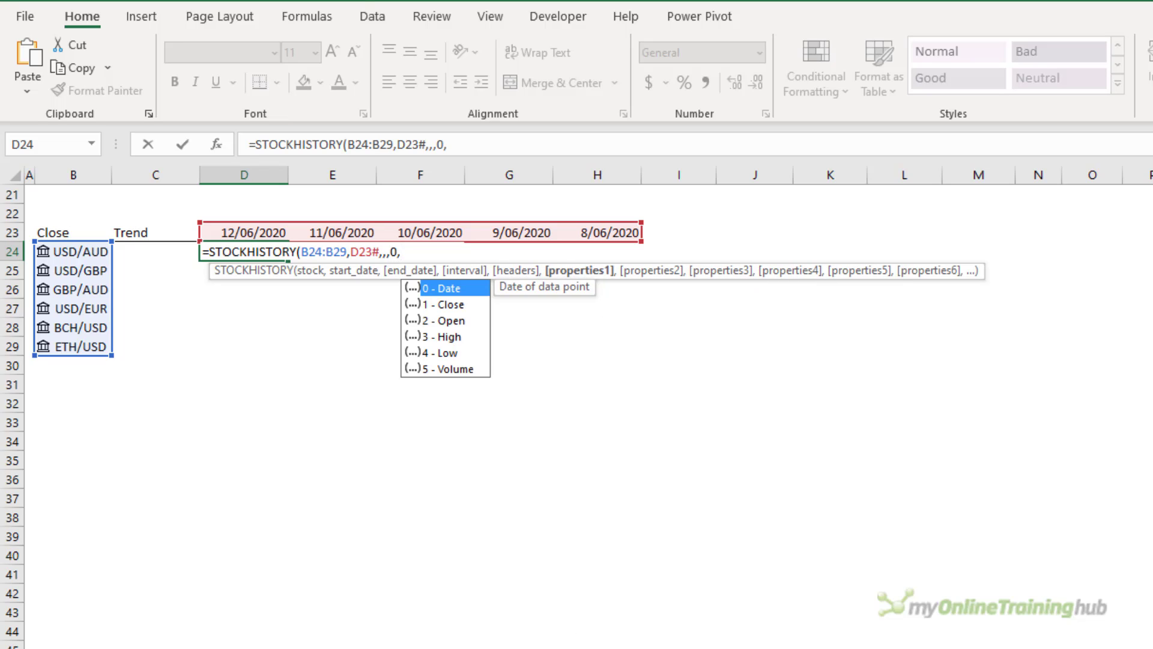
type("1")
key("Escape")
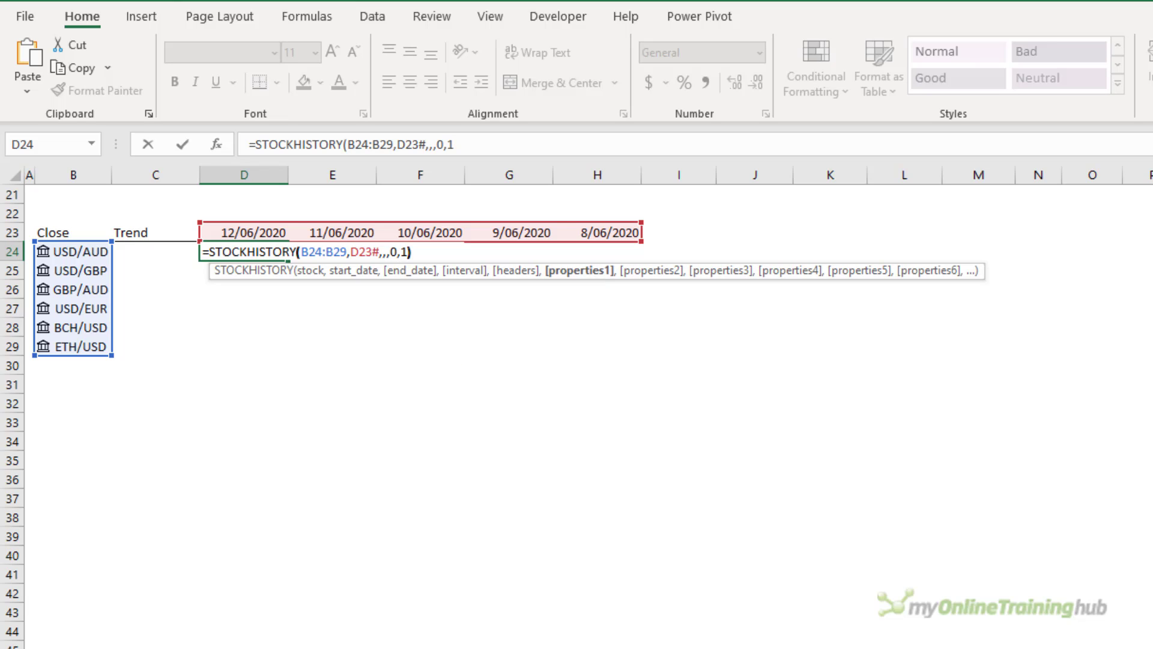
type(")")
key("Return")
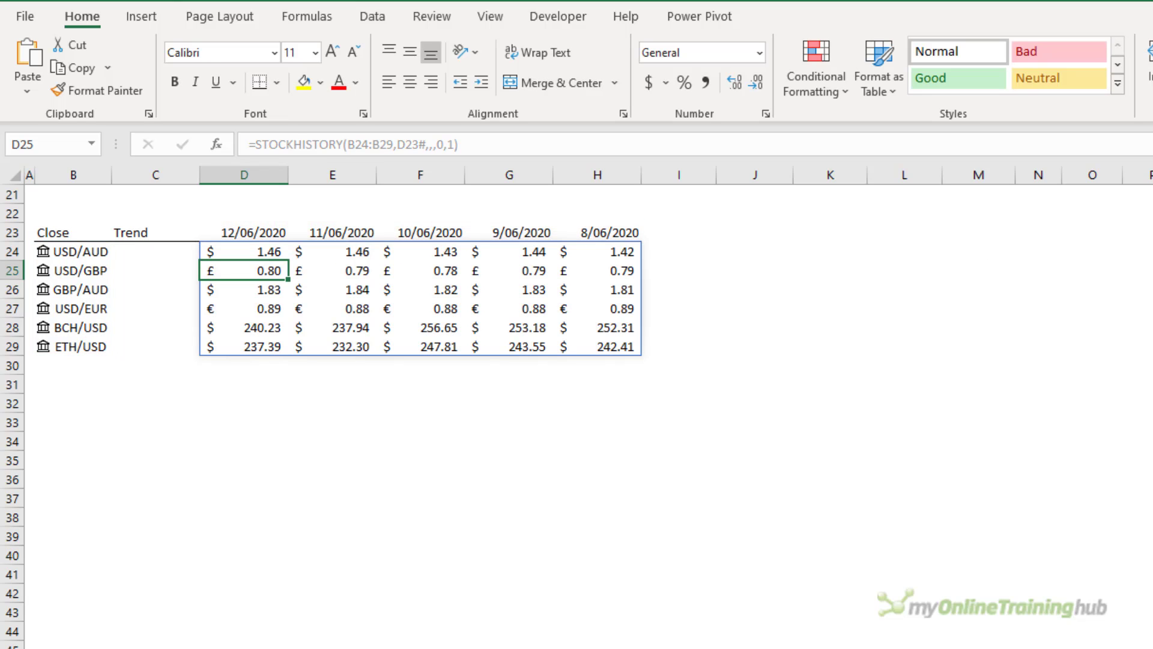
left_click(250, 252)
left_click_drag(362, 248, 596, 250)
left_click_drag(276, 270, 592, 268)
Insert line sparklines in the Trend cells C24:C29 using the closing prices in D24:H29 as the data range.
left_click_drag(168, 250, 163, 341)
left_click(141, 16)
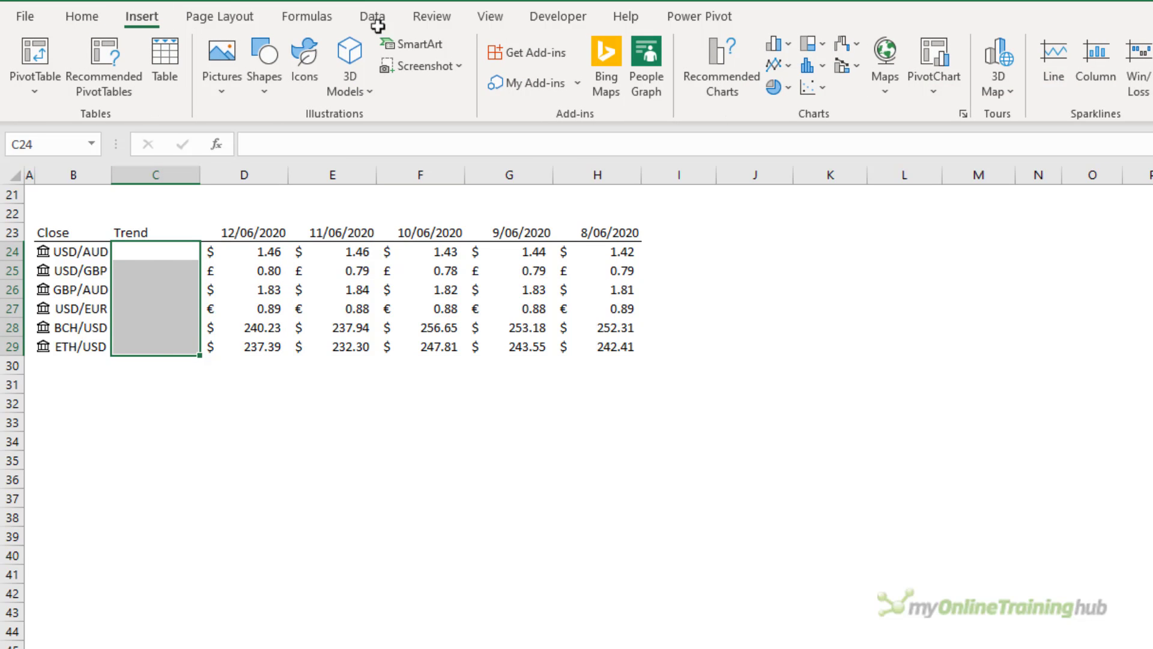
left_click(1053, 66)
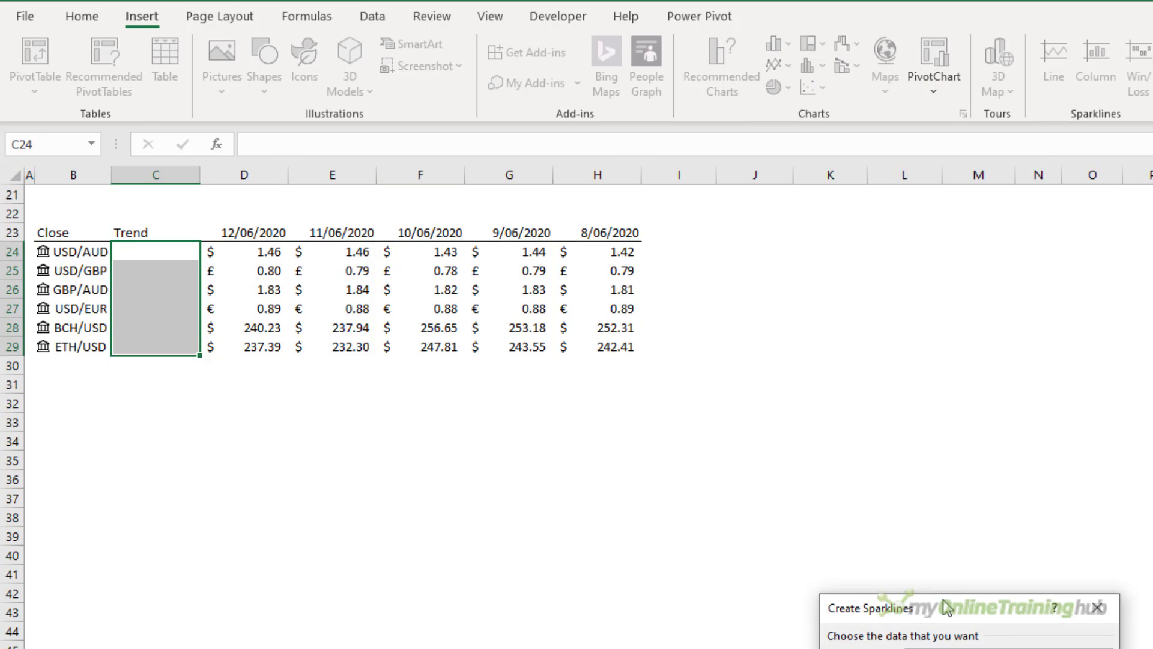
left_click_drag(896, 621, 551, 442)
left_click_drag(252, 252, 631, 351)
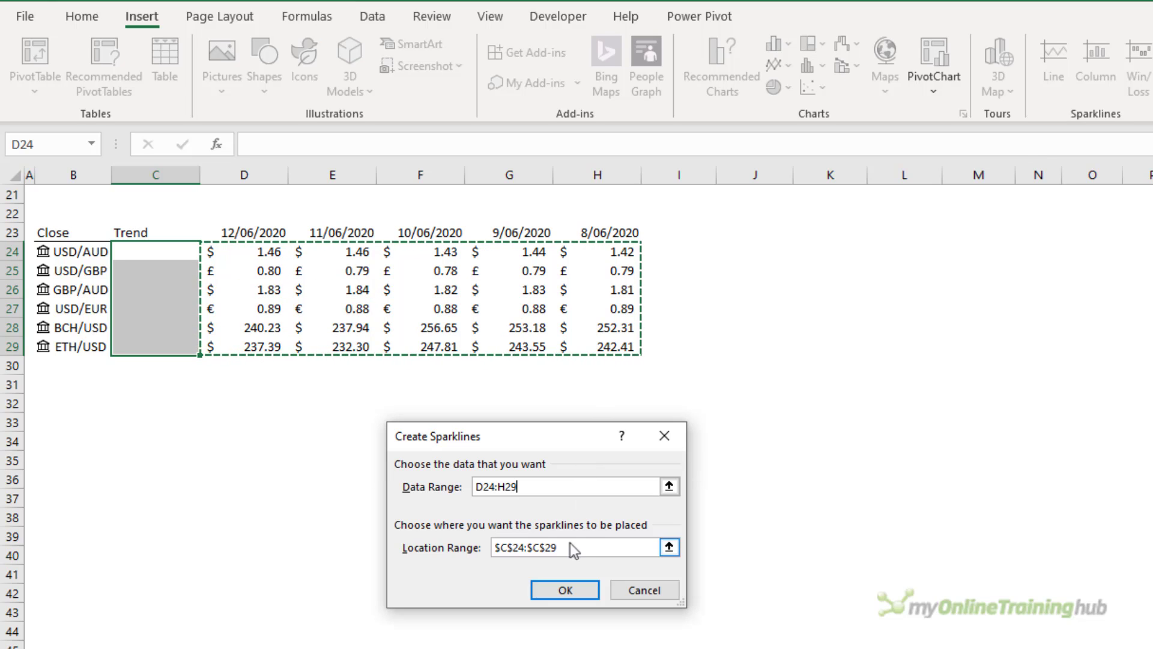
left_click(567, 554)
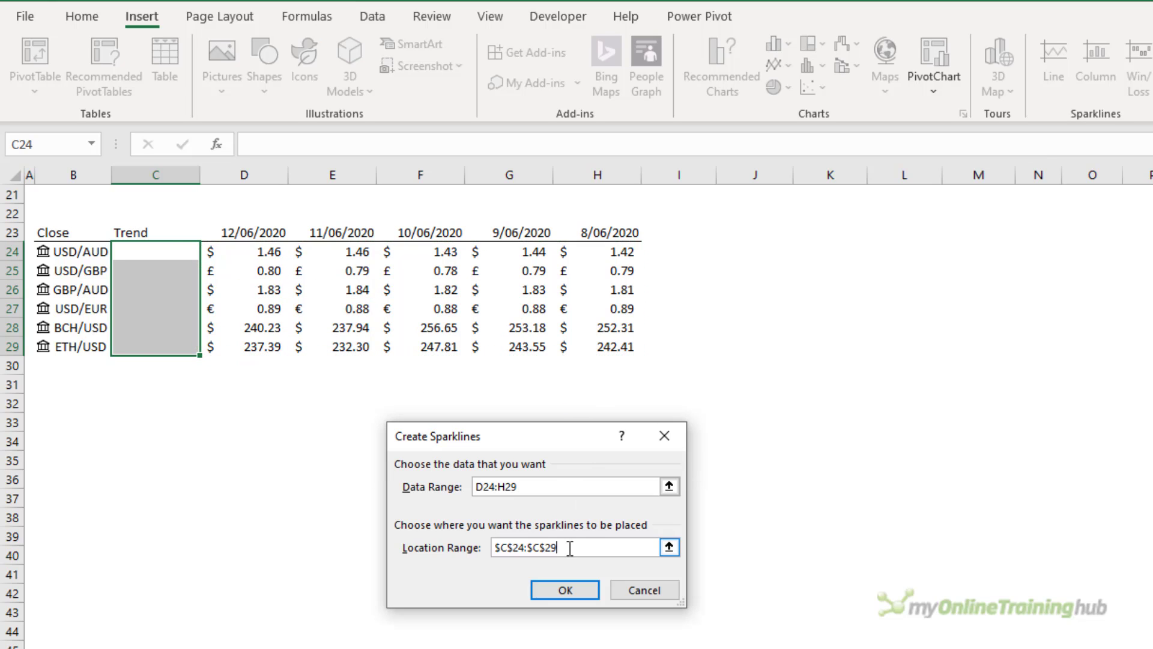
left_click(542, 586)
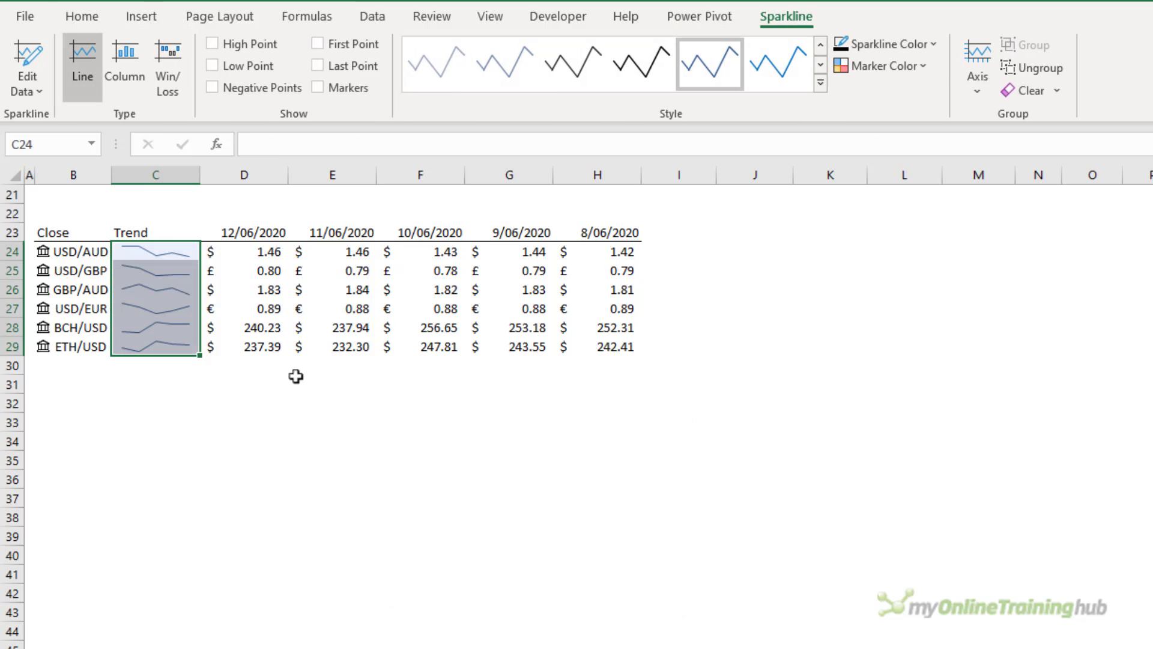